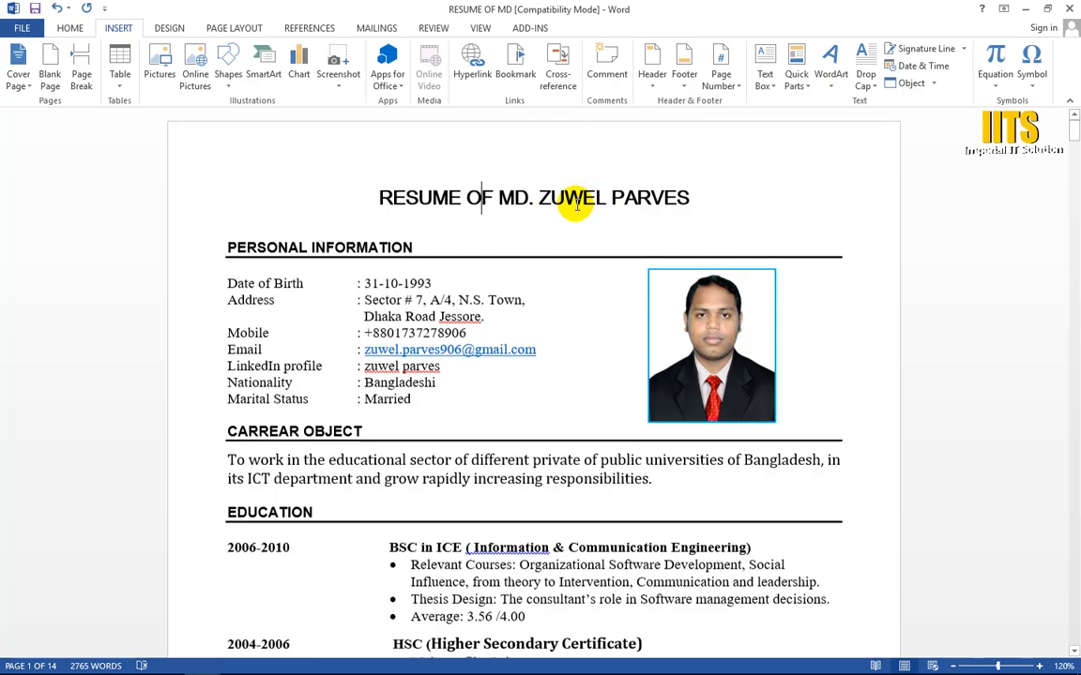
# Step: Look through the resume's pages, from the personal information to the extra curriculum activities, and return to the first page
pyautogui.scroll(-15, 575, 207)
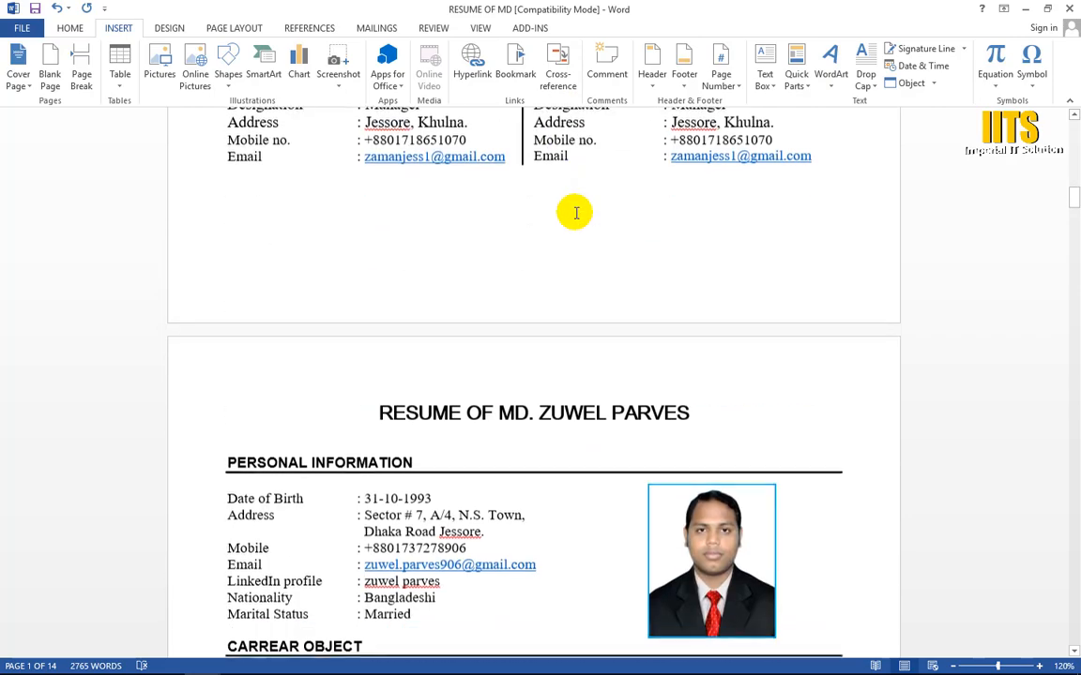
pyautogui.scroll(-15, 575, 213)
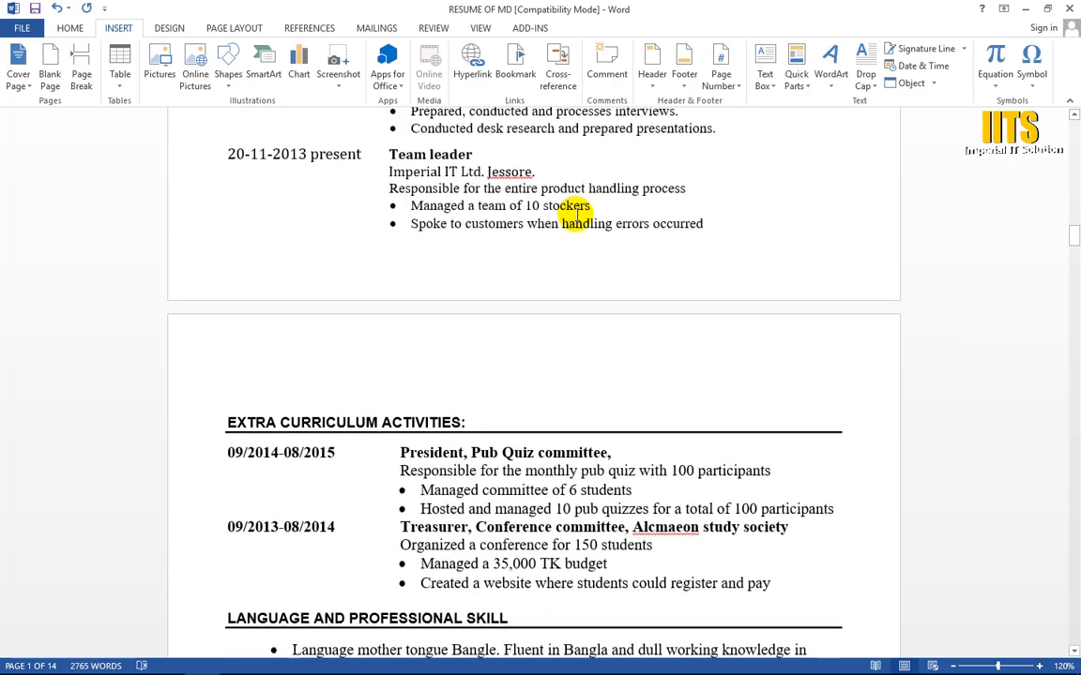
pyautogui.scroll(1, 575, 213)
pyautogui.scroll(-3, 575, 215)
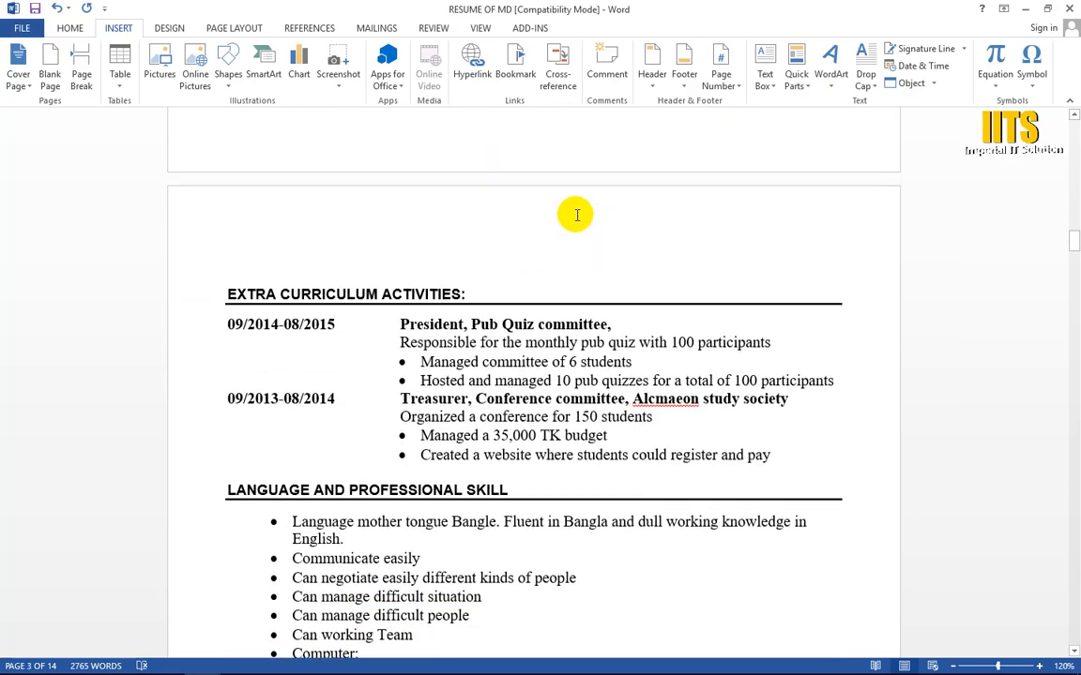
pyautogui.scroll(15, 586, 169)
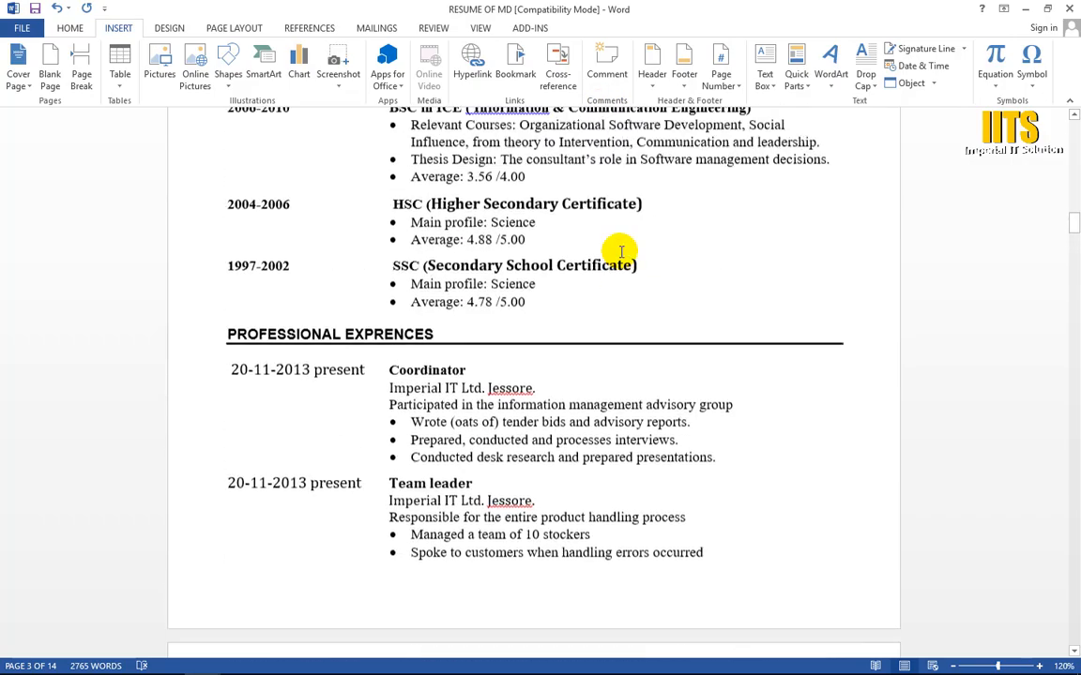
pyautogui.scroll(20, 621, 251)
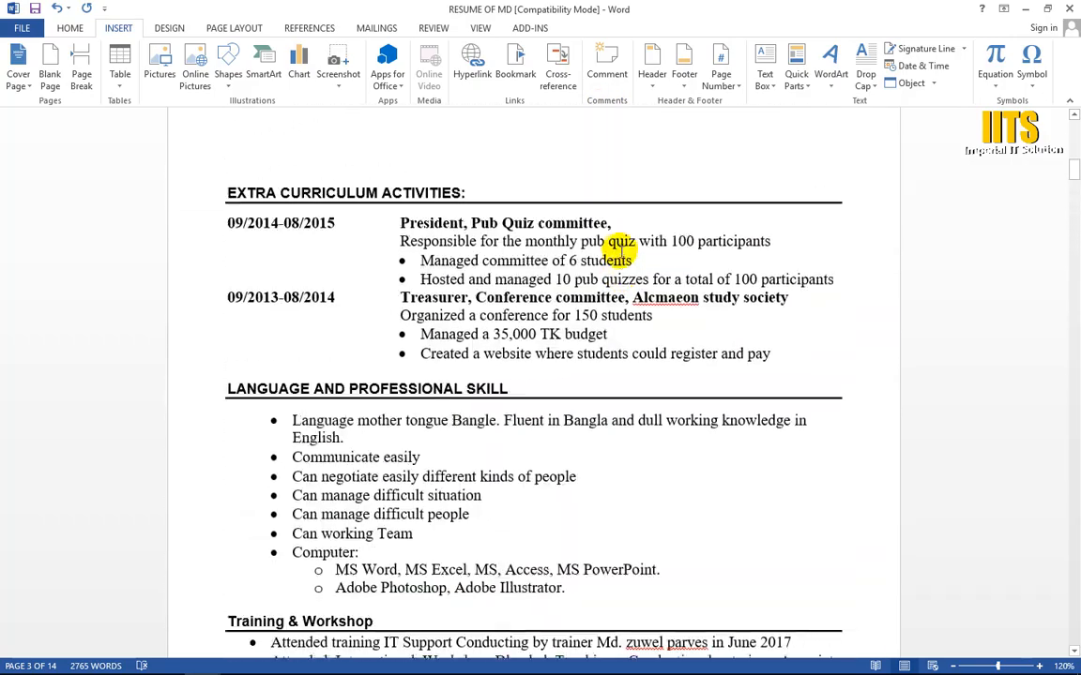
pyautogui.scroll(12, 621, 252)
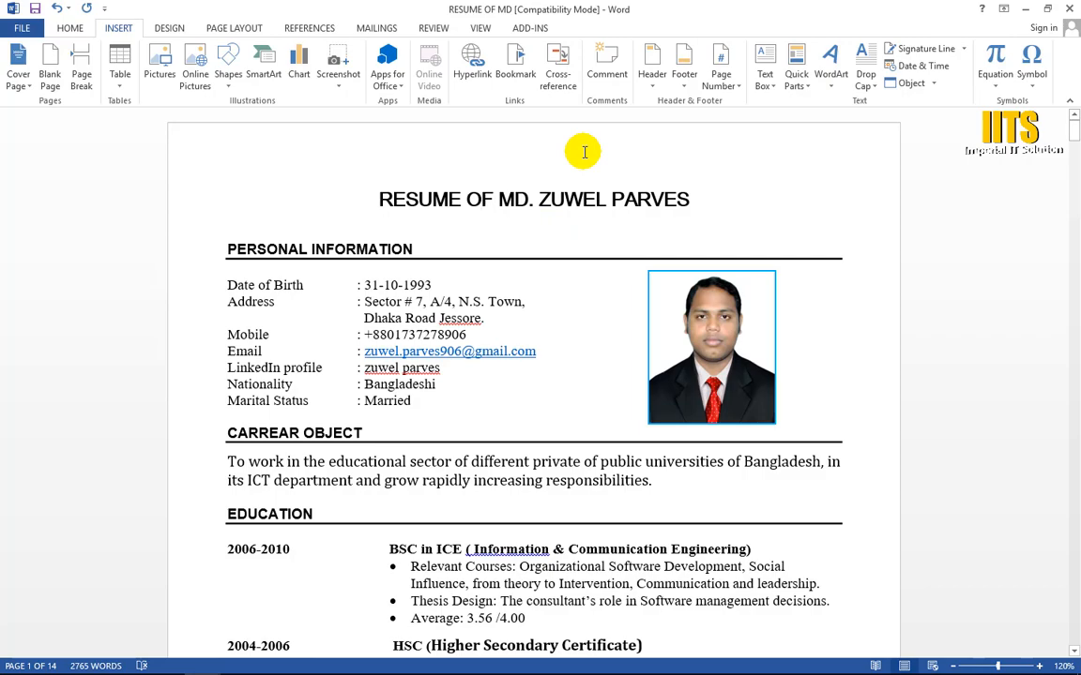
pyautogui.scroll(-5, 530, 225)
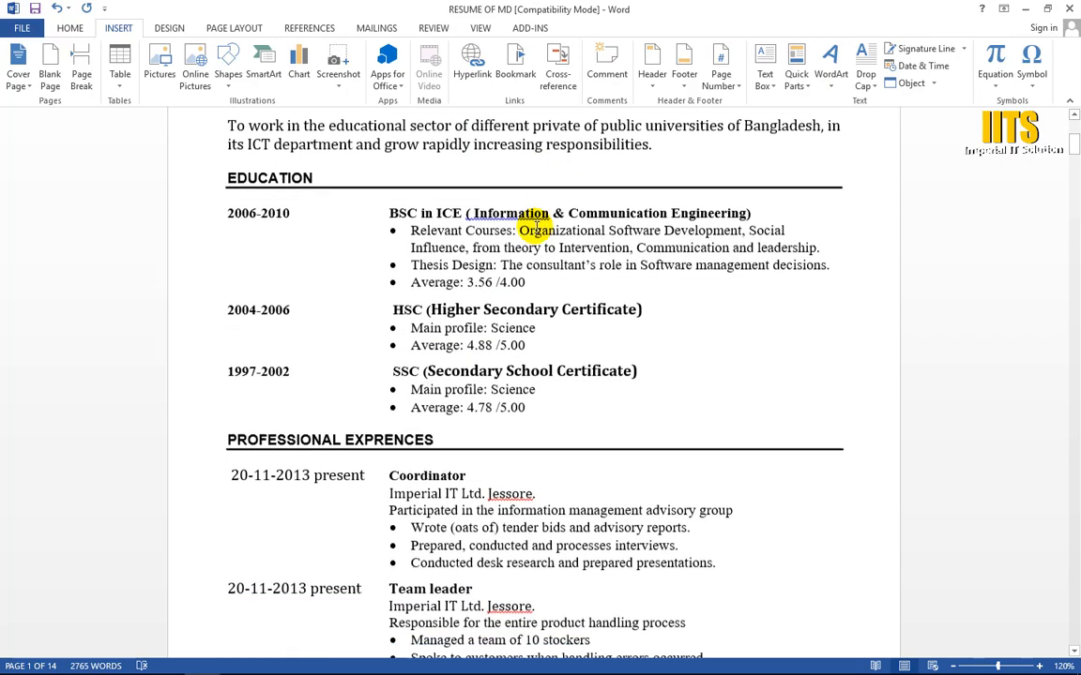
pyautogui.scroll(-7, 531, 224)
pyautogui.scroll(10, 510, 380)
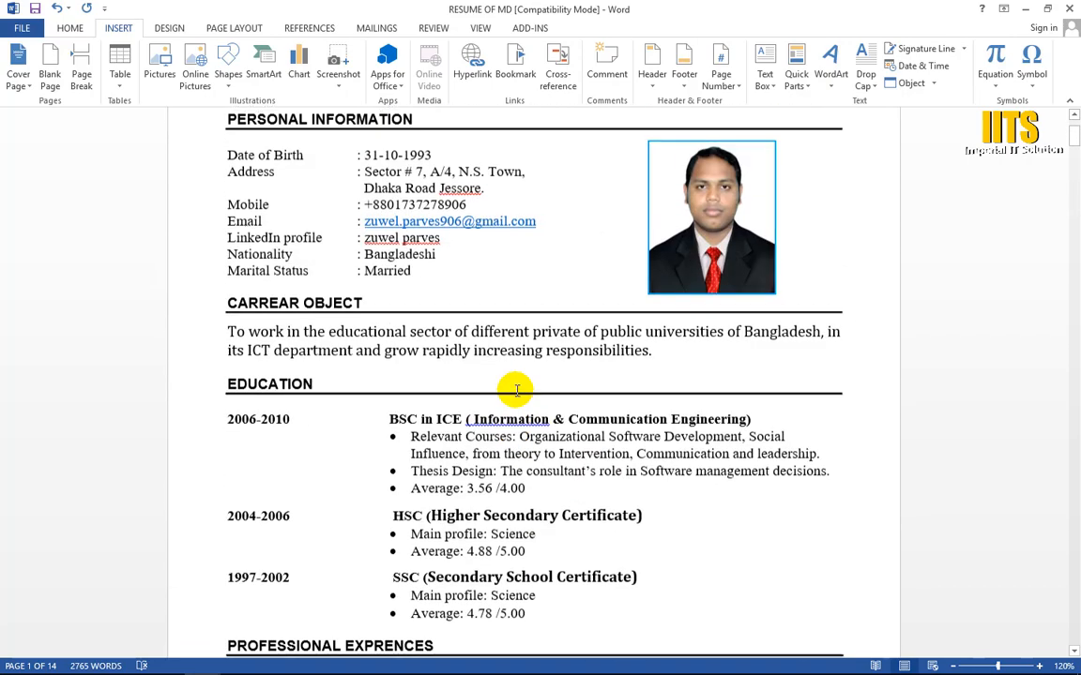
pyautogui.scroll(3, 516, 389)
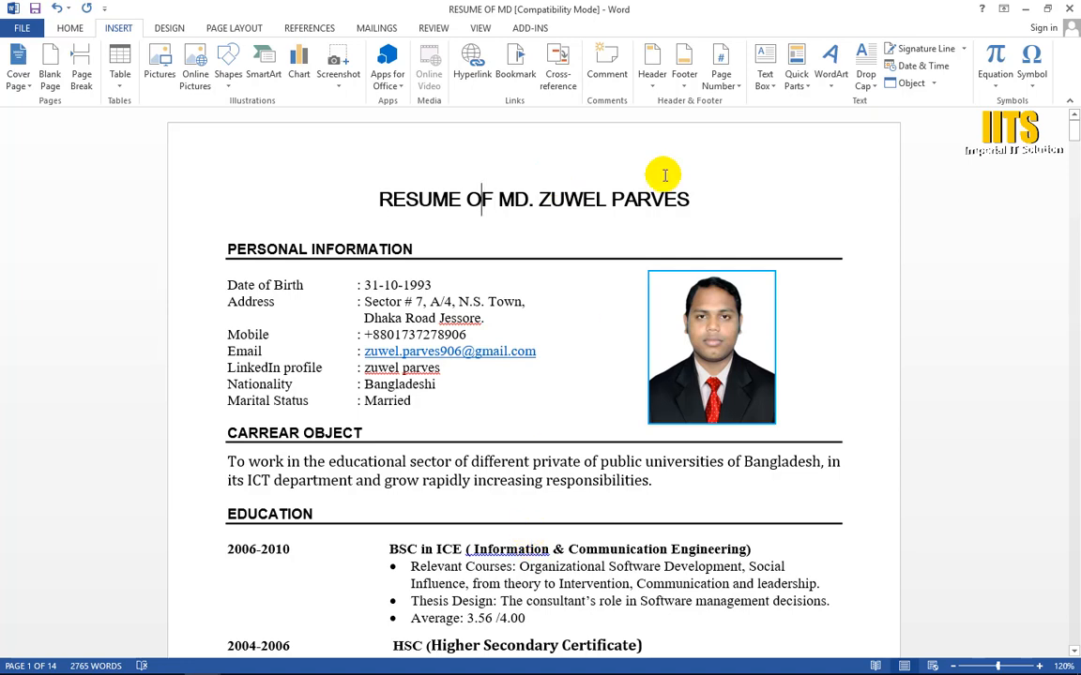
# Step: Edit the page header to read "Imperial Institute of Technology (IIT)" and centre the text
pyautogui.click(652, 83)
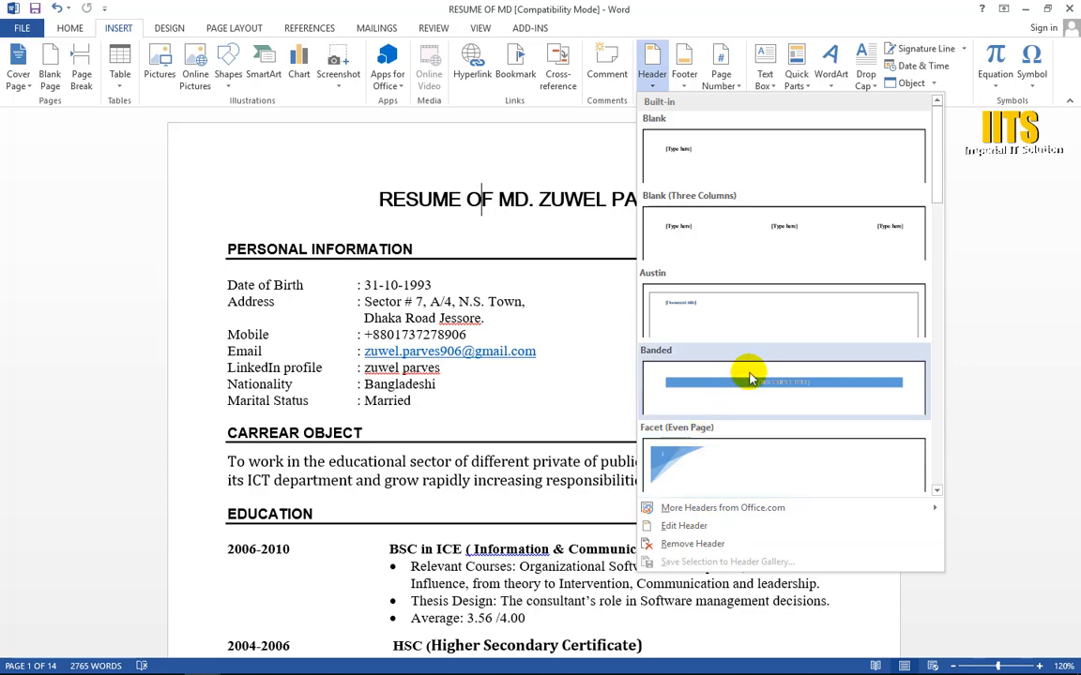
pyautogui.click(692, 526)
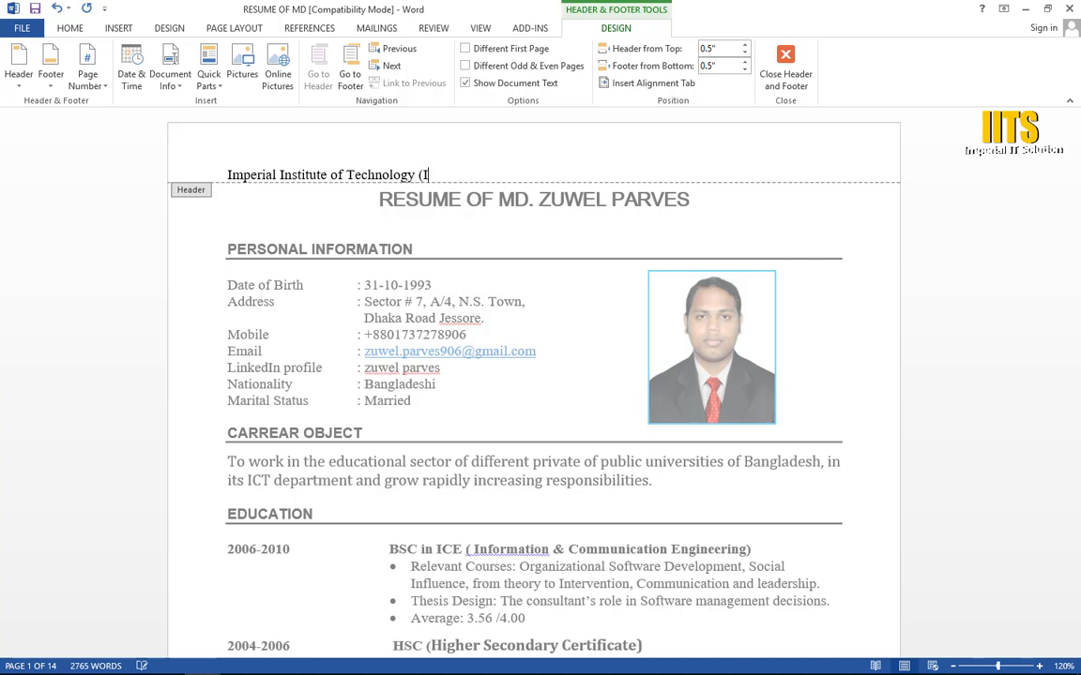
pyautogui.hotkey('ctrl', 'e')
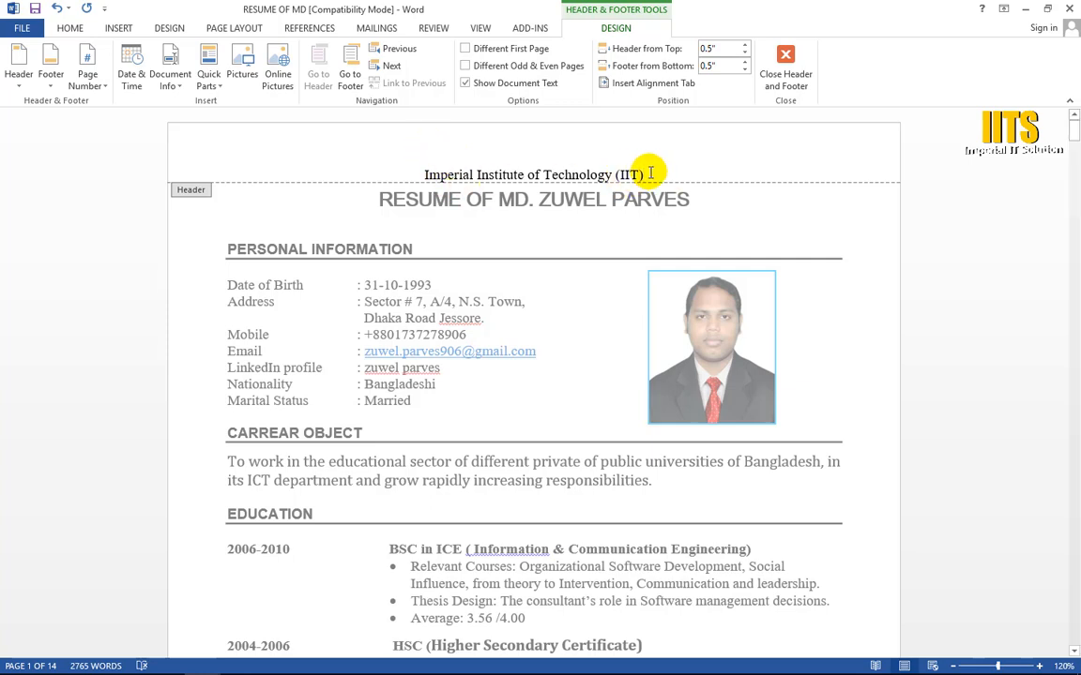
# Step: Enlarge the font of the entire header line by six size increments
pyautogui.moveTo(647, 172); pyautogui.dragTo(382, 158)
pyautogui.hotkey('ctrl', ']')
pyautogui.hotkey('ctrl', ']')
pyautogui.hotkey('ctrl', ']')
pyautogui.hotkey('ctrl', ']')
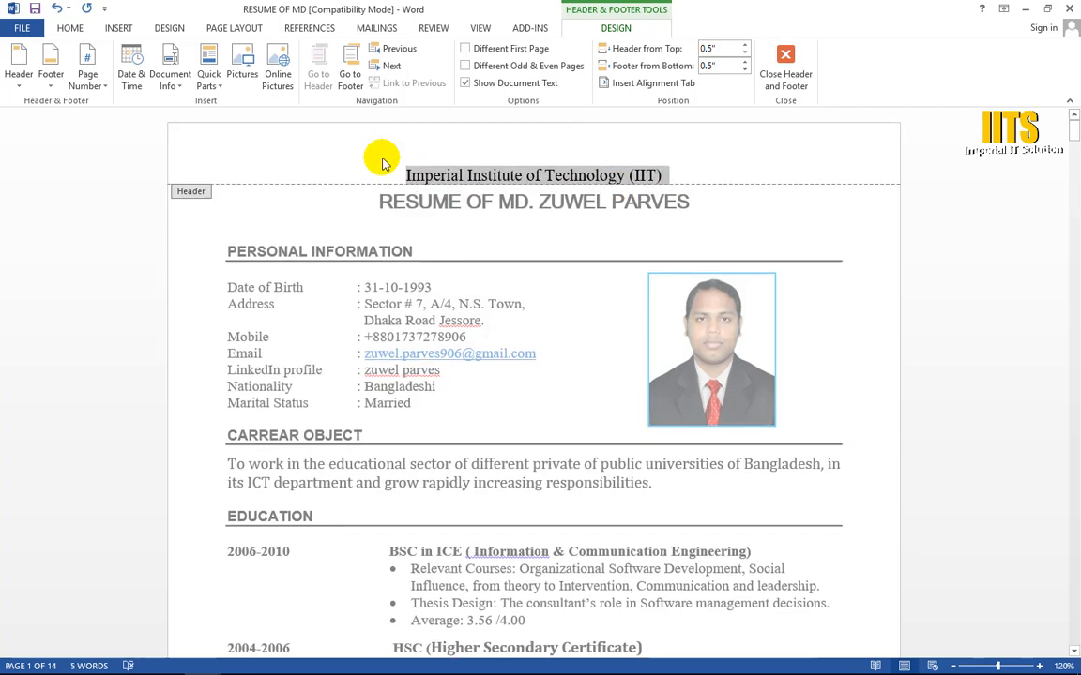
pyautogui.hotkey('ctrl', ']')
pyautogui.hotkey('ctrl', ']')
pyautogui.hotkey('ctrl', ']')
pyautogui.hotkey('ctrl', ']')
pyautogui.hotkey('ctrl', ']')
pyautogui.hotkey('ctrl', ']')
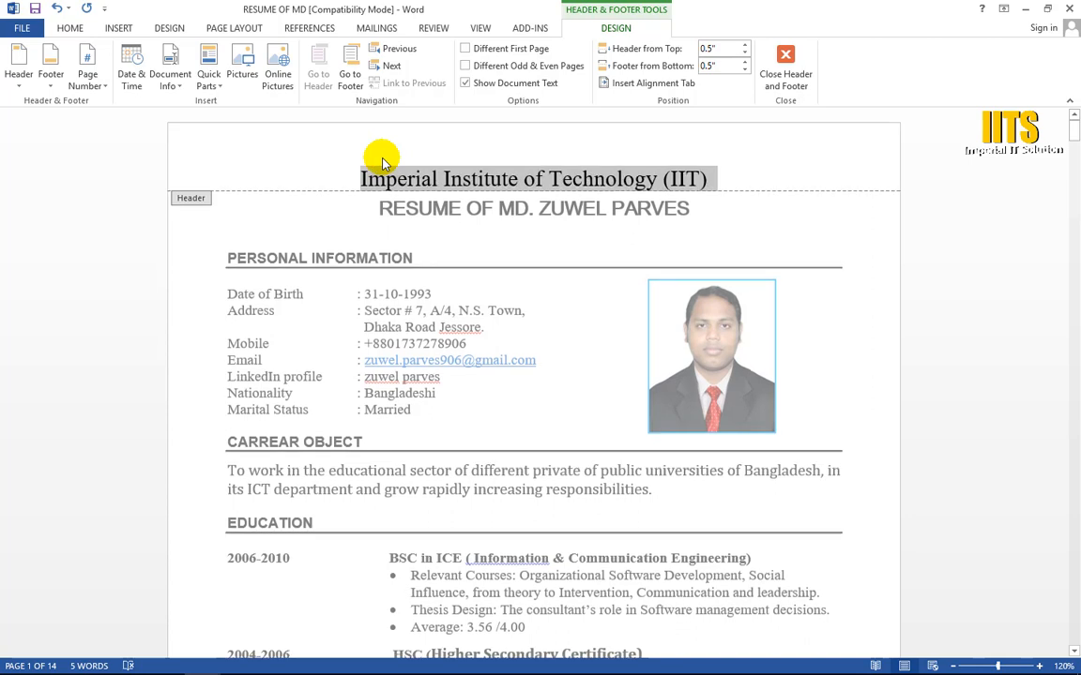
# Step: Set the footer's distance from the bottom of the page to 0"
pyautogui.click(742, 70)
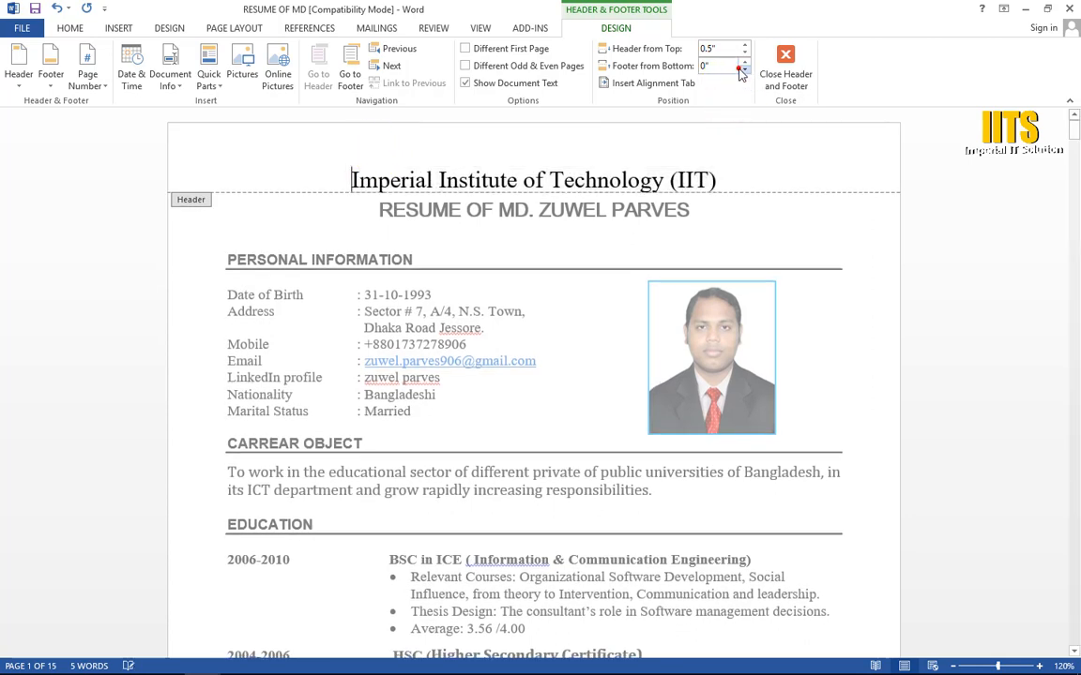
pyautogui.click(743, 69)
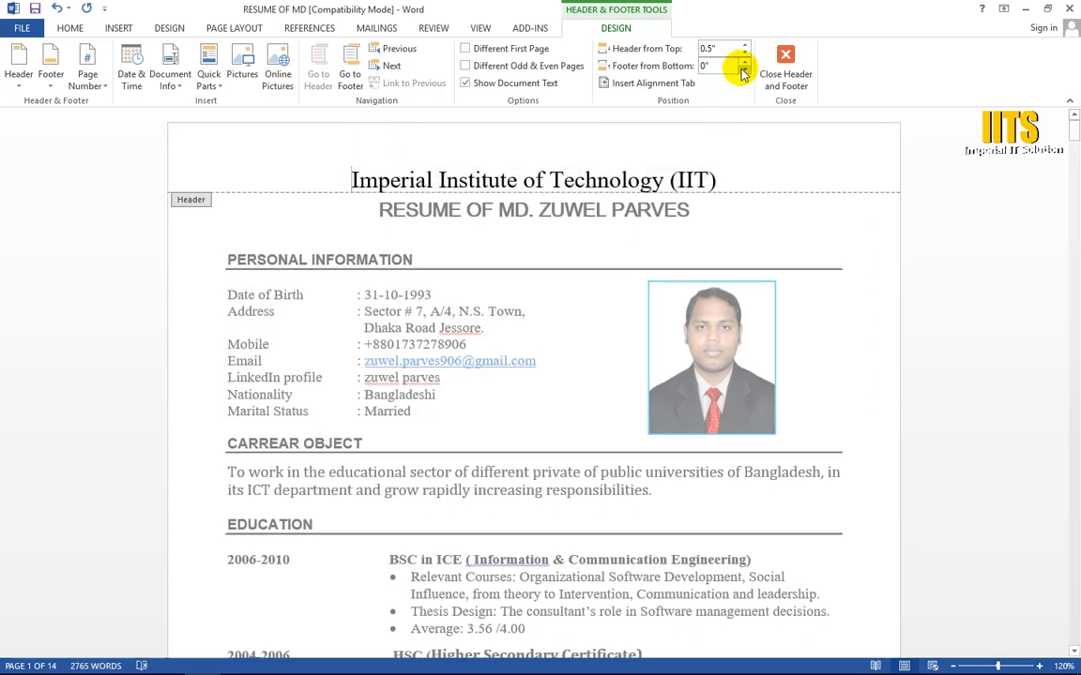
pyautogui.click(329, 178)
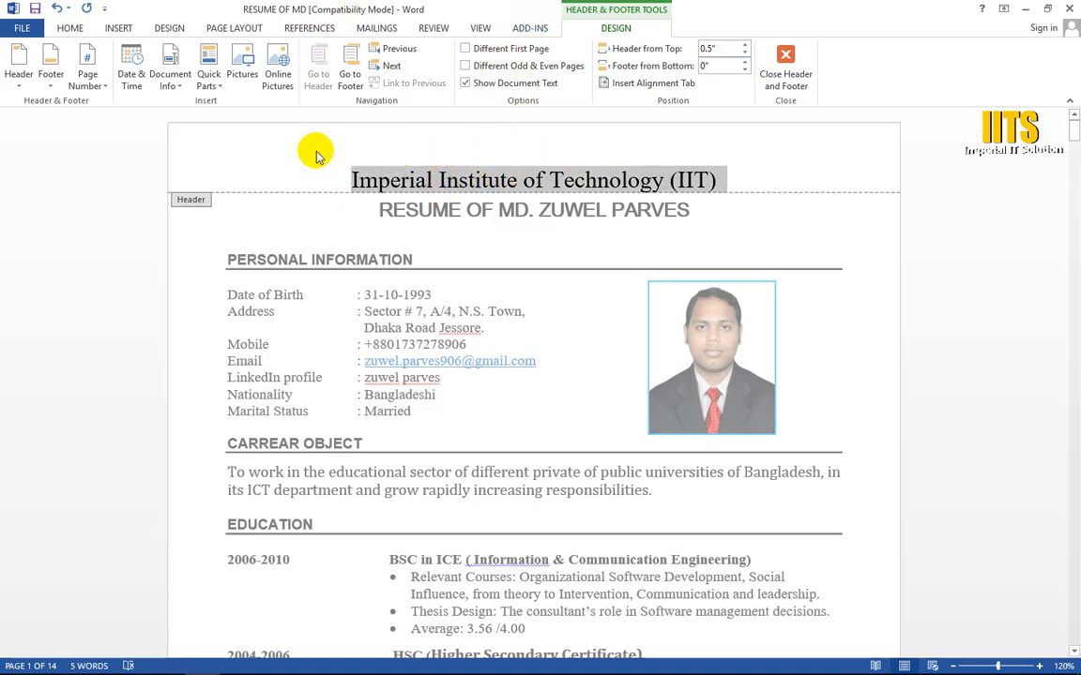
pyautogui.click(52, 87)
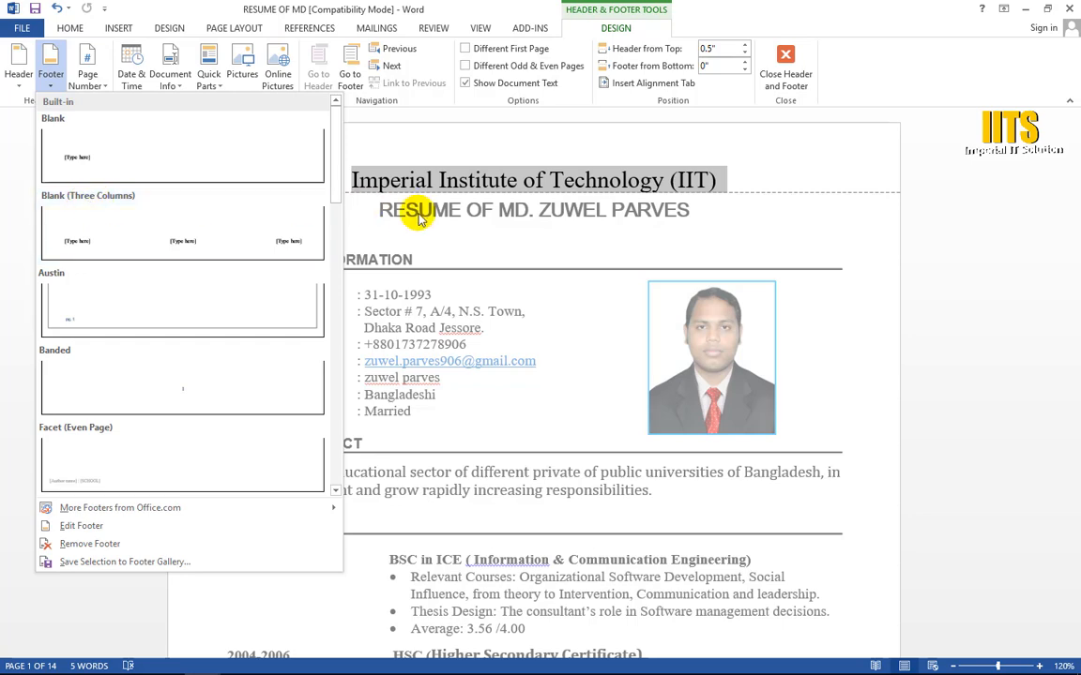
pyautogui.click(644, 224)
pyautogui.click(720, 181)
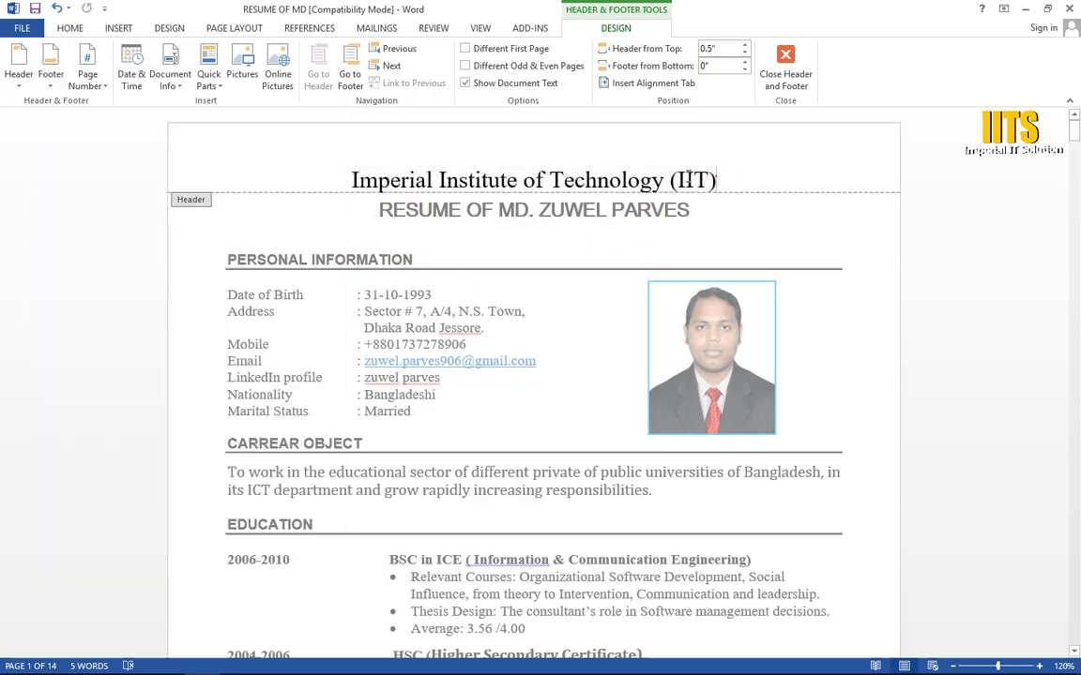
# Step: Enter the institute's address in the footer of the first page and centre it
pyautogui.scroll(-10, 526, 281)
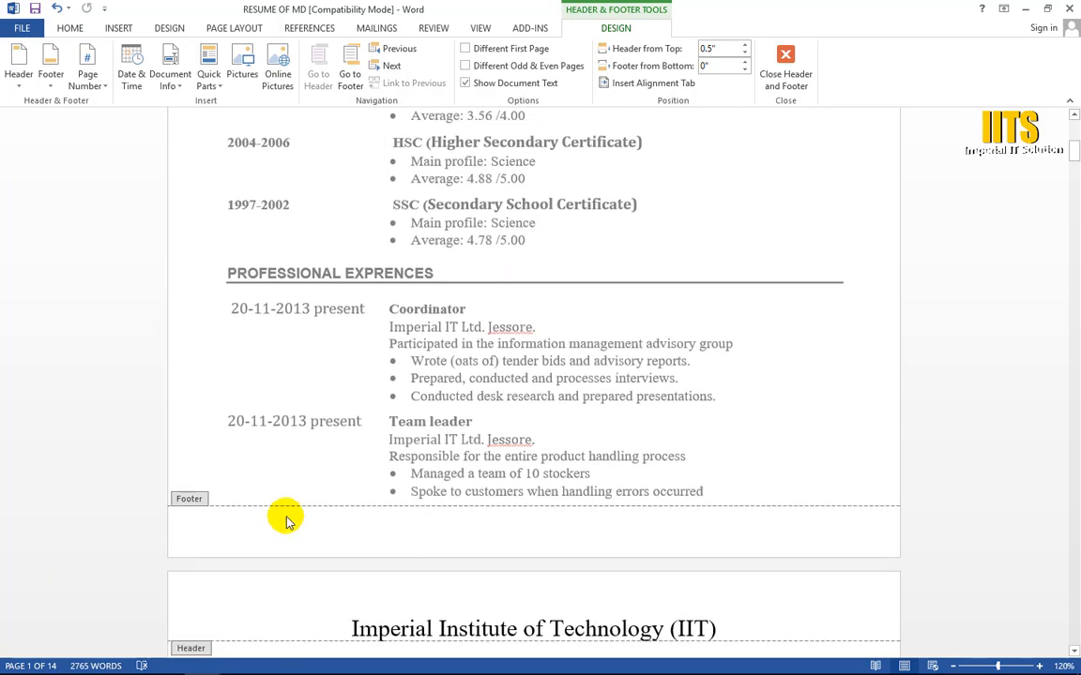
pyautogui.doubleClick(229, 480)
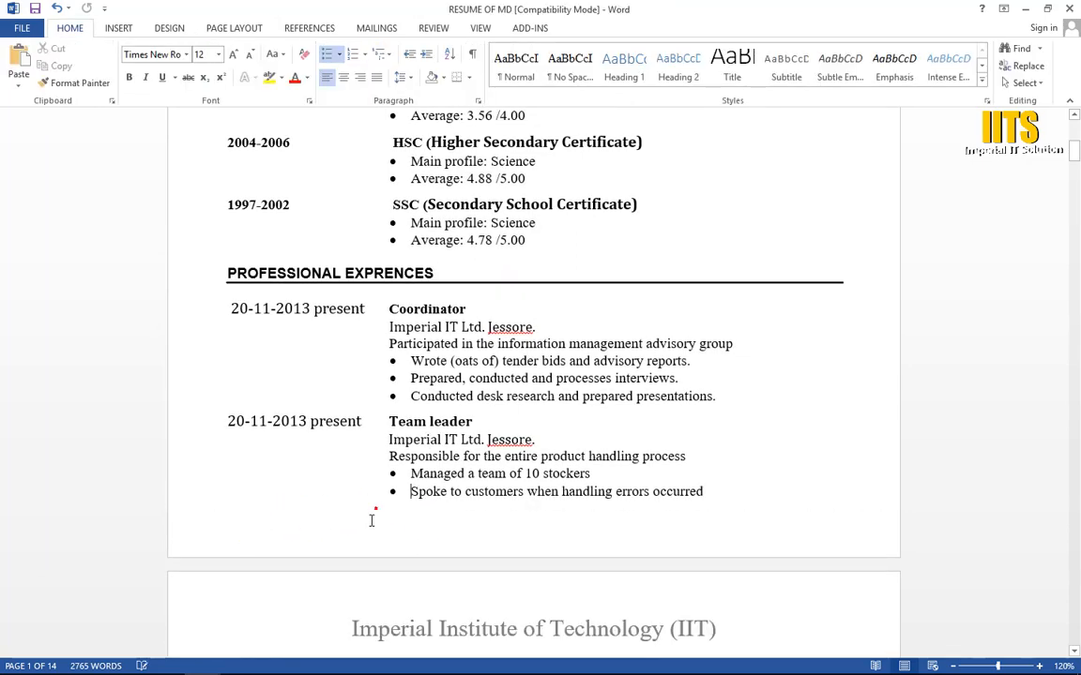
pyautogui.doubleClick(370, 522)
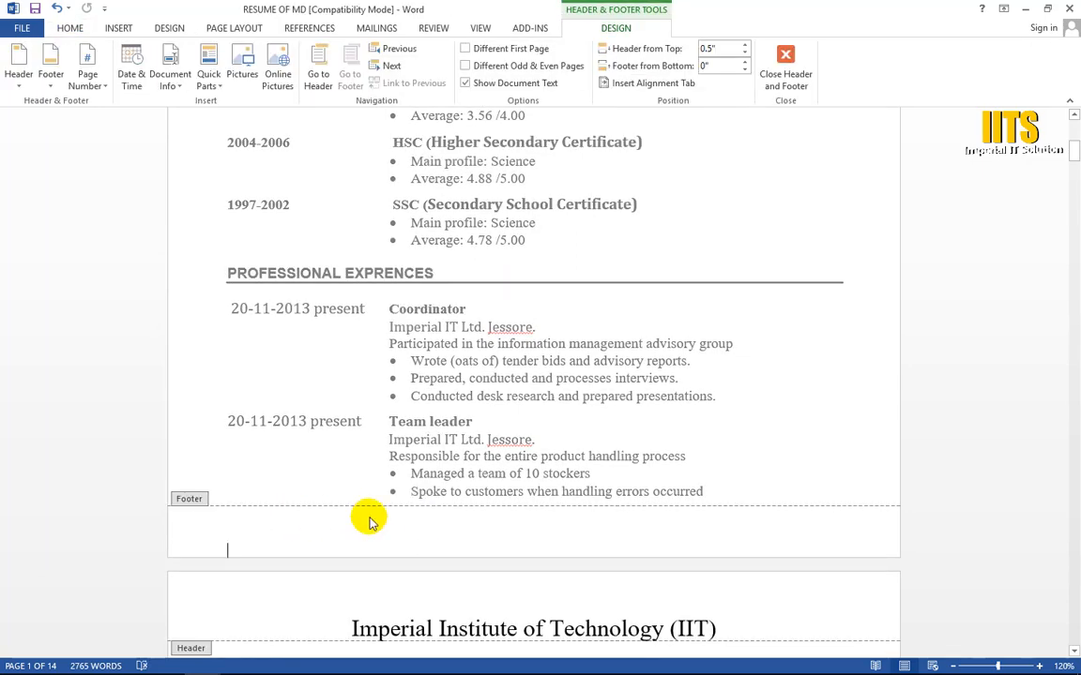
pyautogui.write('Swe')
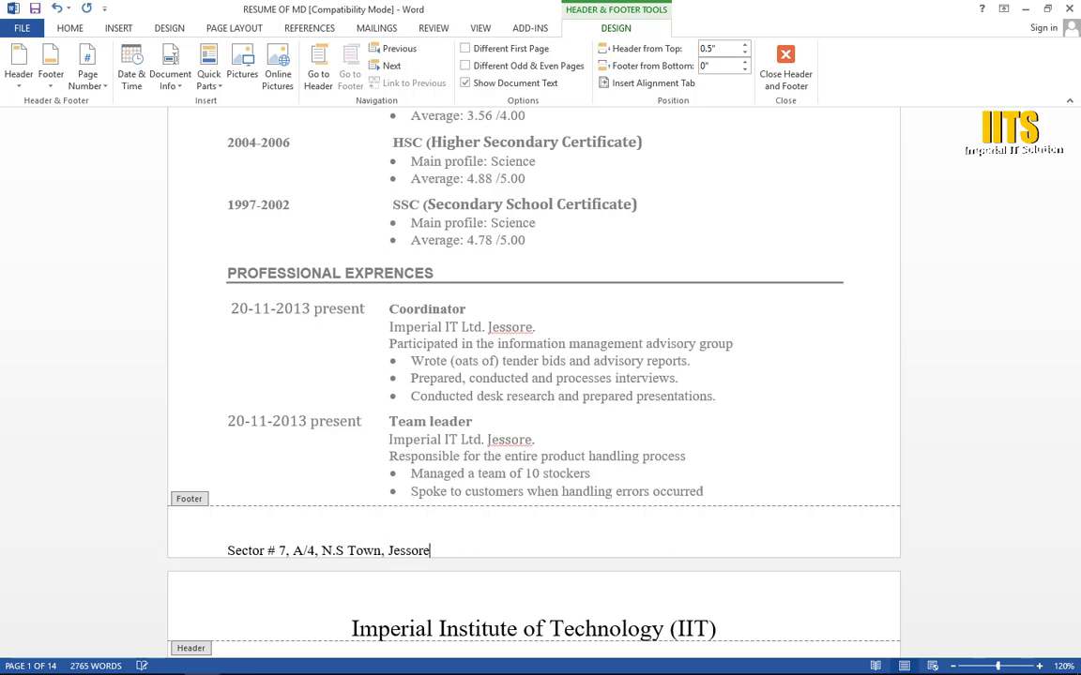
pyautogui.hotkey('ctrl', 'e')
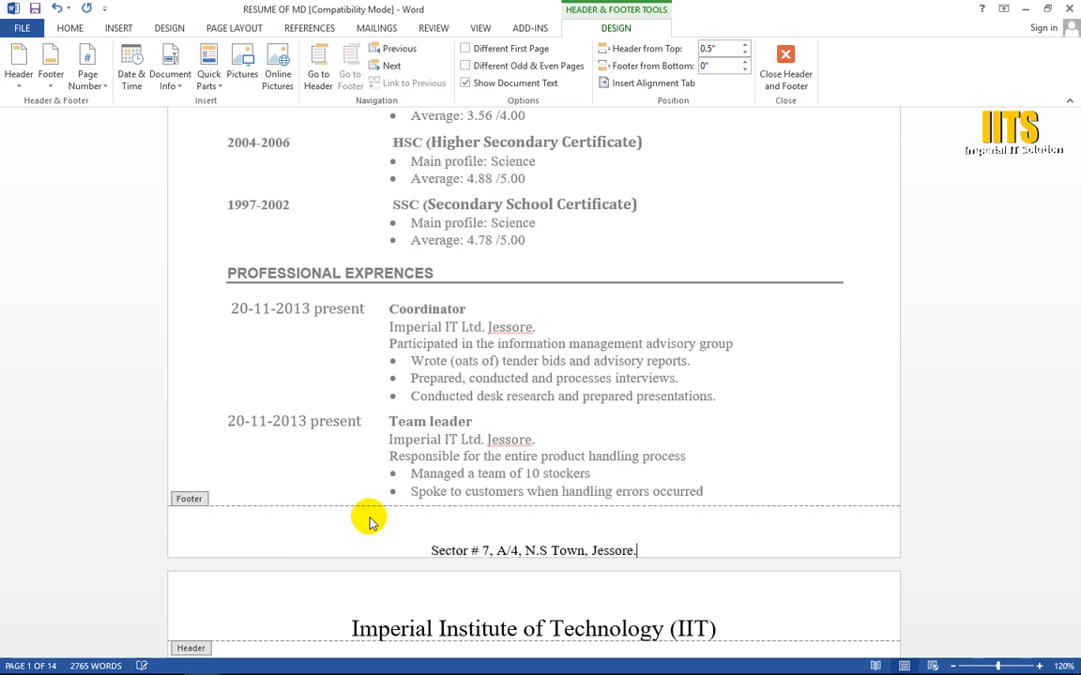
# Step: Try the Plain Number 3 page number at the top of the page and undo its insertion
pyautogui.scroll(10, 574, 492)
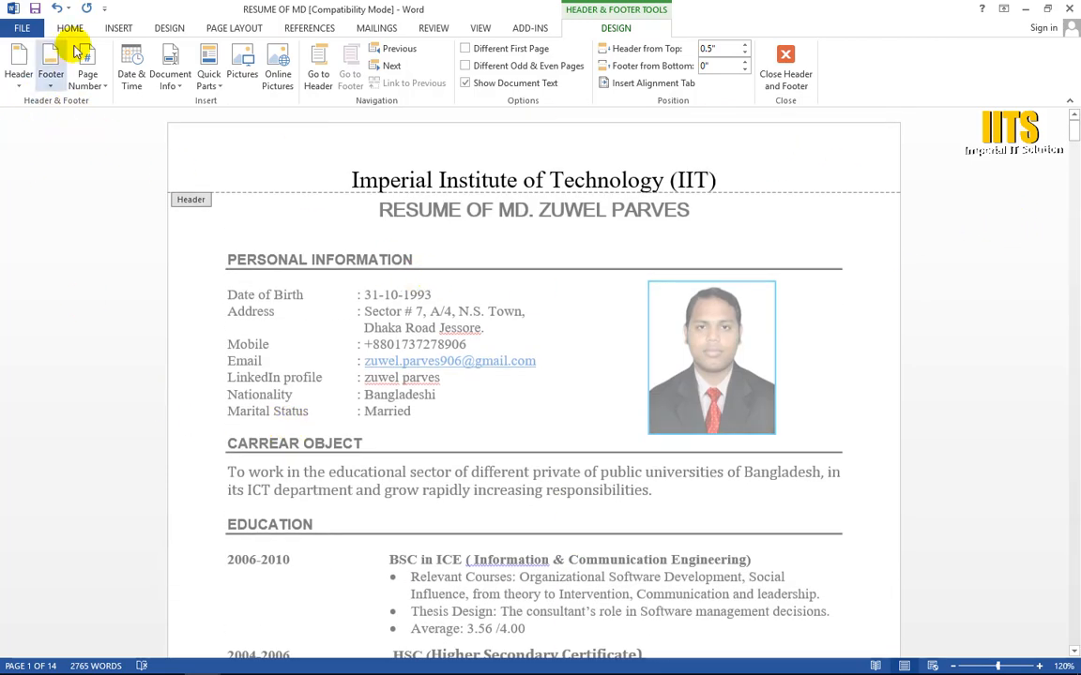
pyautogui.click(92, 86)
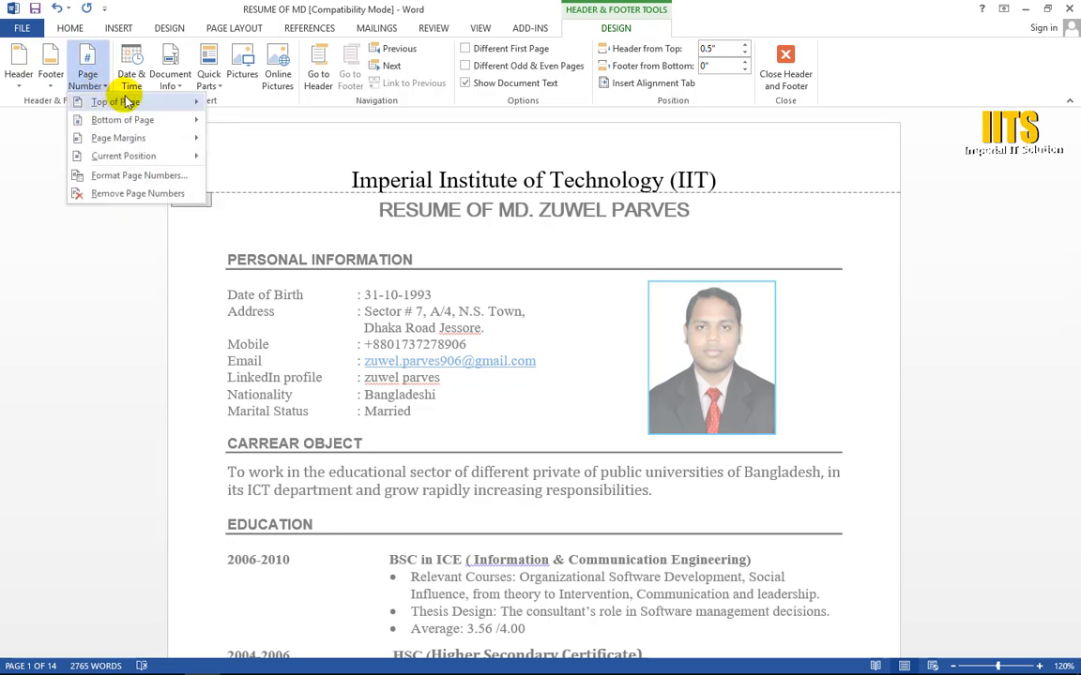
pyautogui.moveTo(124, 102)
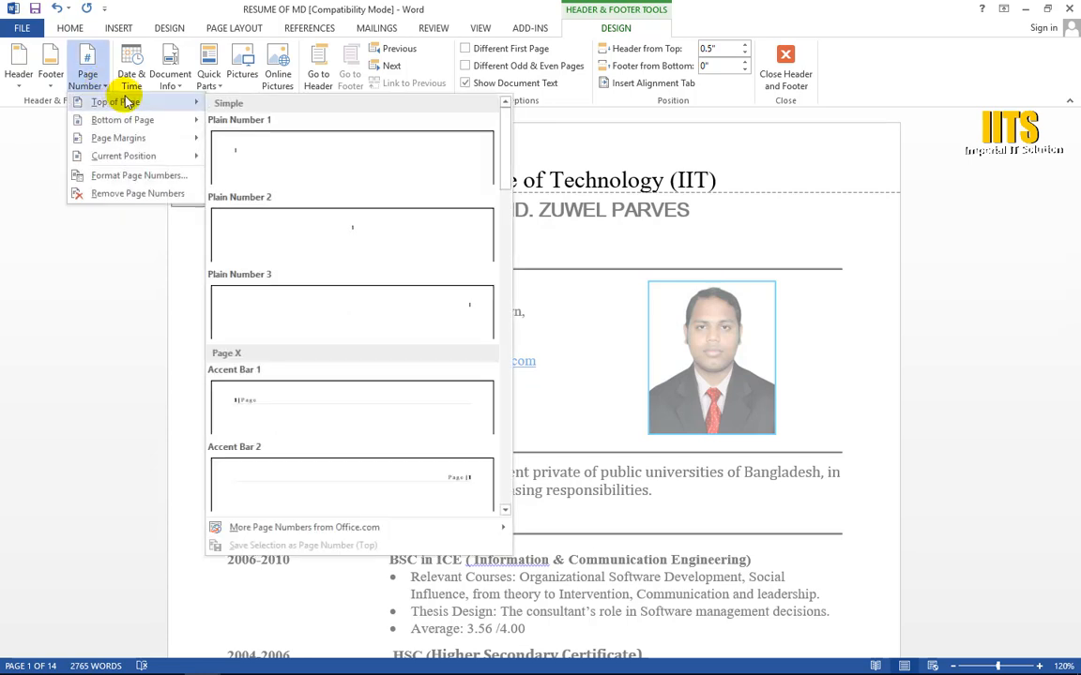
pyautogui.click(474, 310)
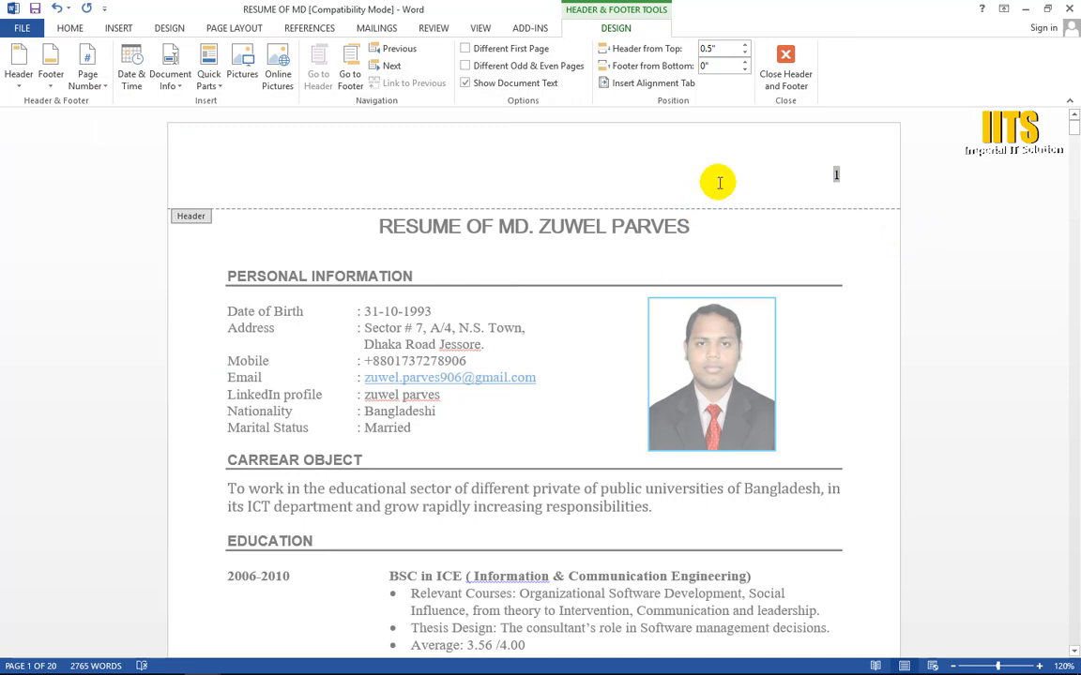
pyautogui.click(666, 200)
pyautogui.hotkey('ctrl', 'z')
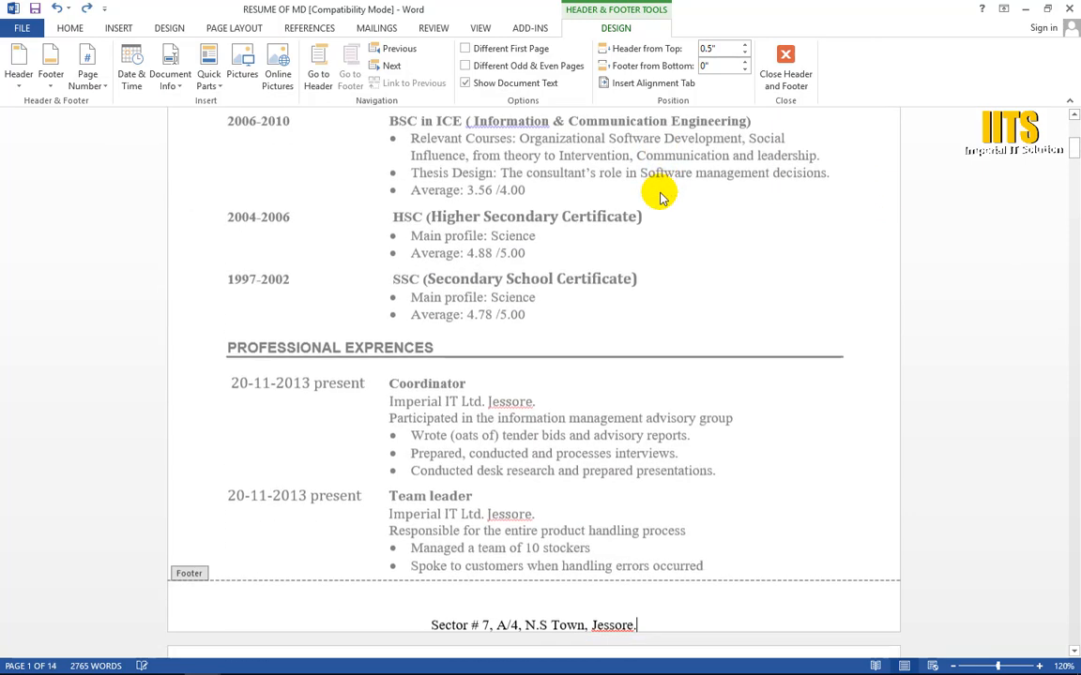
pyautogui.scroll(6, 697, 250)
pyautogui.click(727, 179)
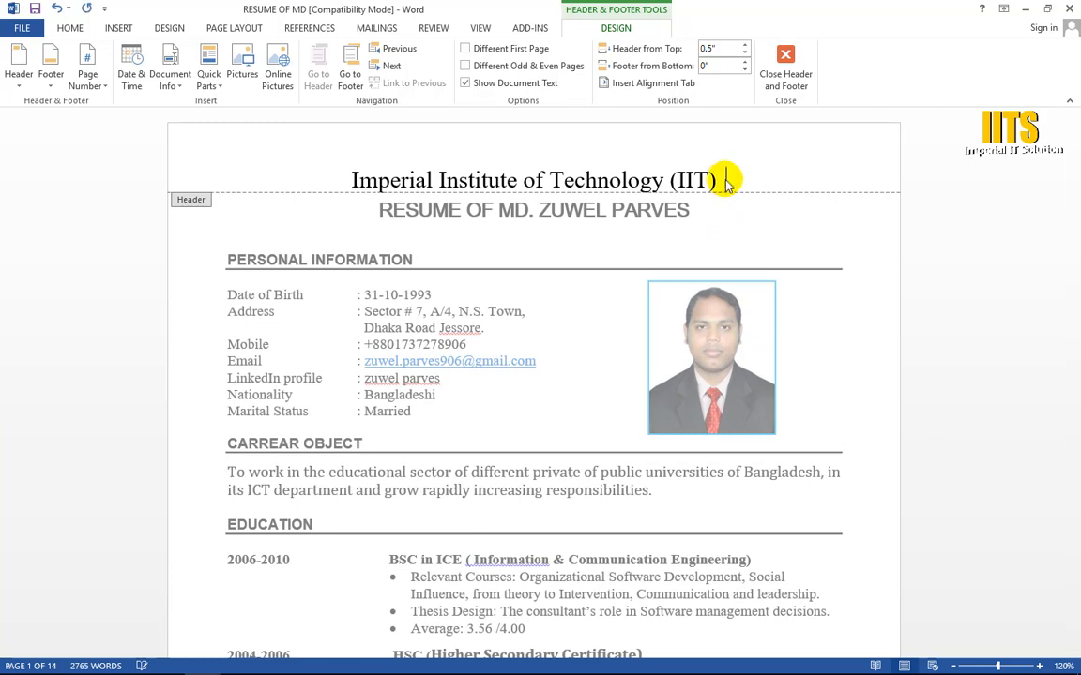
pyautogui.click(89, 75)
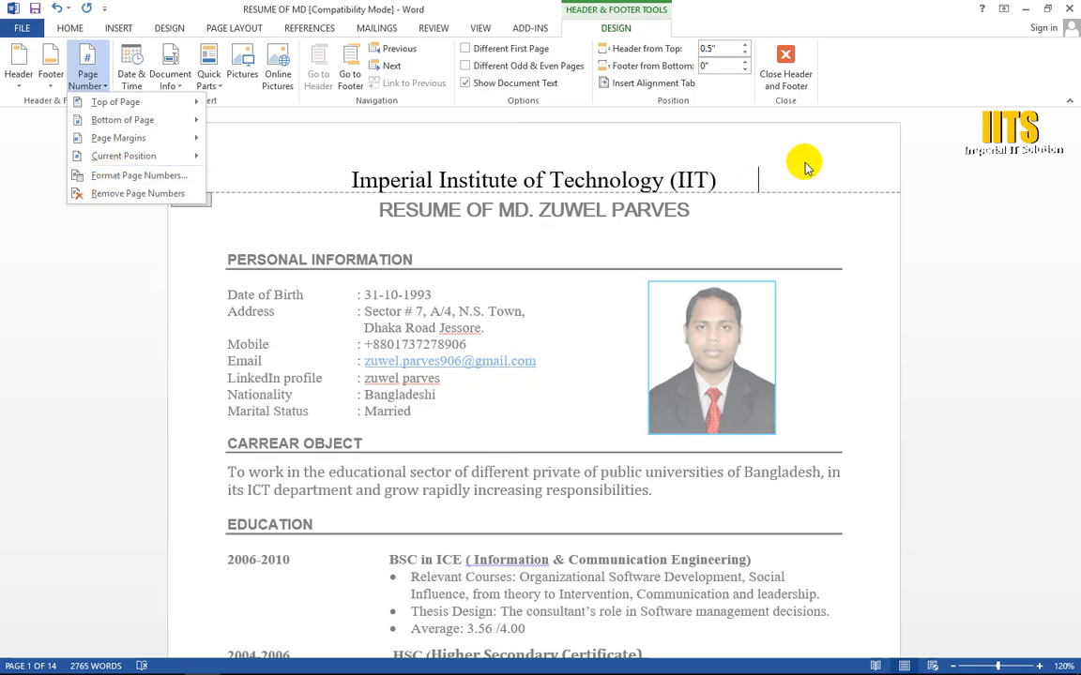
pyautogui.click(704, 222)
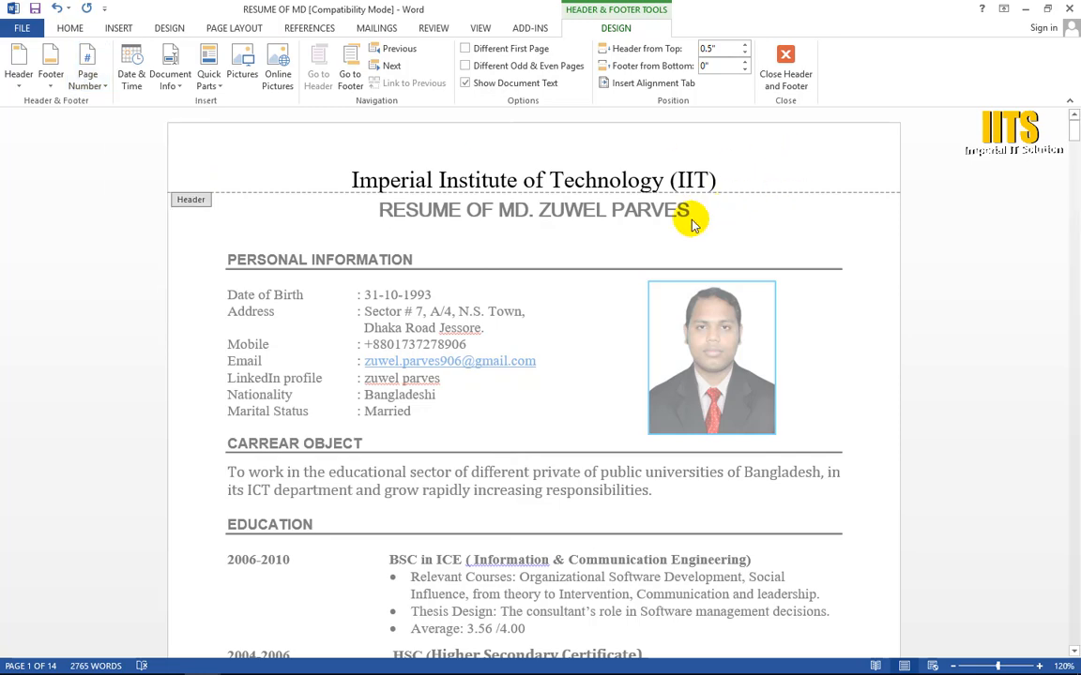
# Step: Check the footer and the second page's header, close header and footer editing, and place the cursor in the resume title
pyautogui.scroll(-1, 561, 220)
pyautogui.scroll(-10, 561, 220)
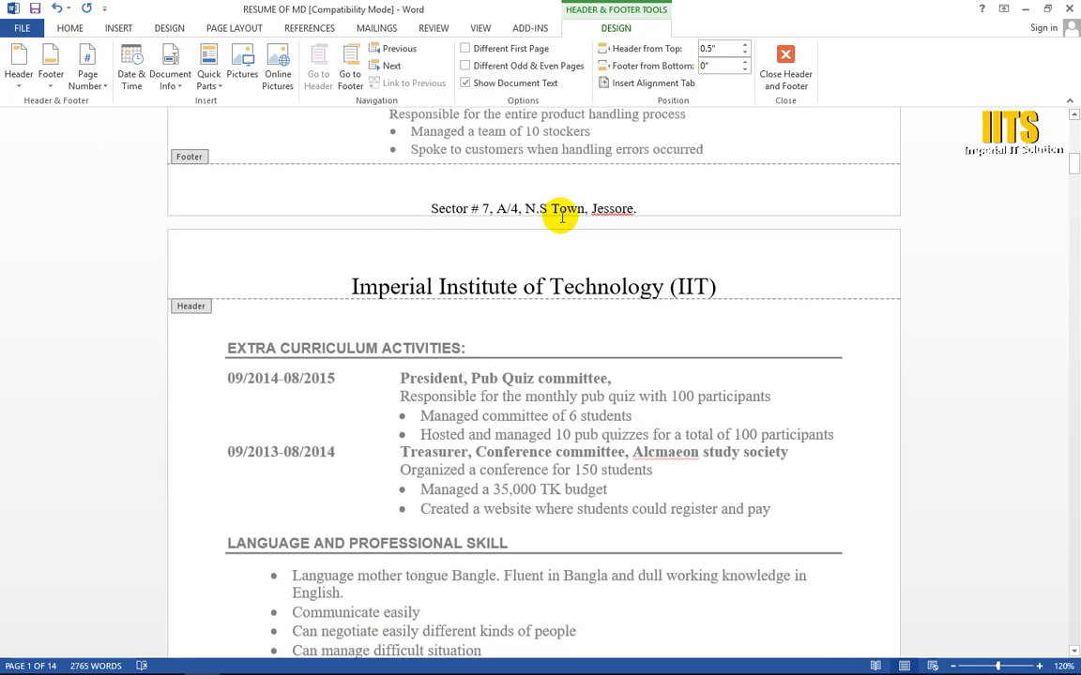
pyautogui.click(785, 70)
pyautogui.scroll(10, 646, 256)
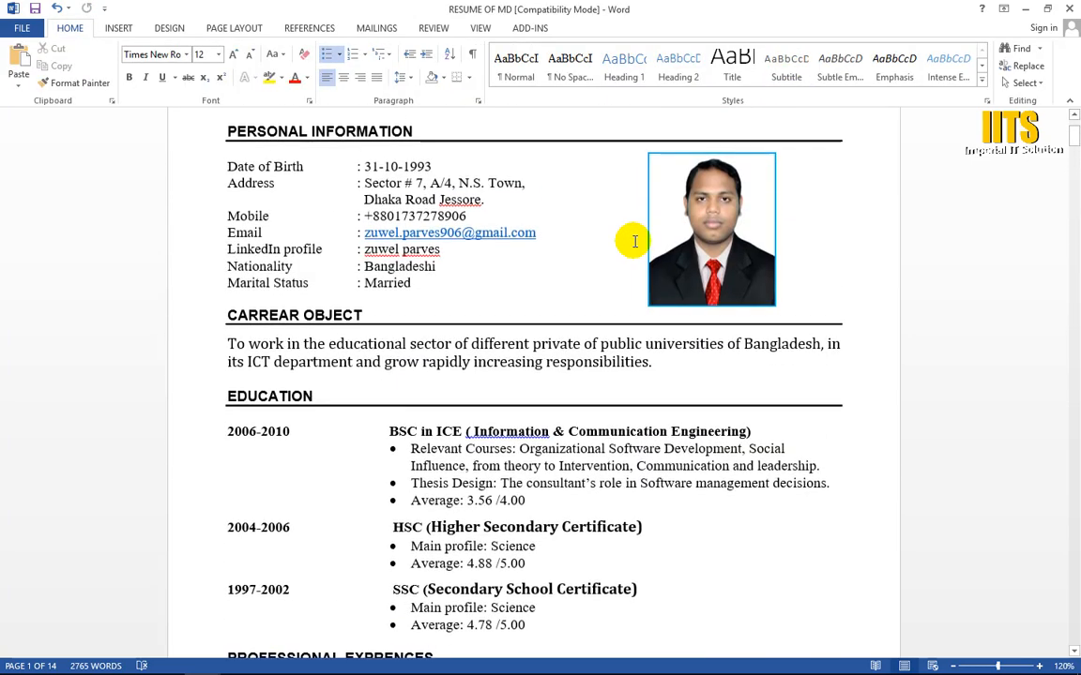
pyautogui.click(410, 180)
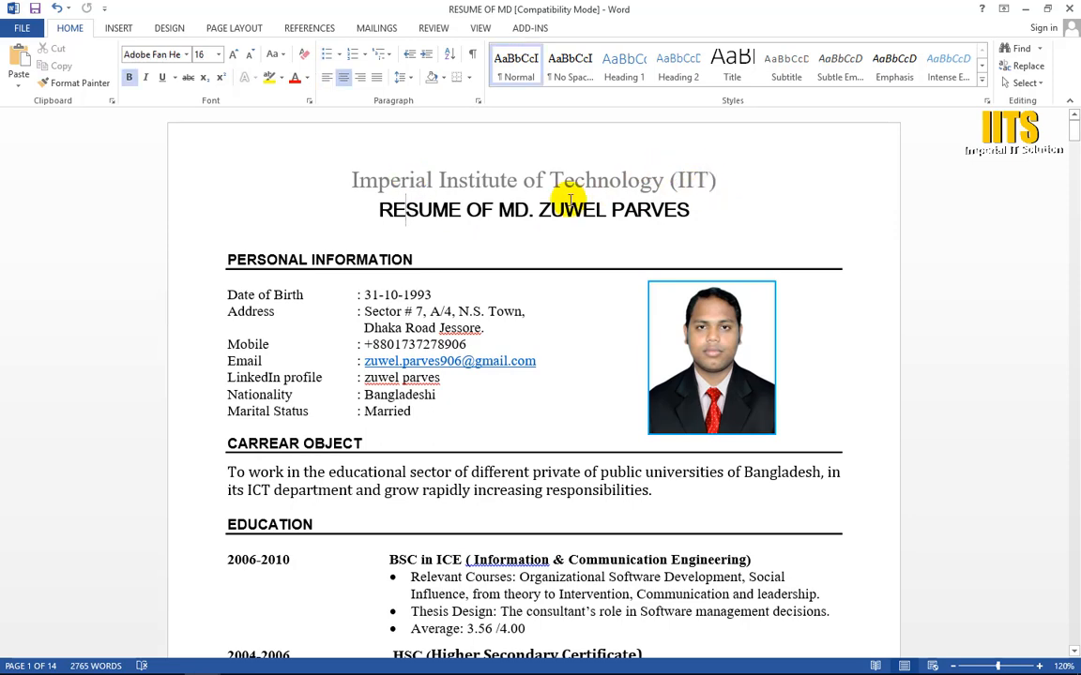
# Step: Examine the institute name header and the address footer across the pages of the resume
pyautogui.scroll(-15, 561, 199)
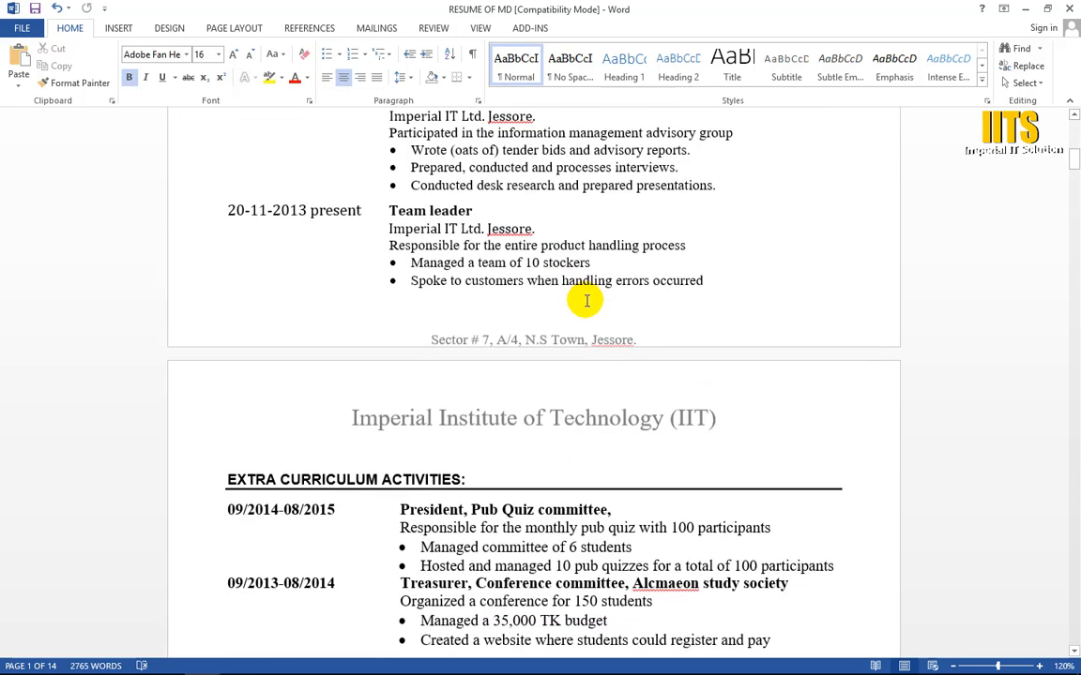
pyautogui.scroll(-15, 587, 305)
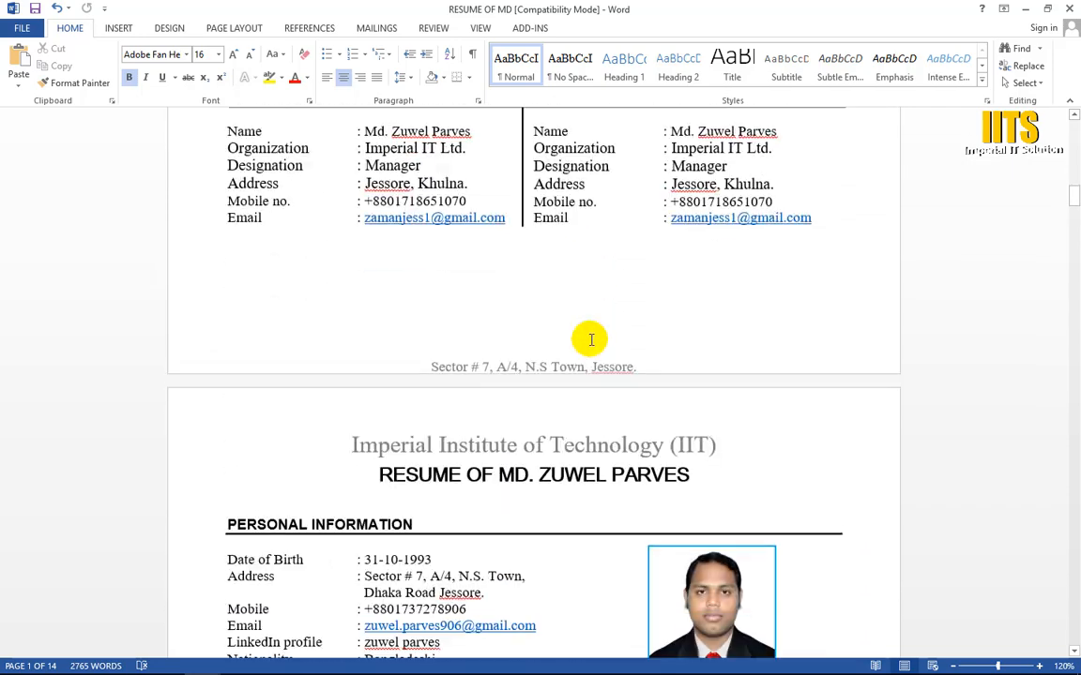
pyautogui.scroll(-10, 591, 339)
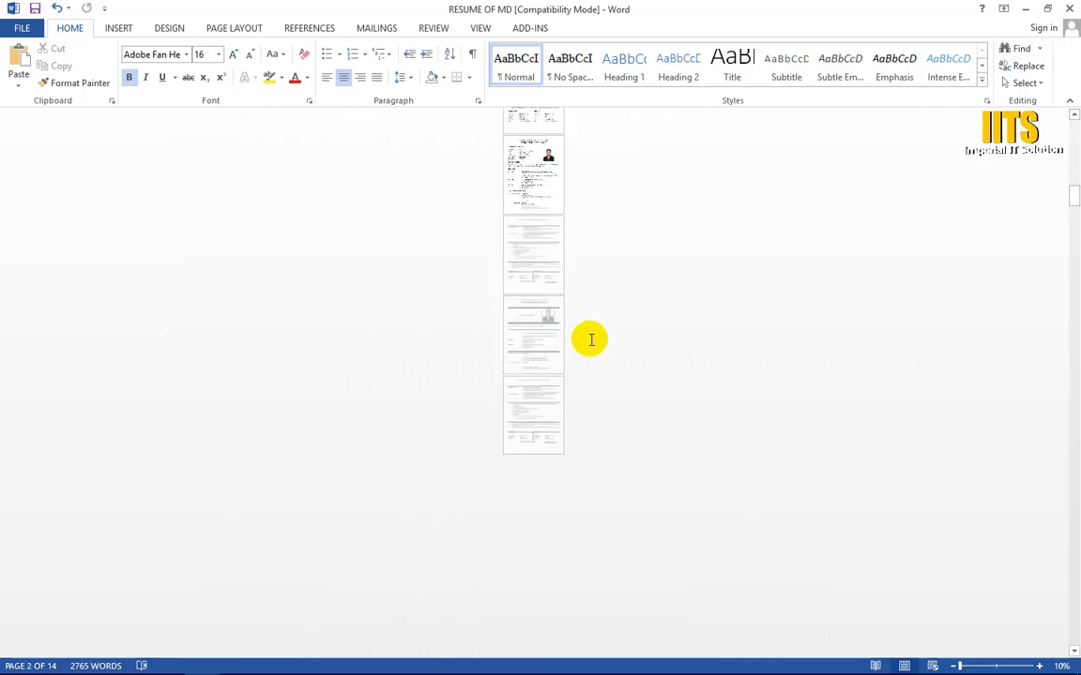
pyautogui.scroll(6, 591, 340)
pyautogui.scroll(3, 591, 340)
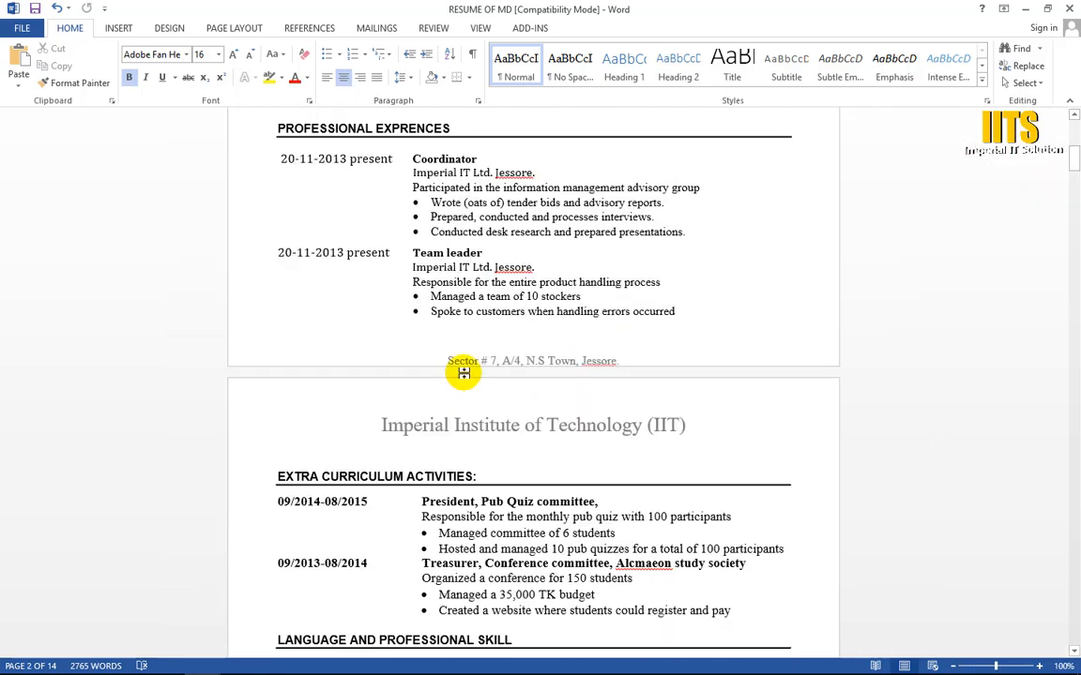
pyautogui.click(608, 348)
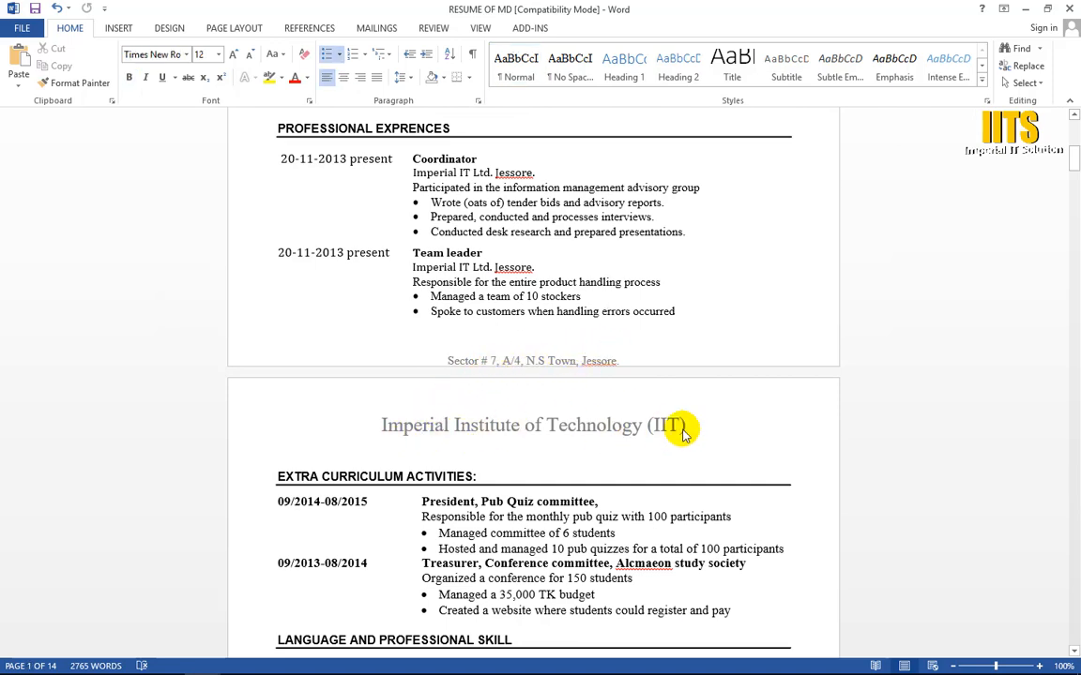
pyautogui.scroll(-20, 685, 424)
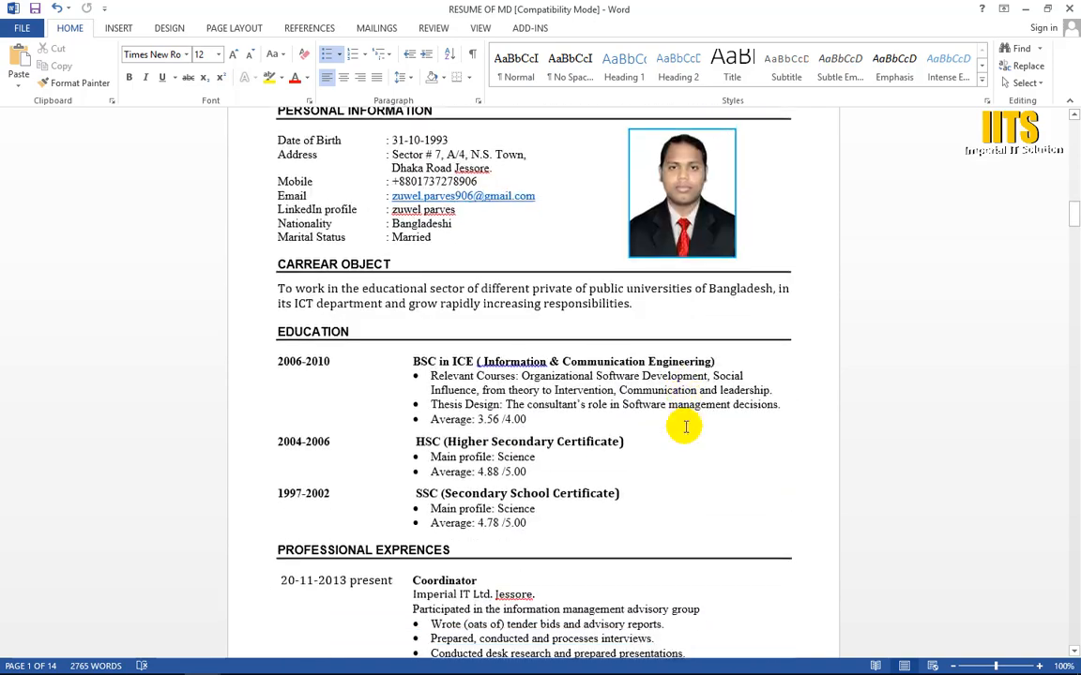
pyautogui.scroll(-13, 684, 426)
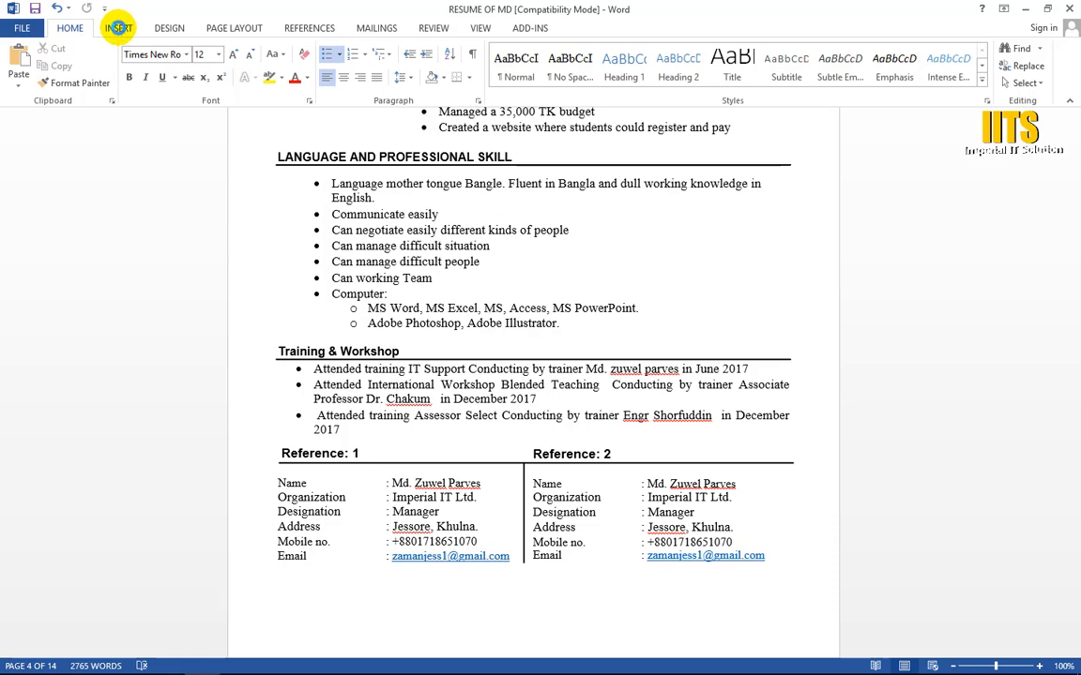
pyautogui.scroll(2, 337, 17)
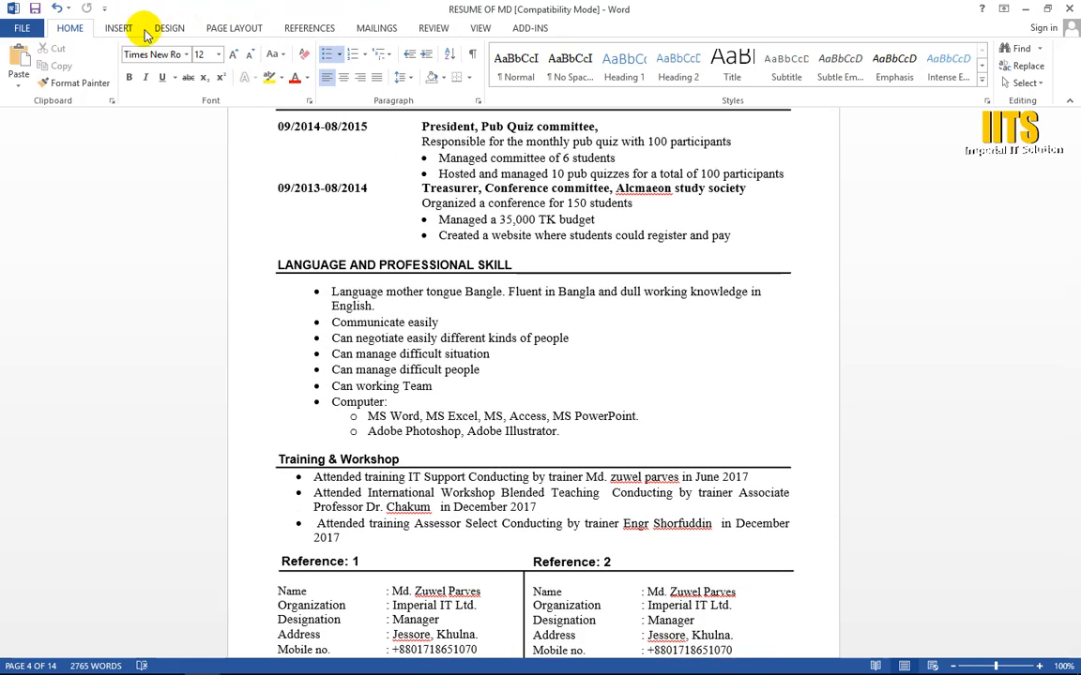
pyautogui.click(118, 28)
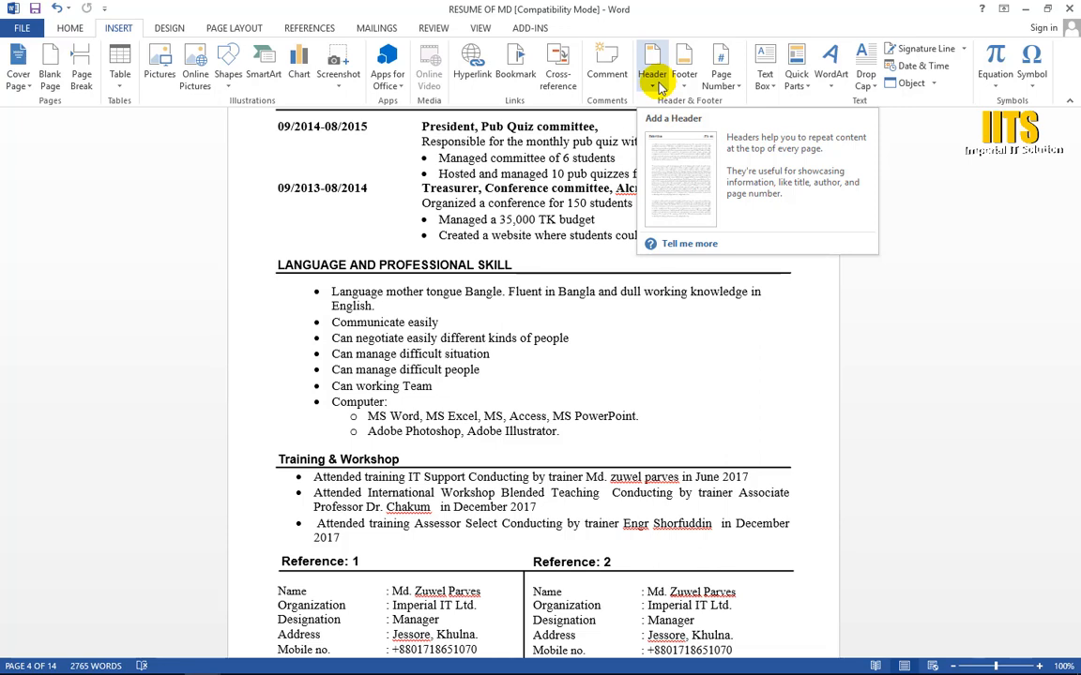
pyautogui.scroll(1, 661, 88)
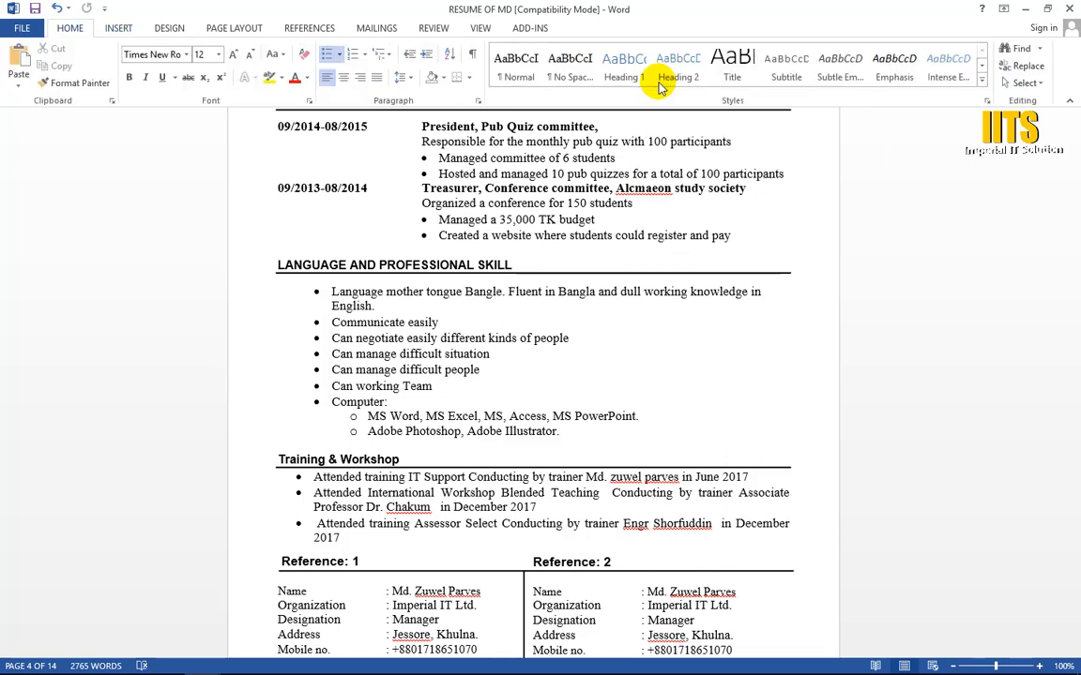
pyautogui.scroll(20, 515, 256)
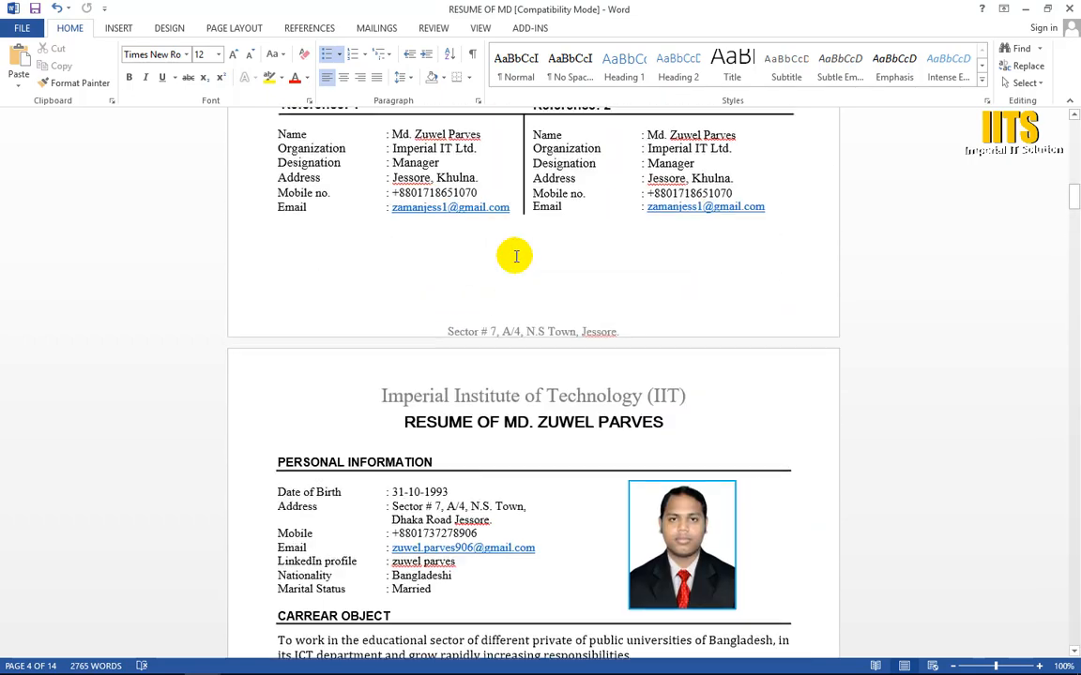
pyautogui.scroll(20, 515, 256)
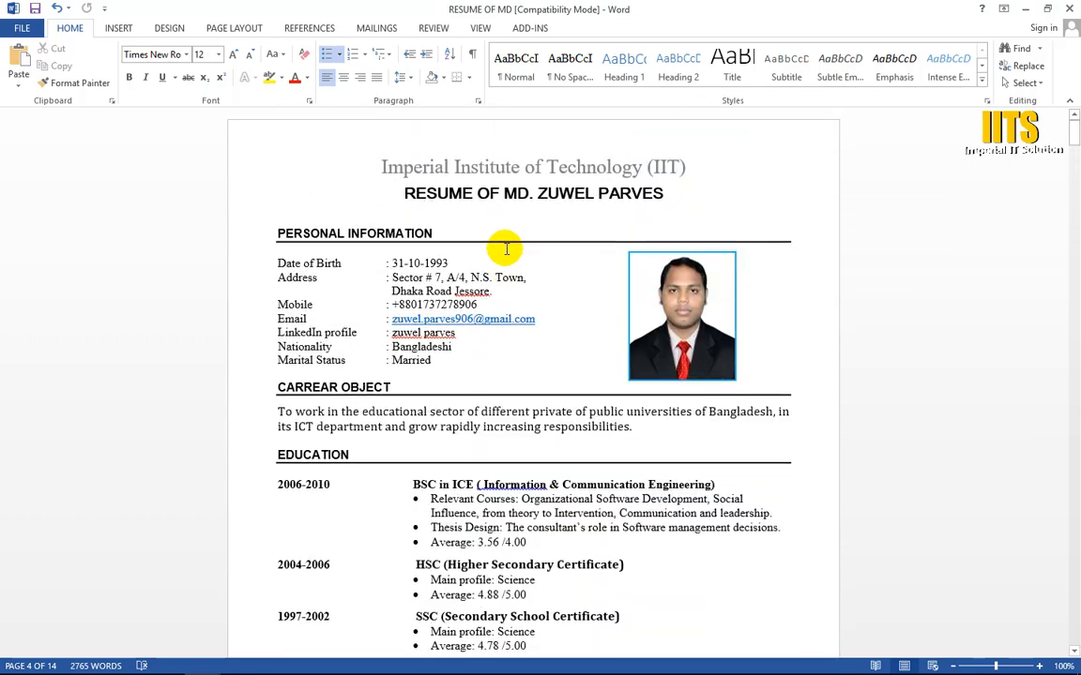
# Step: Insert a centred Plain Number 2 page number at the top of the pages and close header and footer editing
pyautogui.click(119, 23)
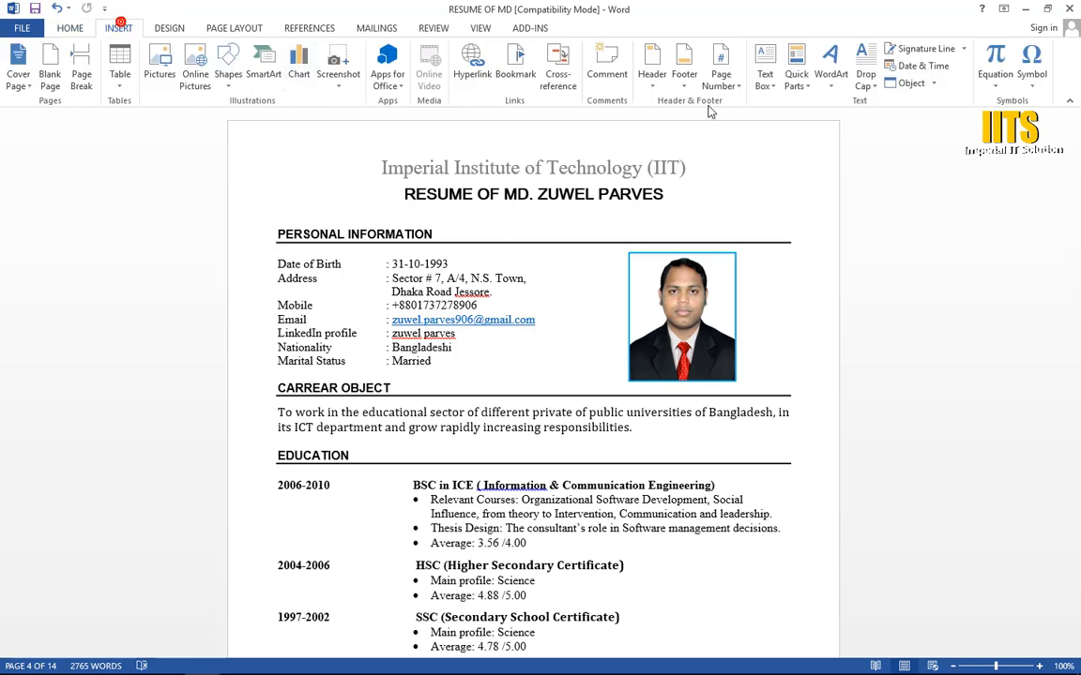
pyautogui.click(720, 75)
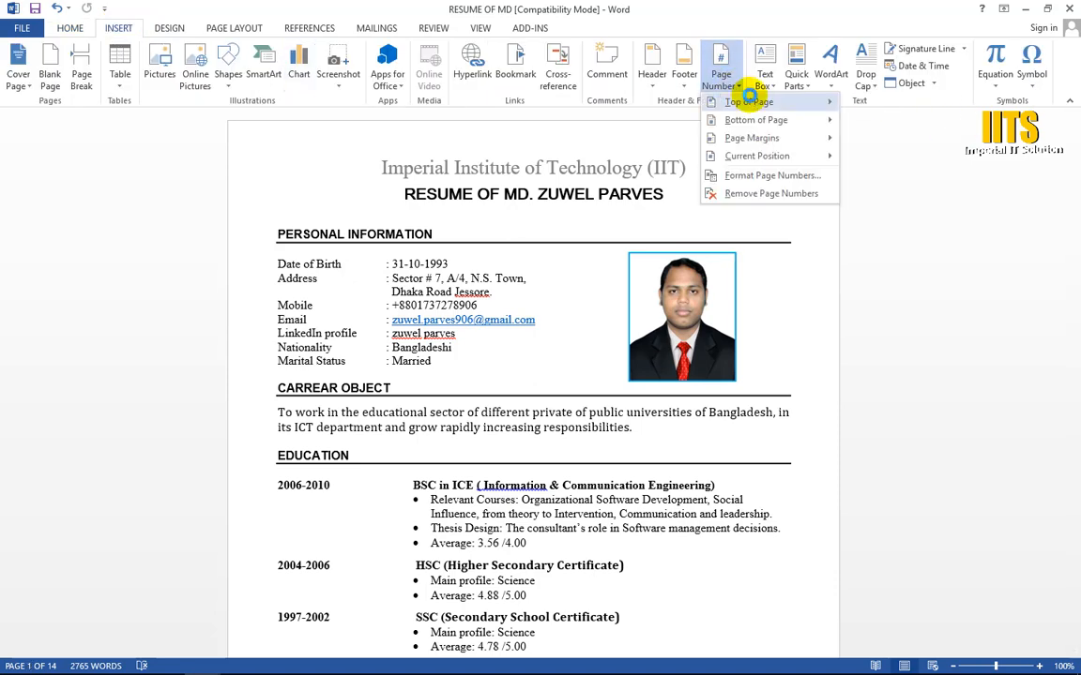
pyautogui.moveTo(750, 98)
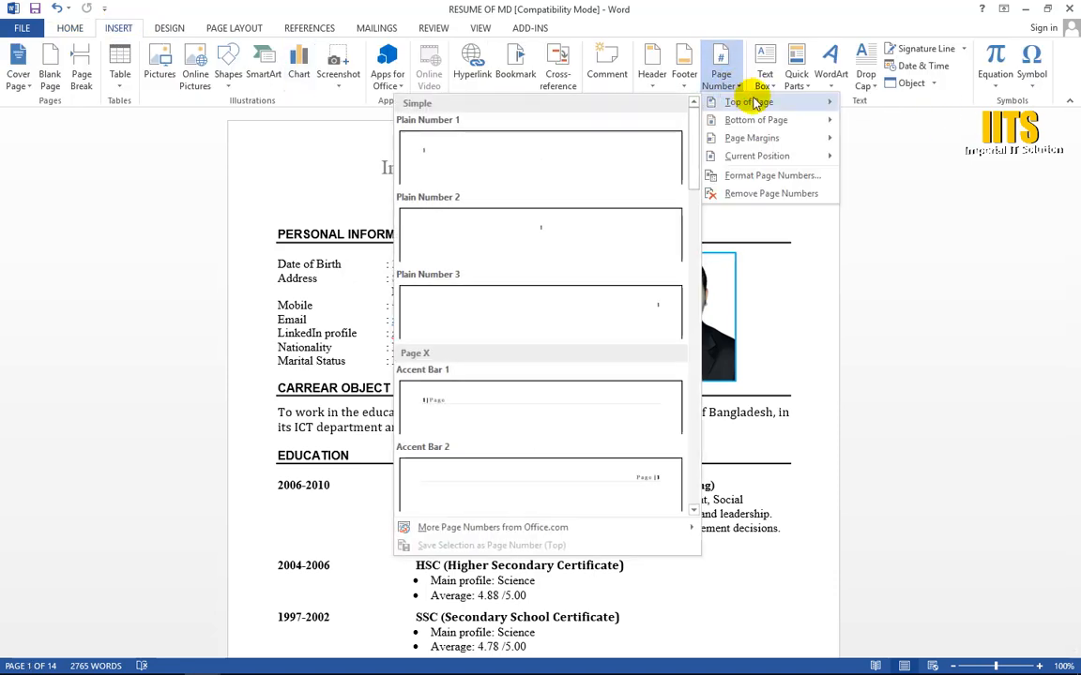
pyautogui.click(549, 230)
pyautogui.scroll(8, 549, 230)
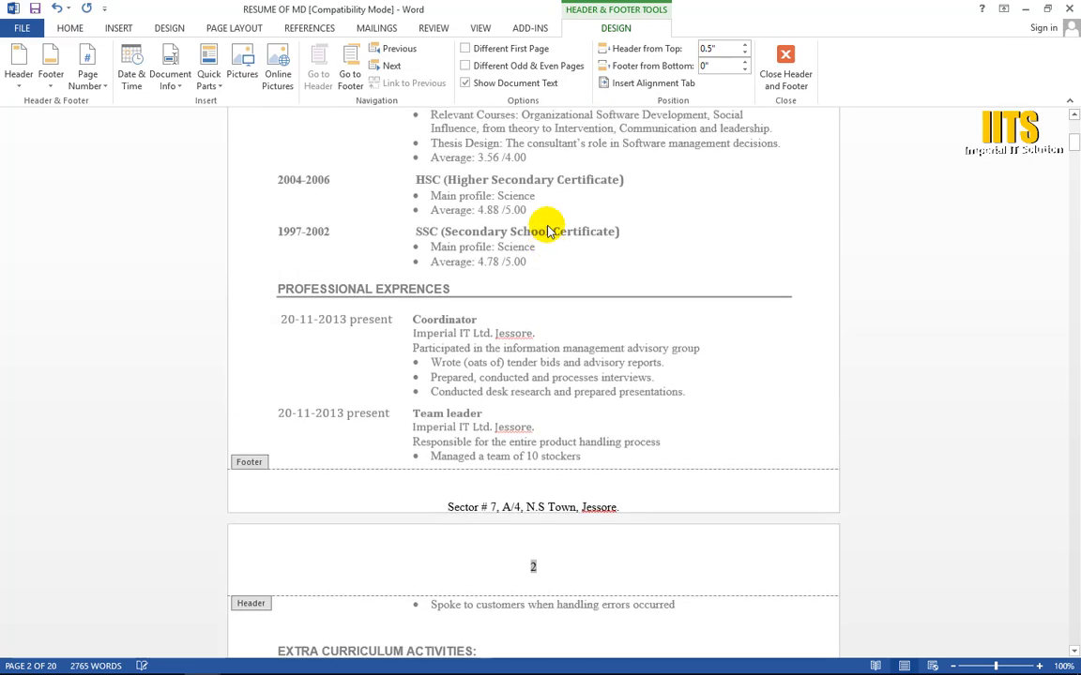
pyautogui.scroll(8, 549, 230)
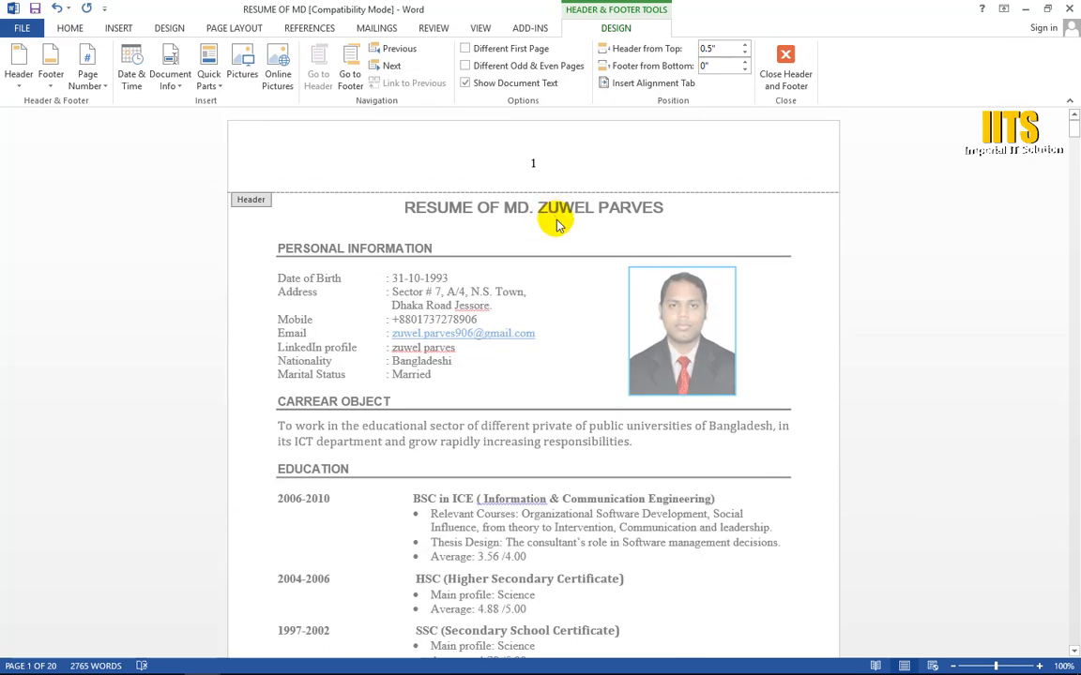
pyautogui.click(786, 71)
pyautogui.scroll(8, 583, 277)
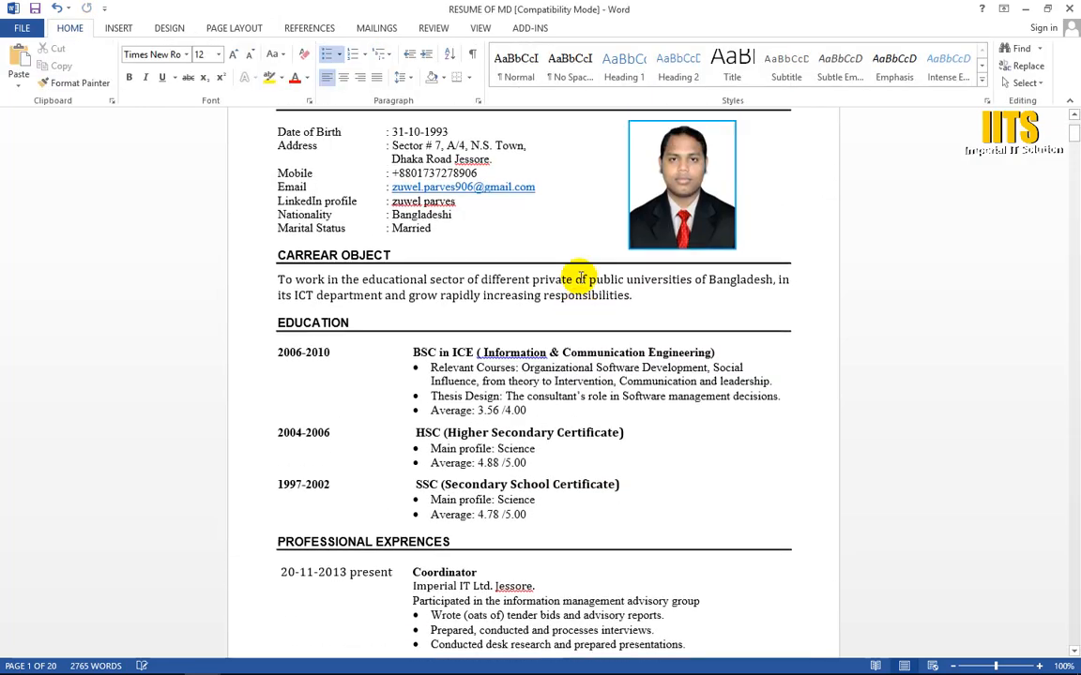
# Step: Examine the page numbers in the headers and the address in the footers on the first four pages
pyautogui.scroll(-18, 544, 172)
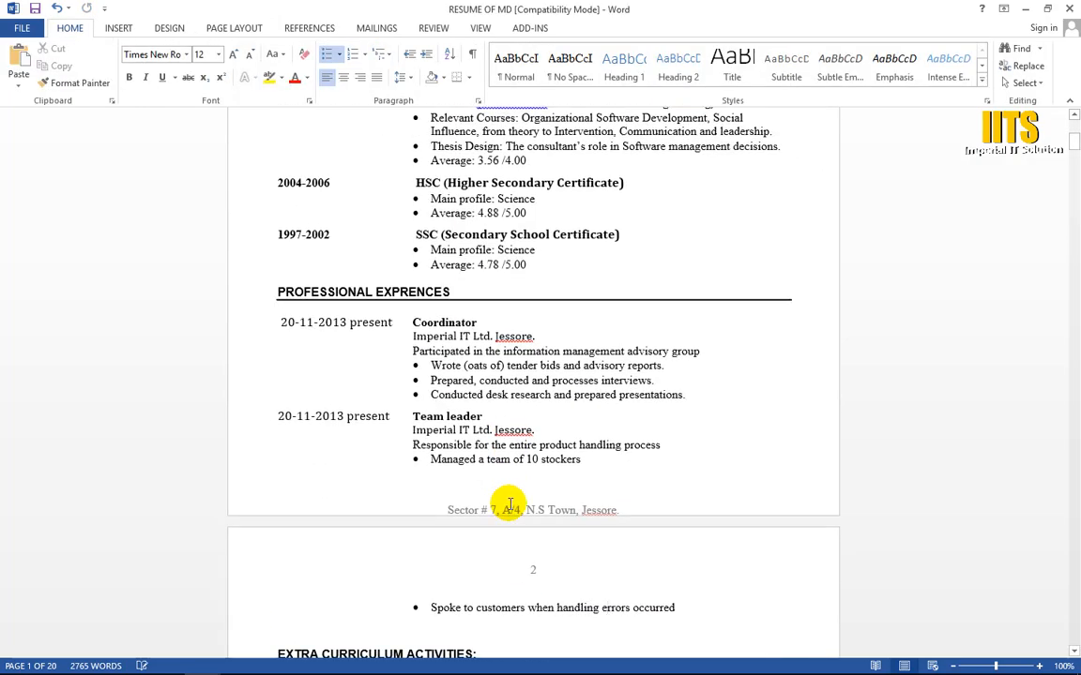
pyautogui.scroll(-18, 527, 374)
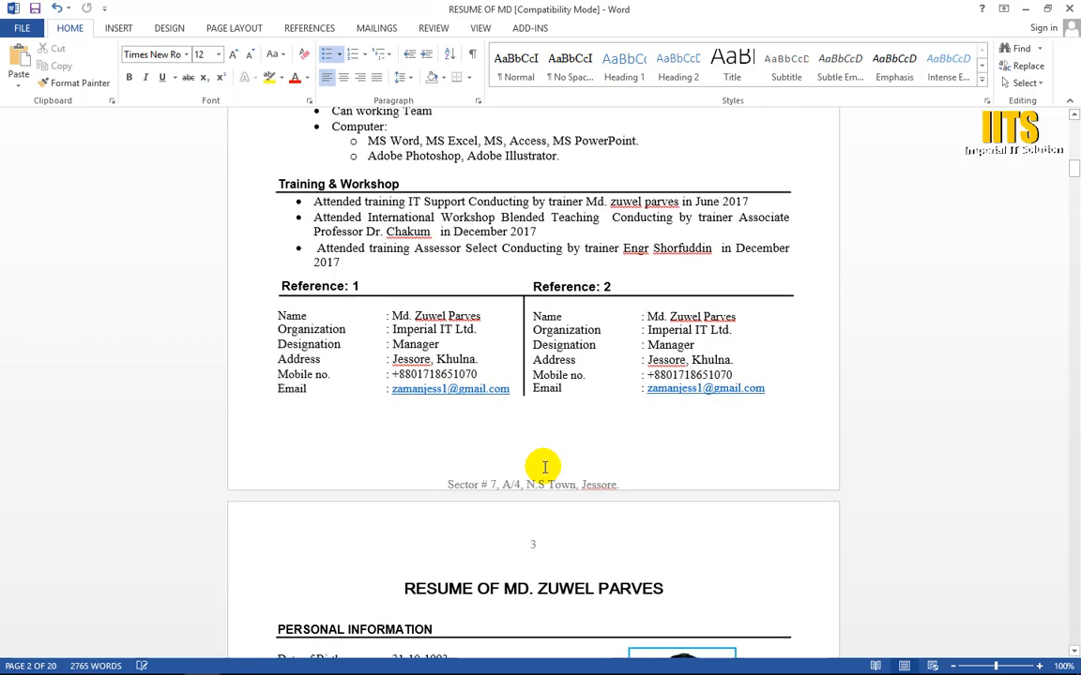
pyautogui.scroll(-18, 544, 468)
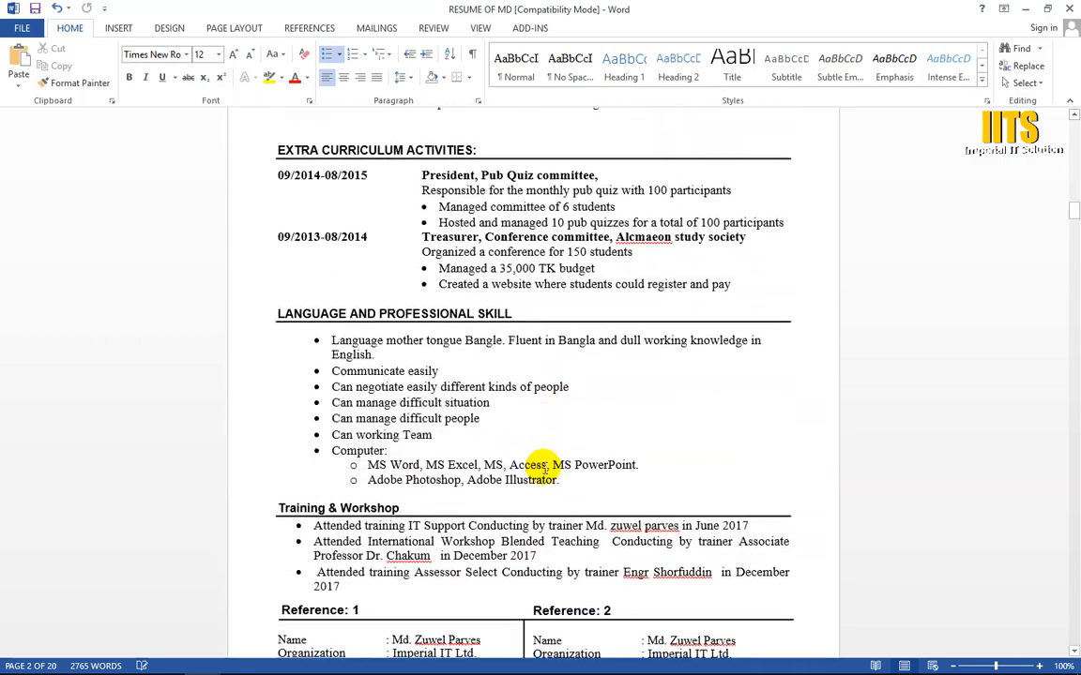
pyautogui.scroll(18, 441, 217)
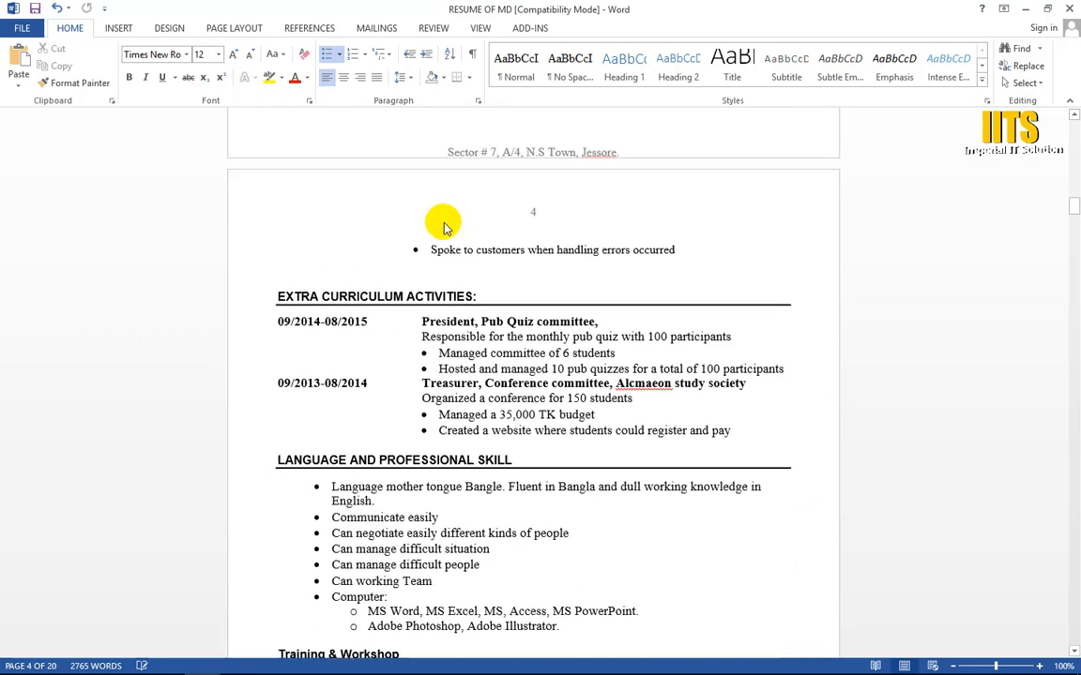
pyautogui.scroll(20, 634, 206)
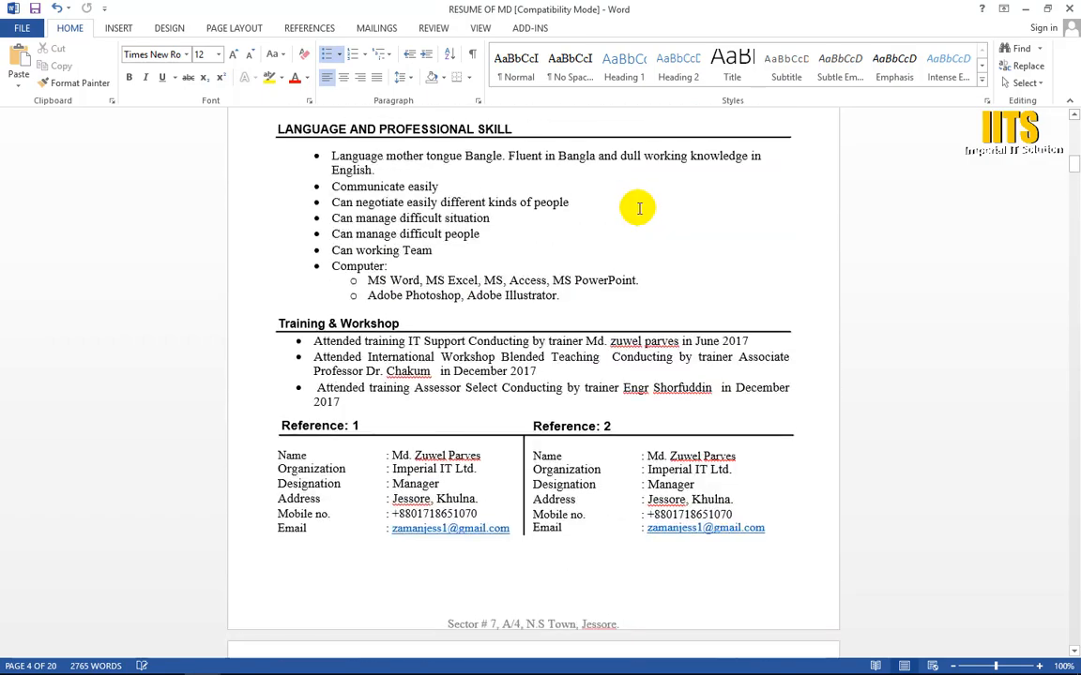
pyautogui.scroll(10, 638, 202)
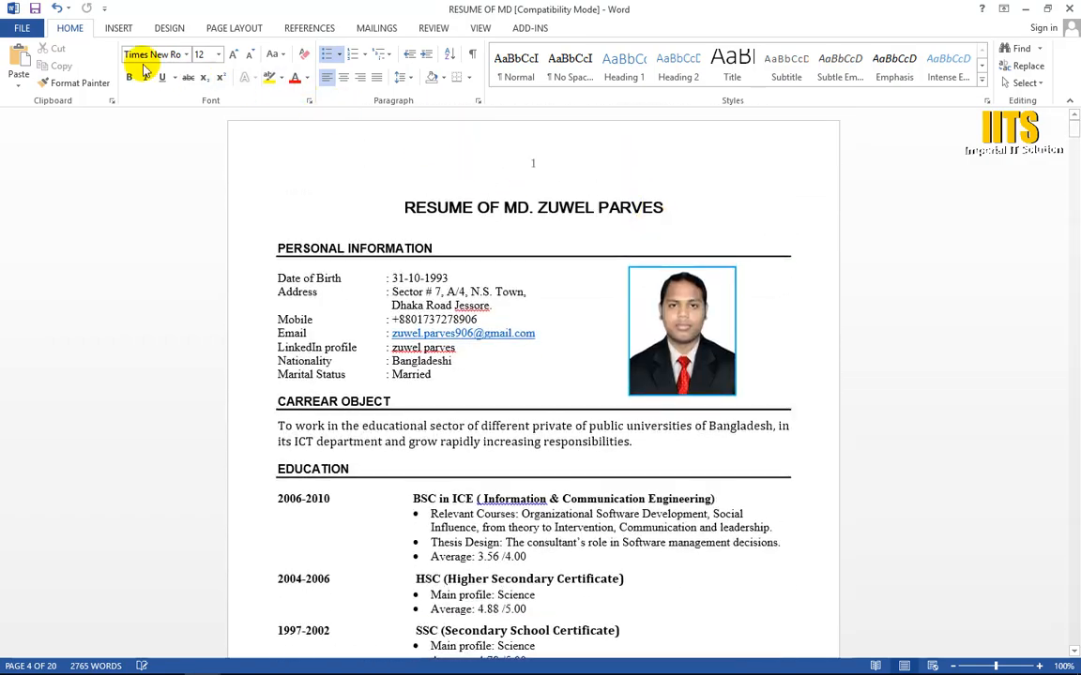
# Step: View the WordArt styles available in the resume document and close the gallery without choosing one
pyautogui.click(122, 28)
pyautogui.keyDown('ctrl'); pyautogui.scroll(4, 748, 157); pyautogui.keyUp('ctrl')
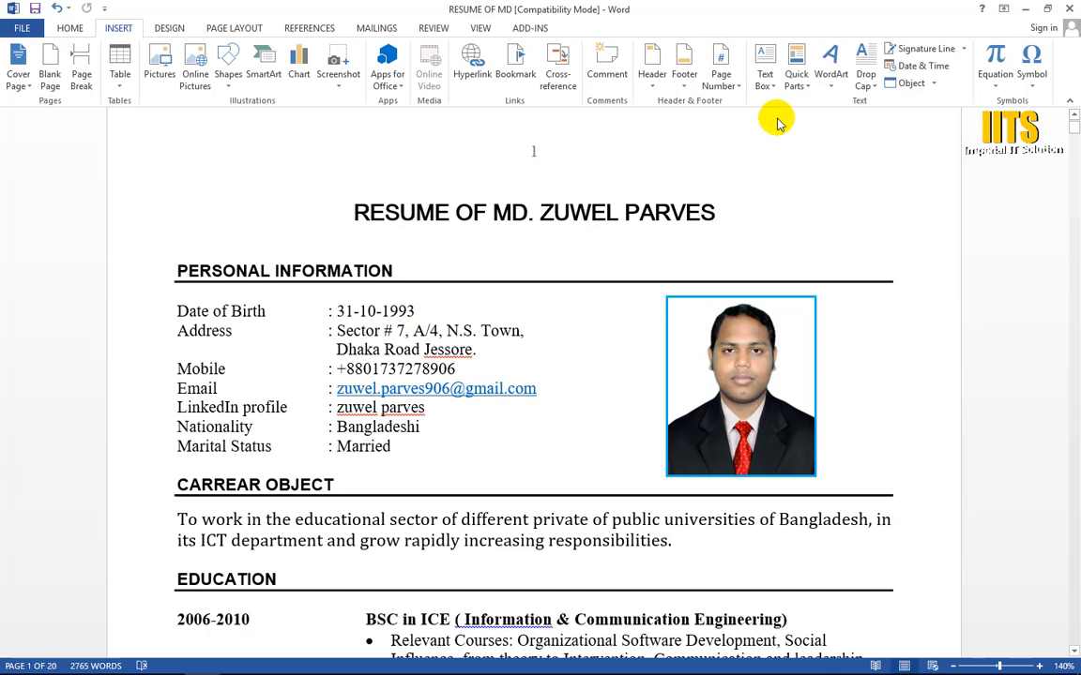
pyautogui.scroll(1, 572, 212)
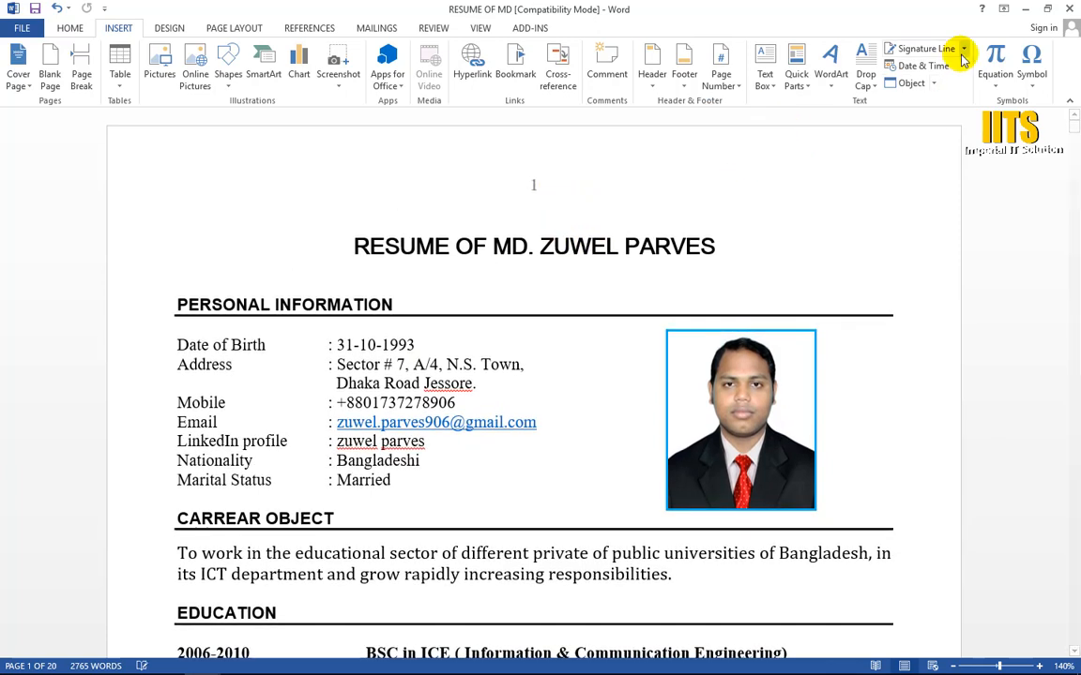
pyautogui.click(829, 89)
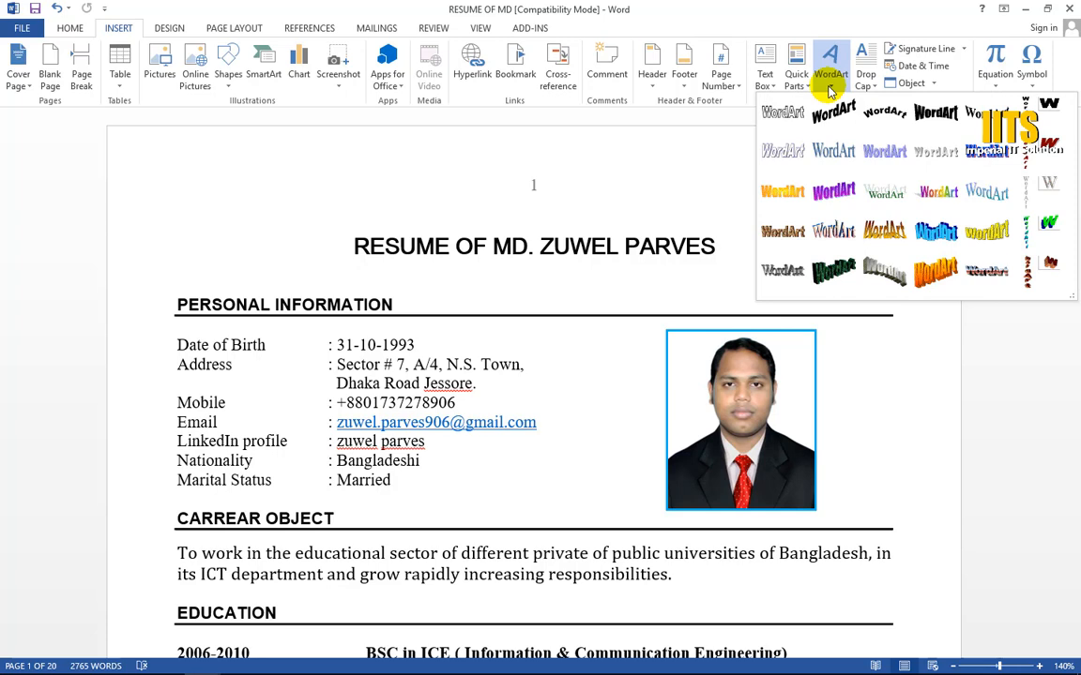
pyautogui.click(738, 180)
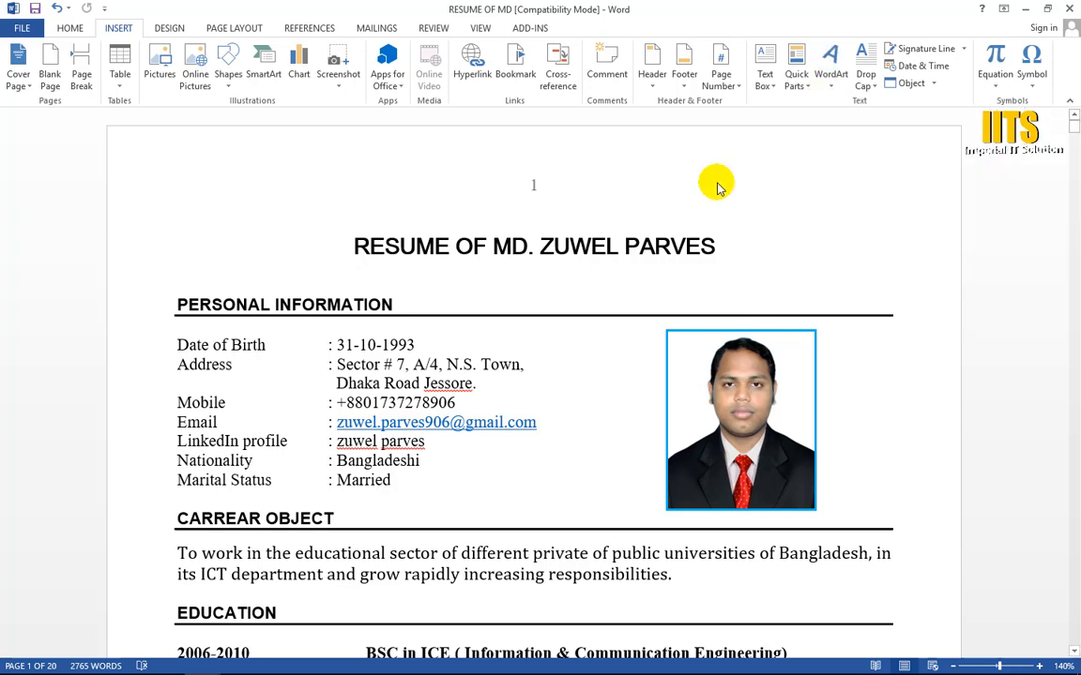
# Step: View the WordArt styles available in a new blank document and return to the resume document
pyautogui.hotkey('ctrl', 'n')
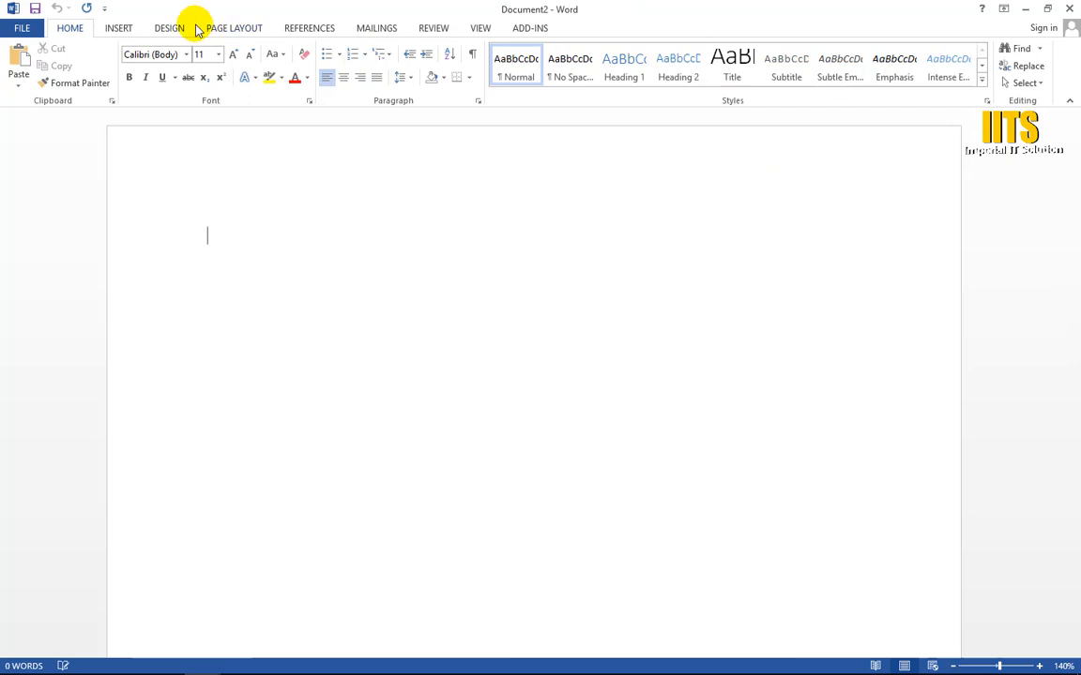
pyautogui.click(131, 29)
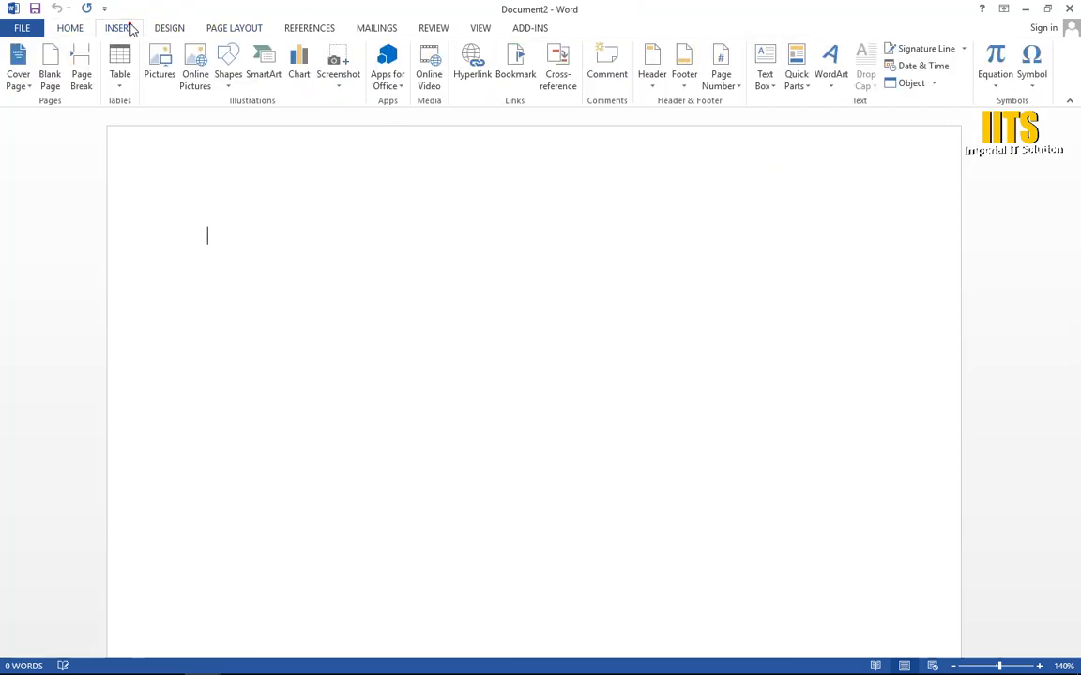
pyautogui.click(831, 83)
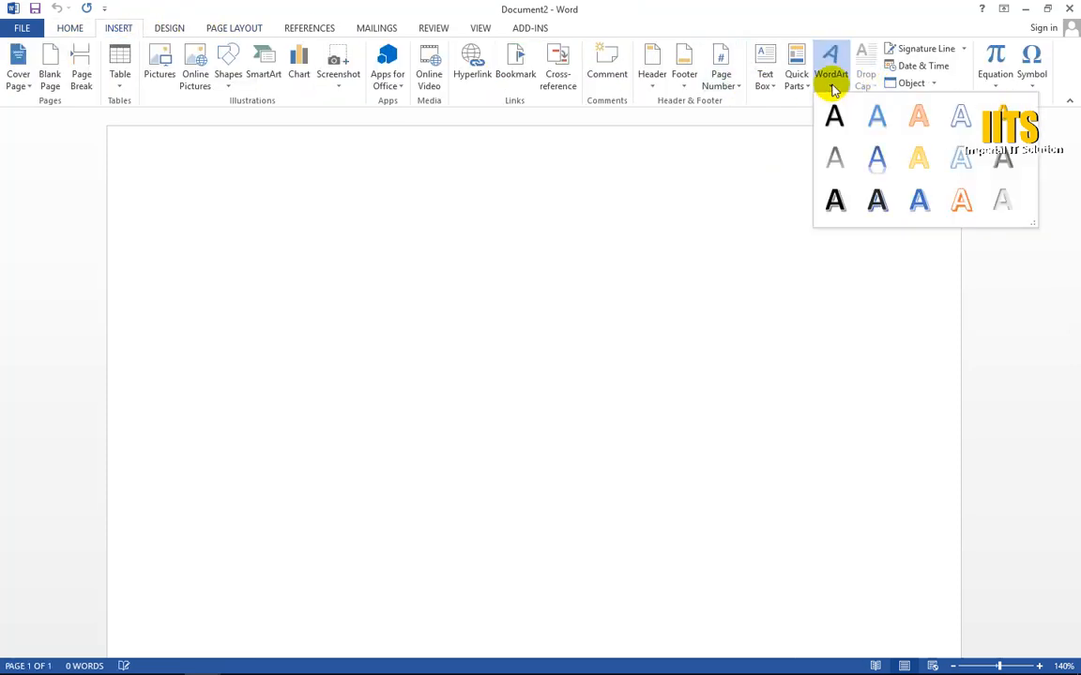
pyautogui.click(841, 62)
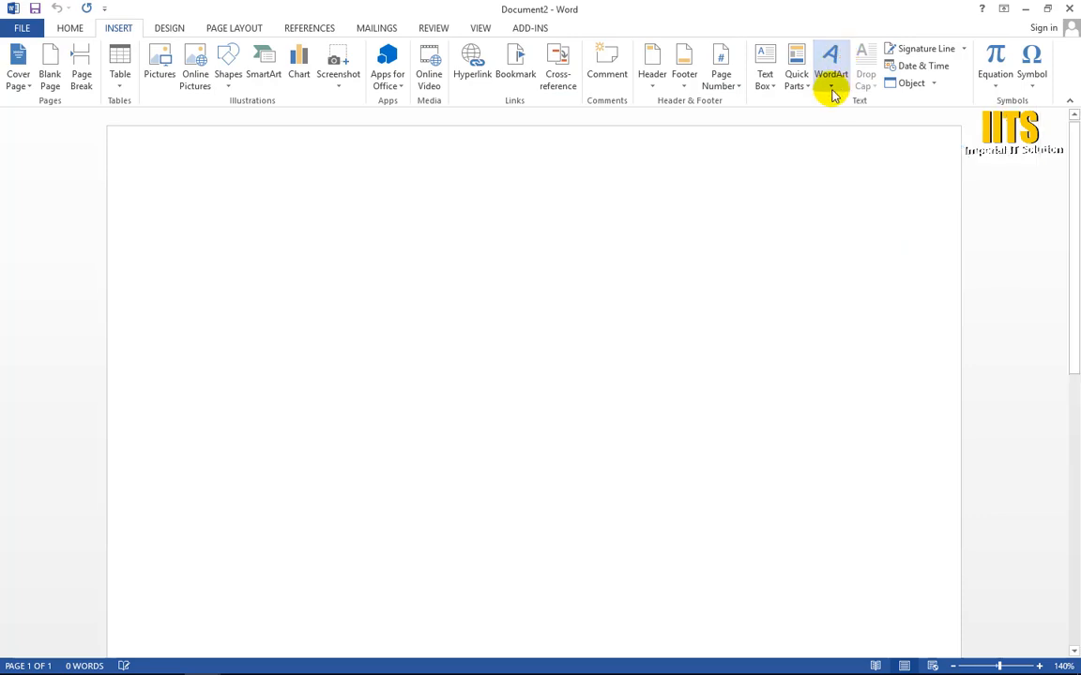
pyautogui.click(832, 92)
pyautogui.hotkey('alt', 'Tab')
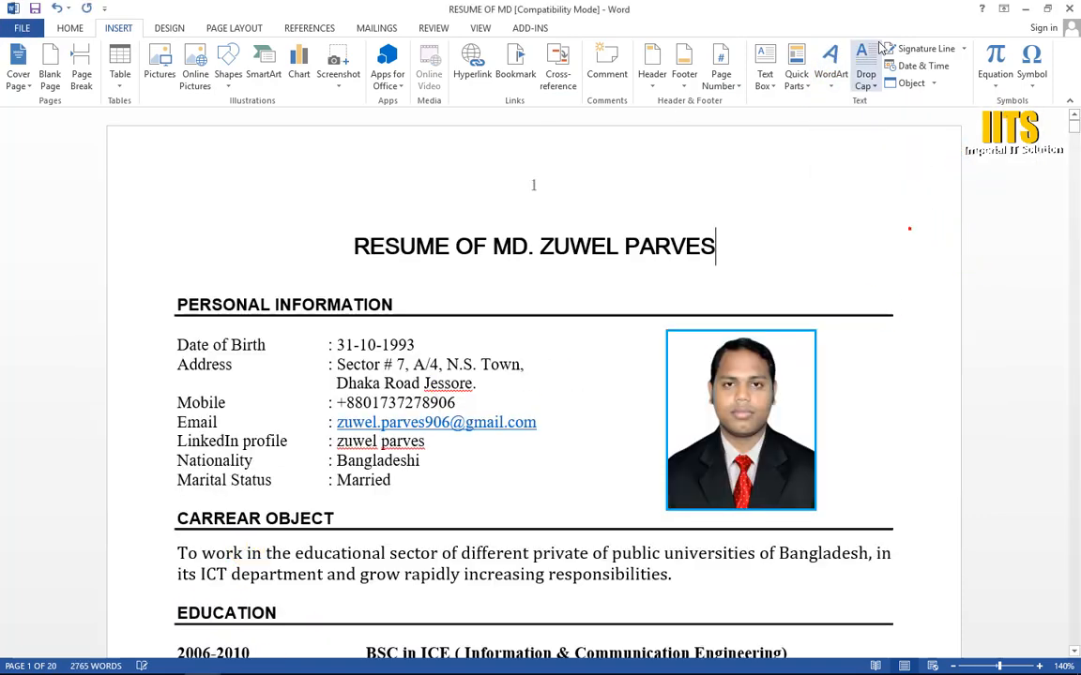
# Step: Insert the WordArt text "Imperial IT" after the resume title, using the light blue wavy style with a dark blue shadow
pyautogui.click(831, 88)
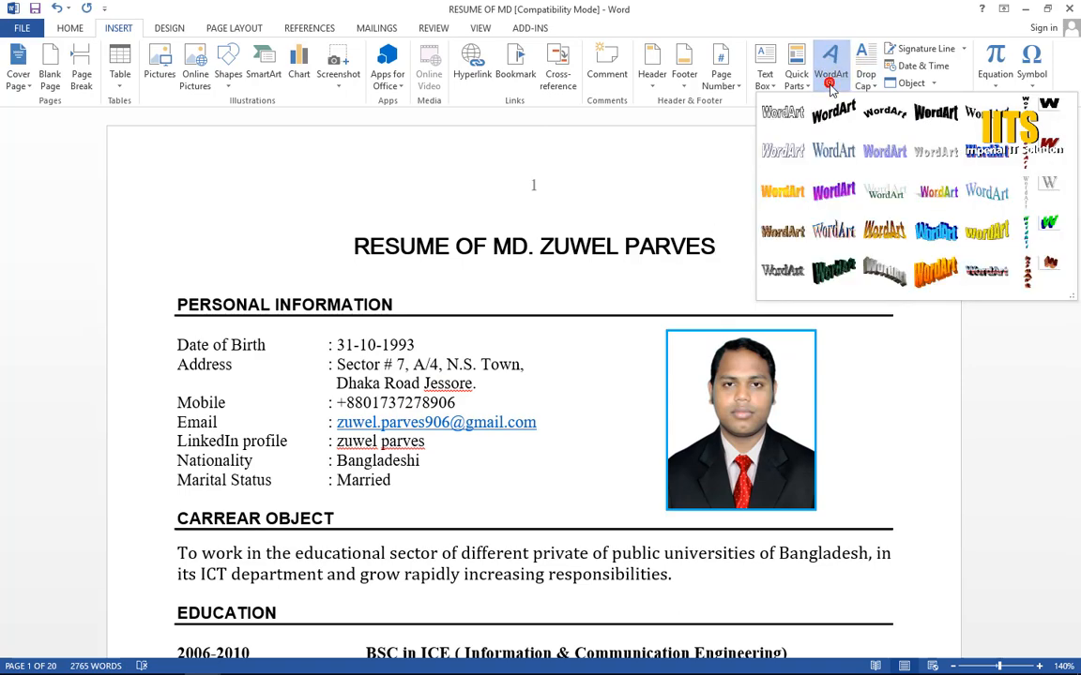
pyautogui.click(935, 233)
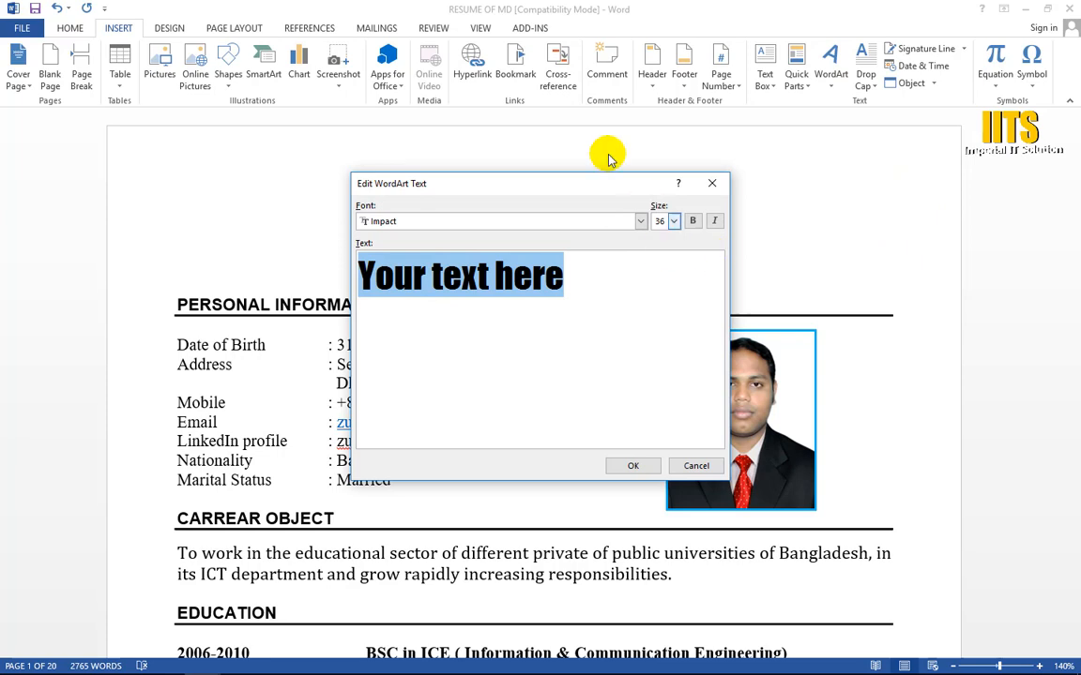
pyautogui.moveTo(525, 183); pyautogui.dragTo(379, 136)
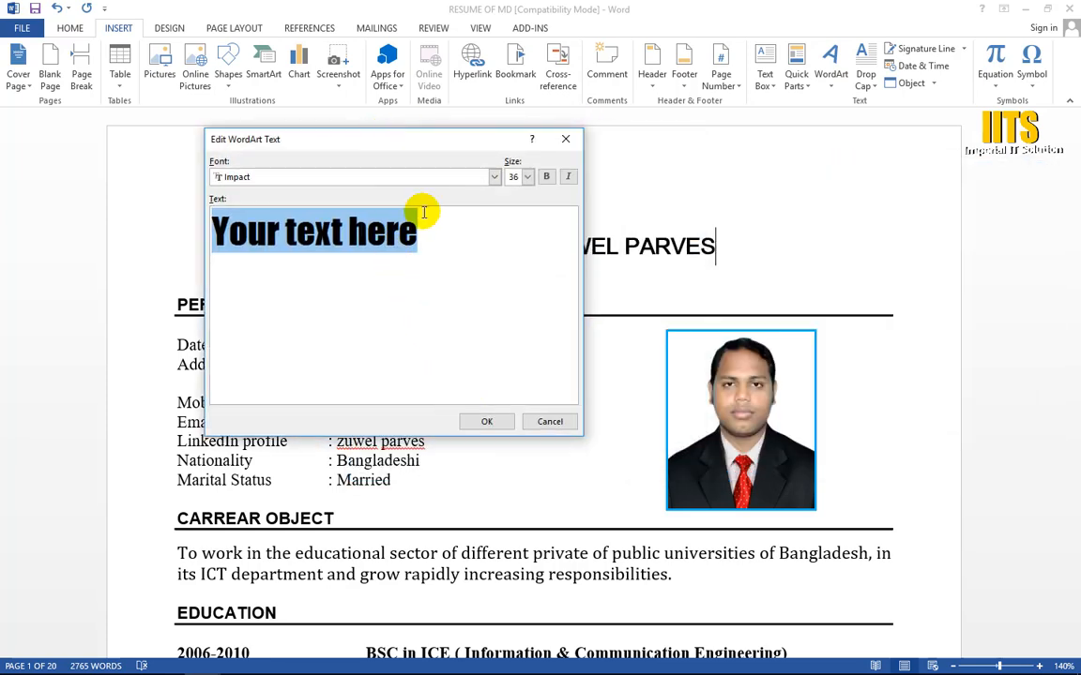
pyautogui.write('Imperial IT')
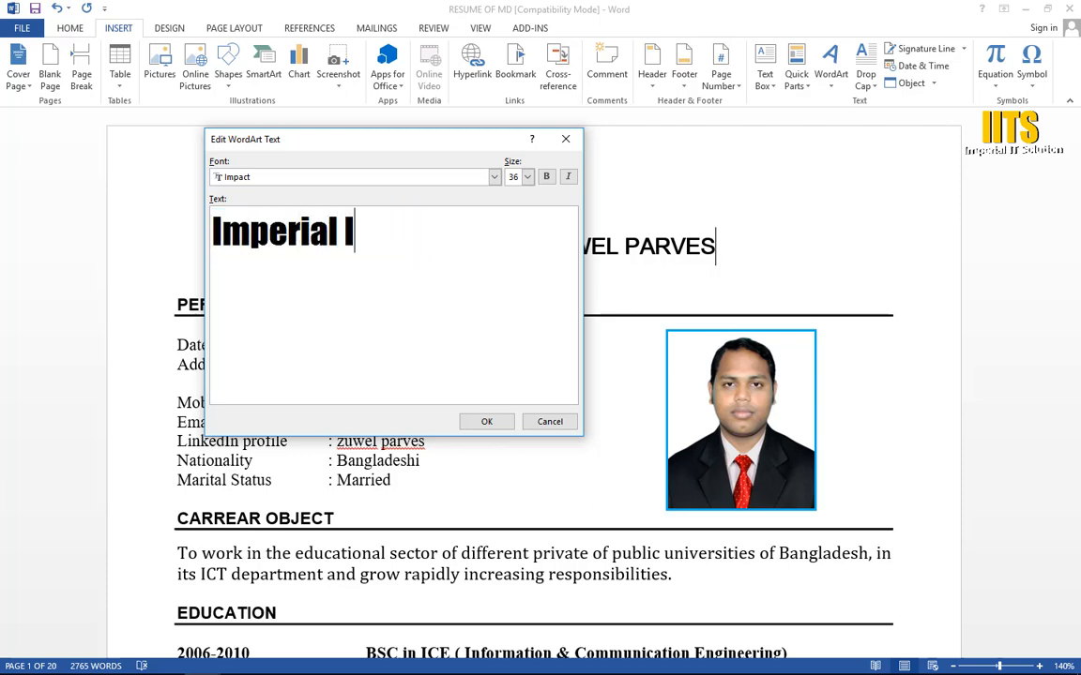
pyautogui.click(485, 421)
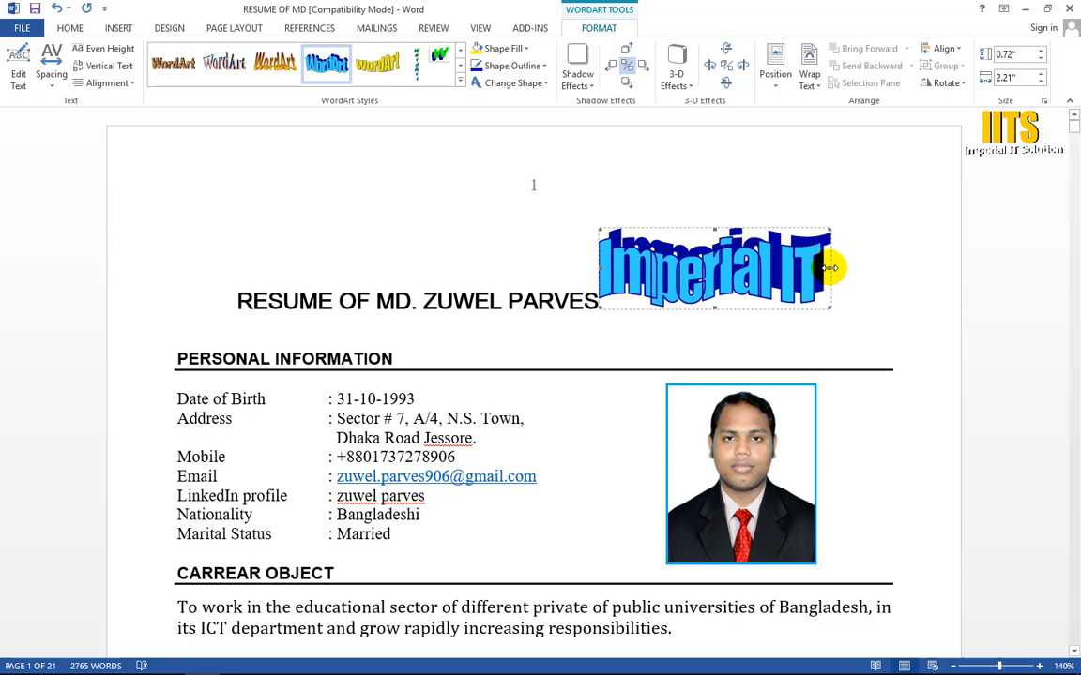
# Step: Set the "Imperial IT" WordArt's text wrapping to Behind Text and move it above the resume title, near the right margin
pyautogui.moveTo(877, 270); pyautogui.dragTo(879, 271)
pyautogui.moveTo(791, 254); pyautogui.dragTo(668, 128)
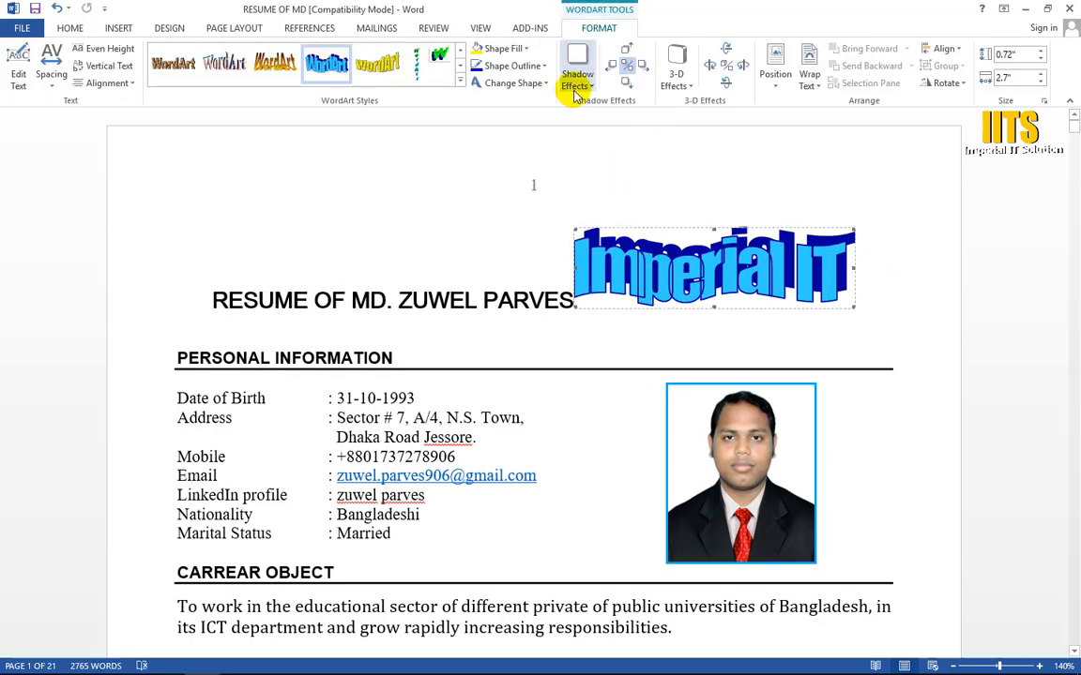
pyautogui.click(808, 75)
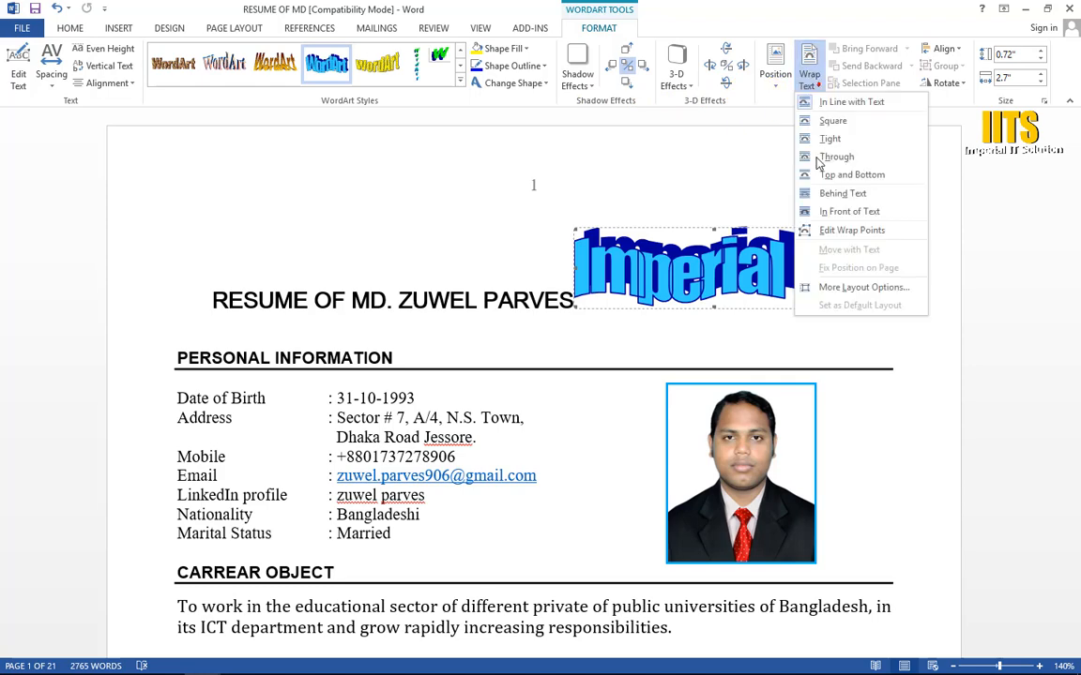
pyautogui.click(841, 193)
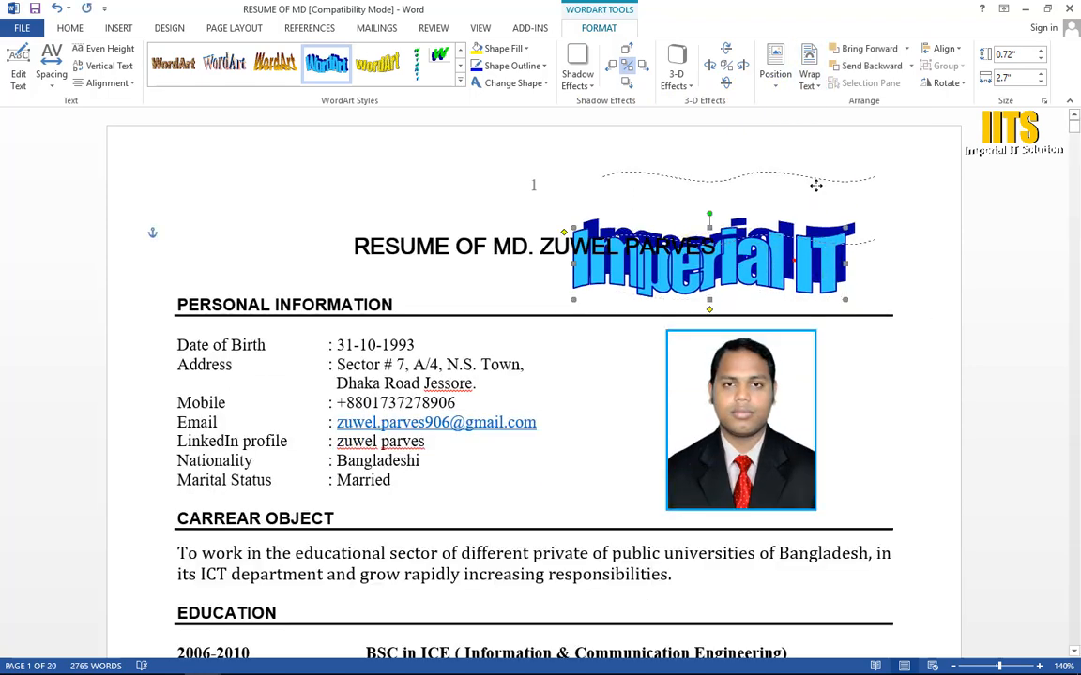
pyautogui.moveTo(815, 185); pyautogui.dragTo(841, 189)
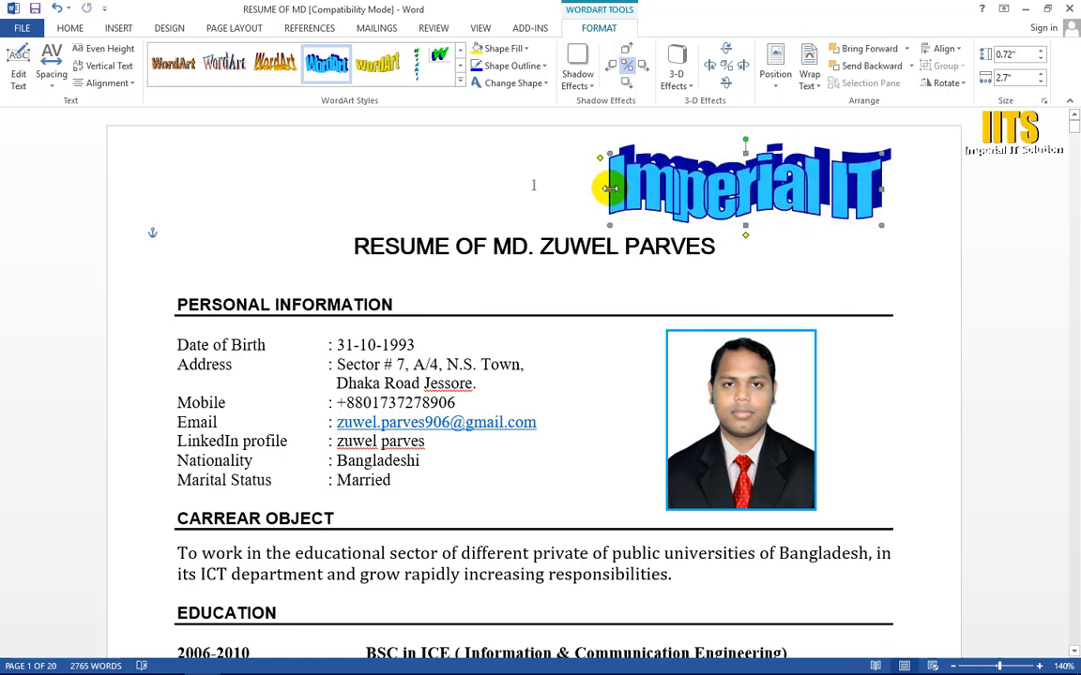
# Step: Widen the "Imperial IT" WordArt to about 3.57" and apply the perspective effect 3-D Style 5
pyautogui.moveTo(608, 188); pyautogui.dragTo(520, 187)
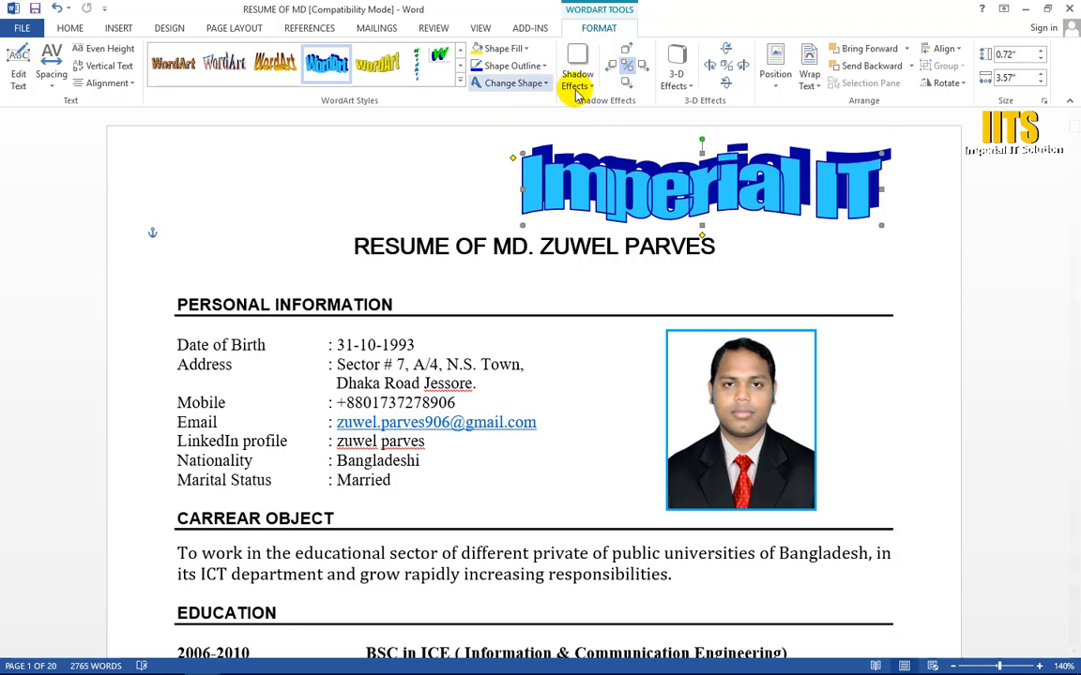
pyautogui.click(677, 77)
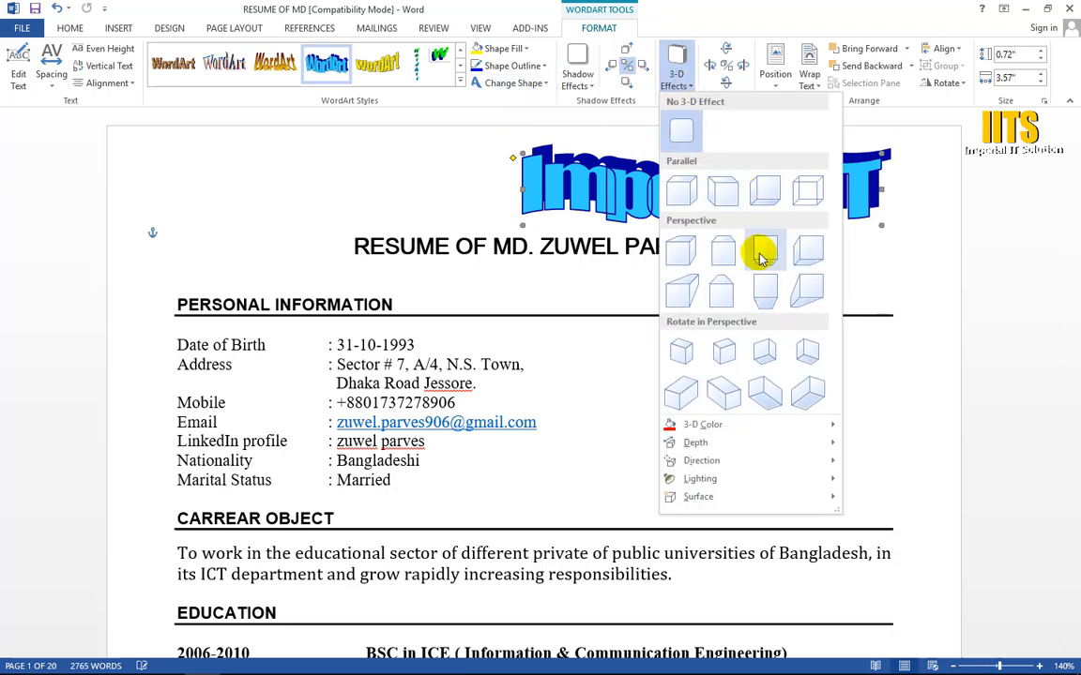
pyautogui.click(682, 269)
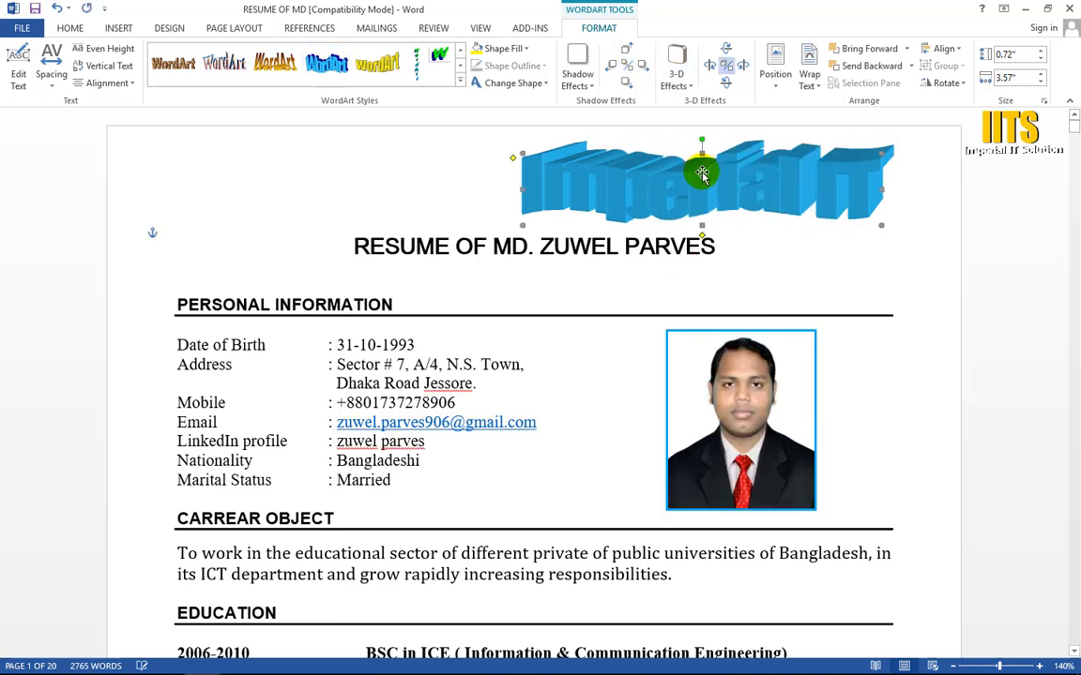
# Step: Cut the "Imperial IT" WordArt, paste it into a new blank document and move it fully inside the page
pyautogui.press('Delete')
pyautogui.hotkey('ctrl', 'n')
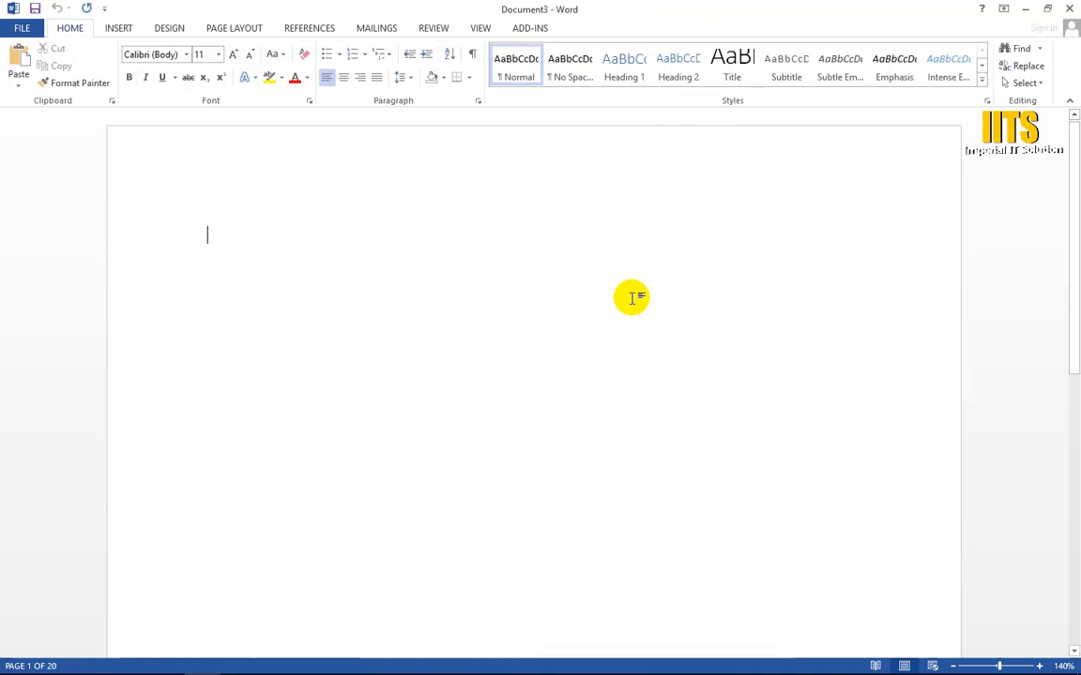
pyautogui.hotkey('ctrl', 'v')
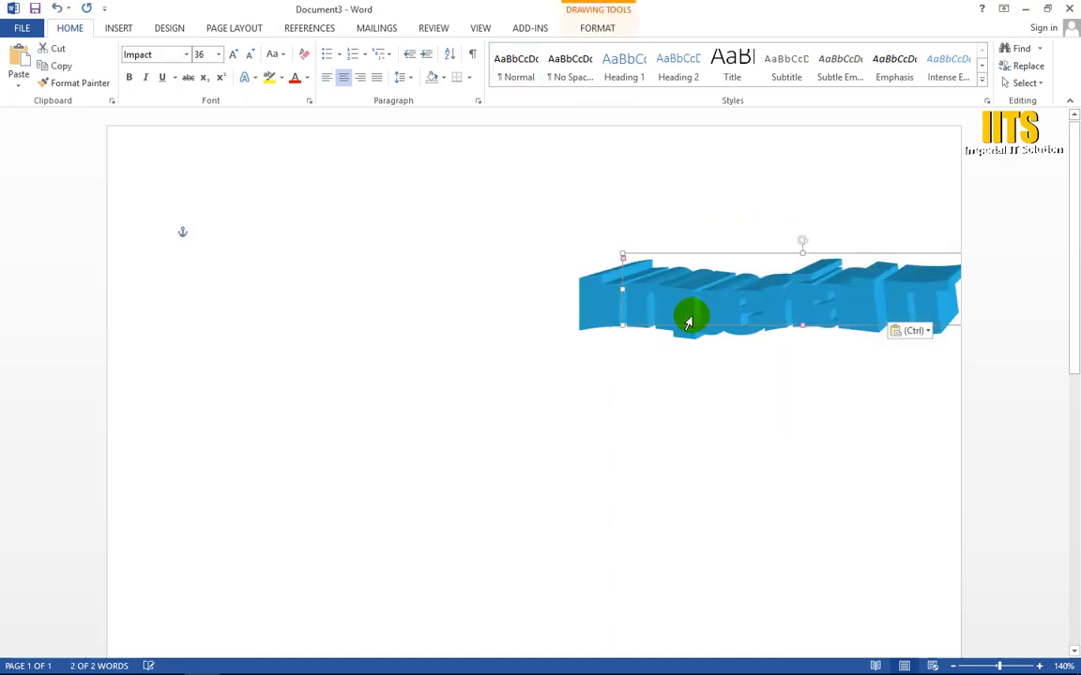
pyautogui.moveTo(791, 308); pyautogui.dragTo(581, 308)
pyautogui.click(772, 302)
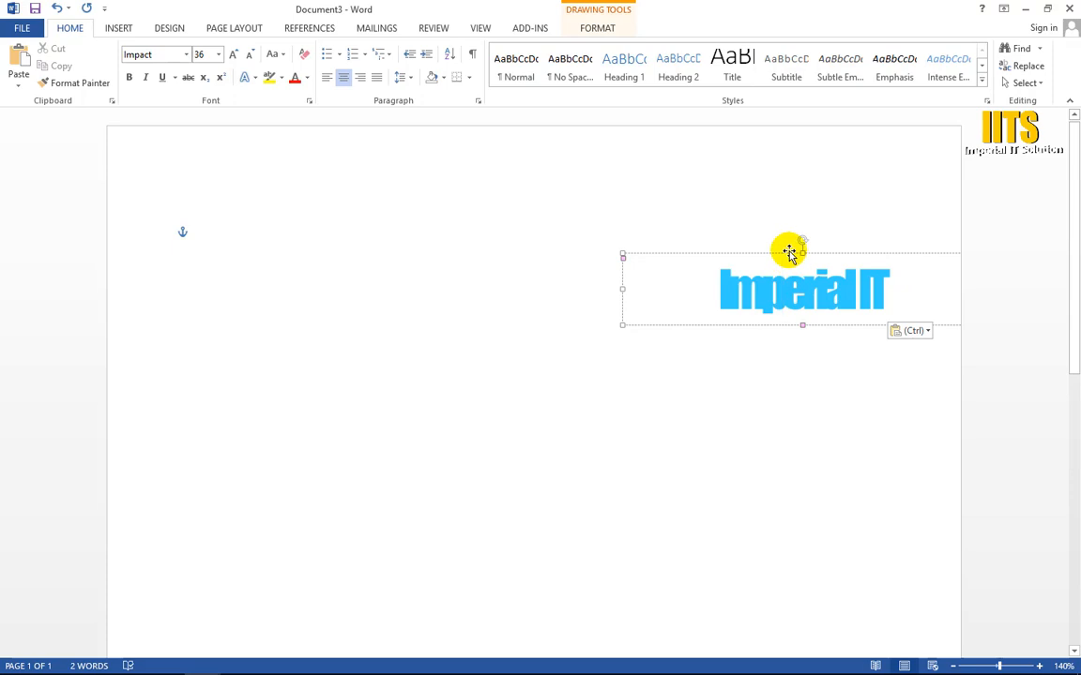
pyautogui.moveTo(789, 252); pyautogui.dragTo(428, 296)
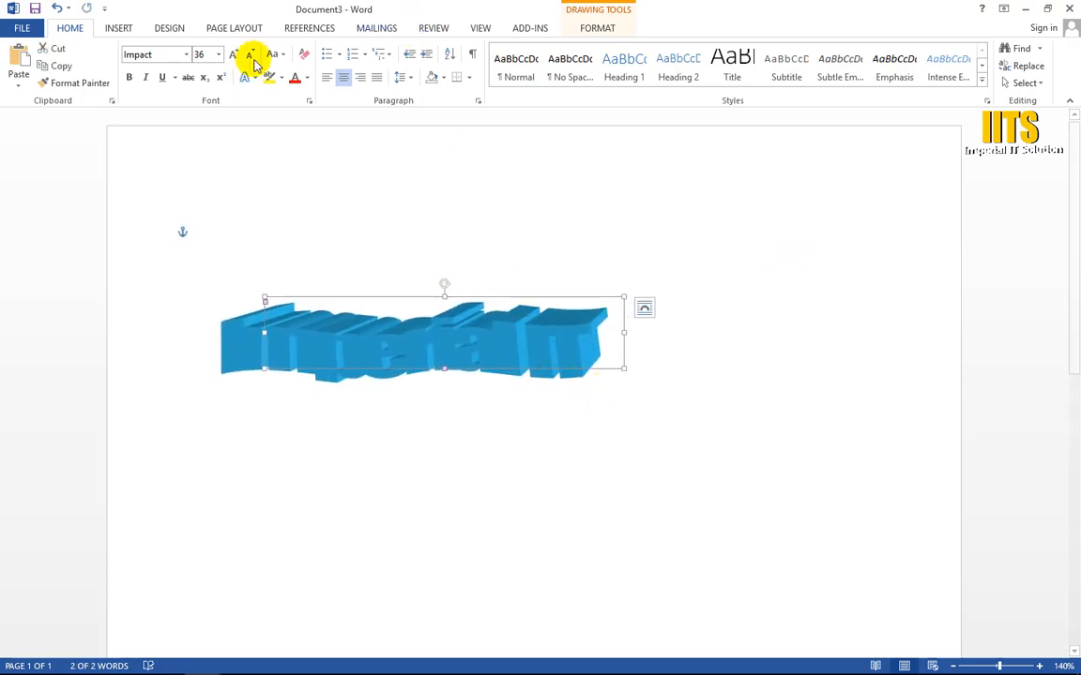
pyautogui.click(605, 27)
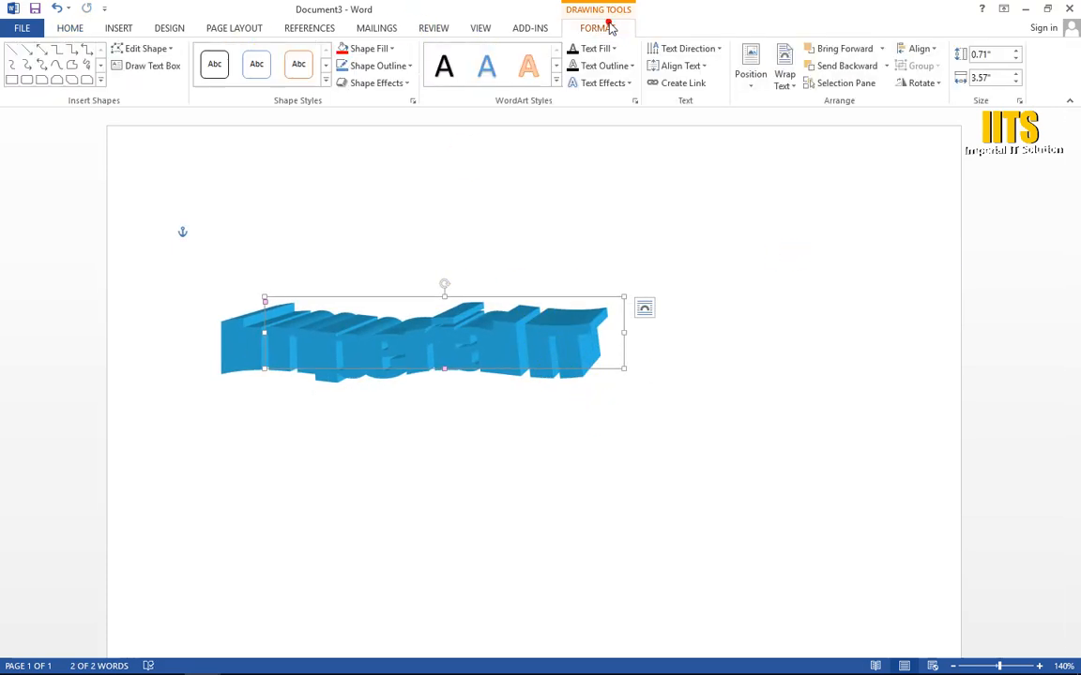
pyautogui.click(530, 321)
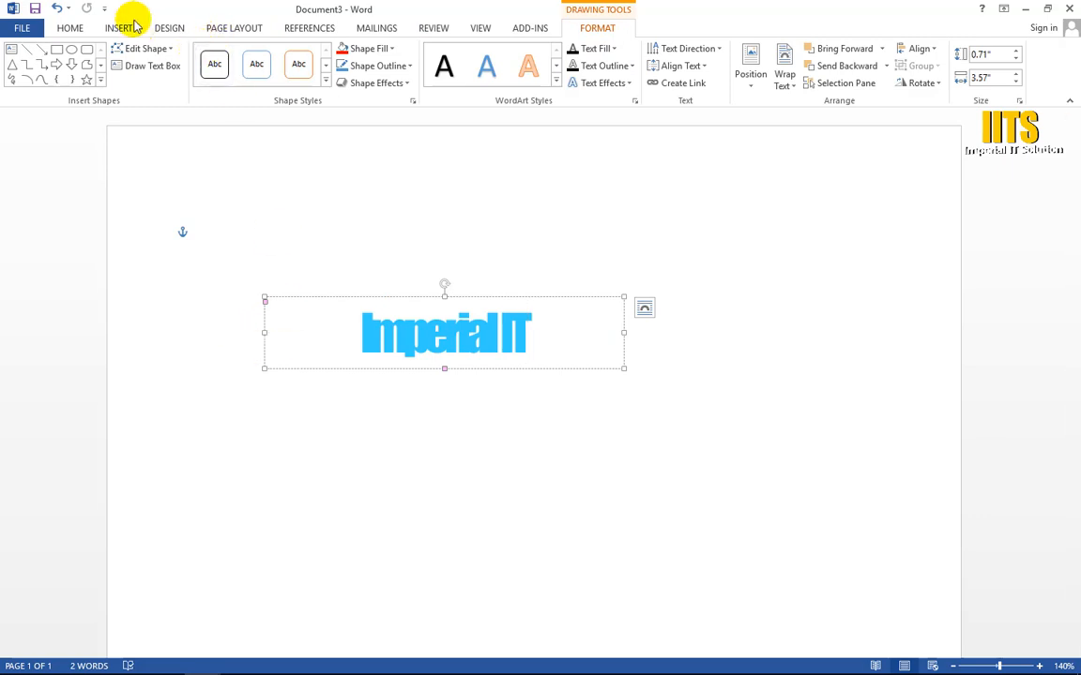
pyautogui.click(497, 322)
pyautogui.click(712, 379)
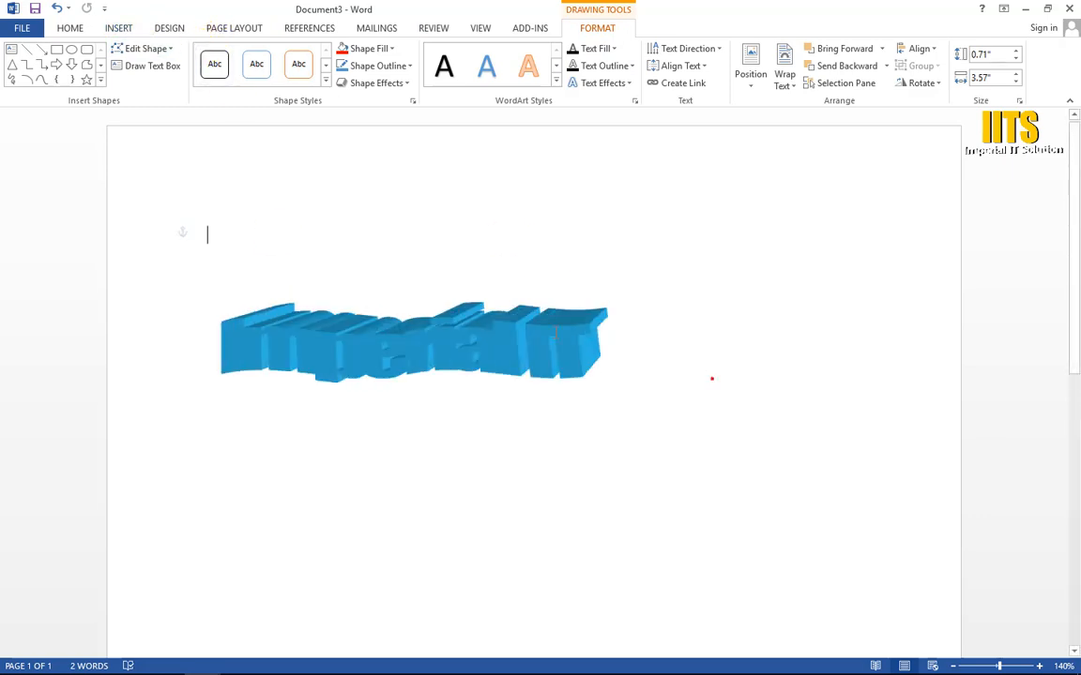
pyautogui.click(509, 320)
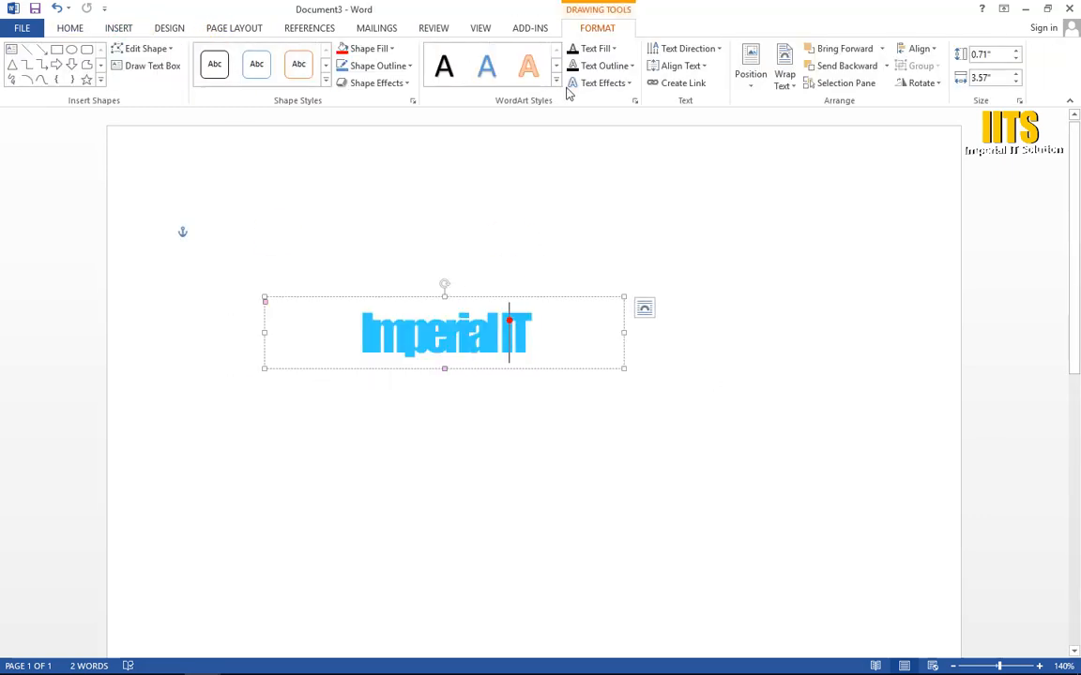
# Step: Insert a WordArt in the first style of the third row, keeping its placeholder text, and move it above "Imperial IT"
pyautogui.click(120, 28)
pyautogui.click(831, 73)
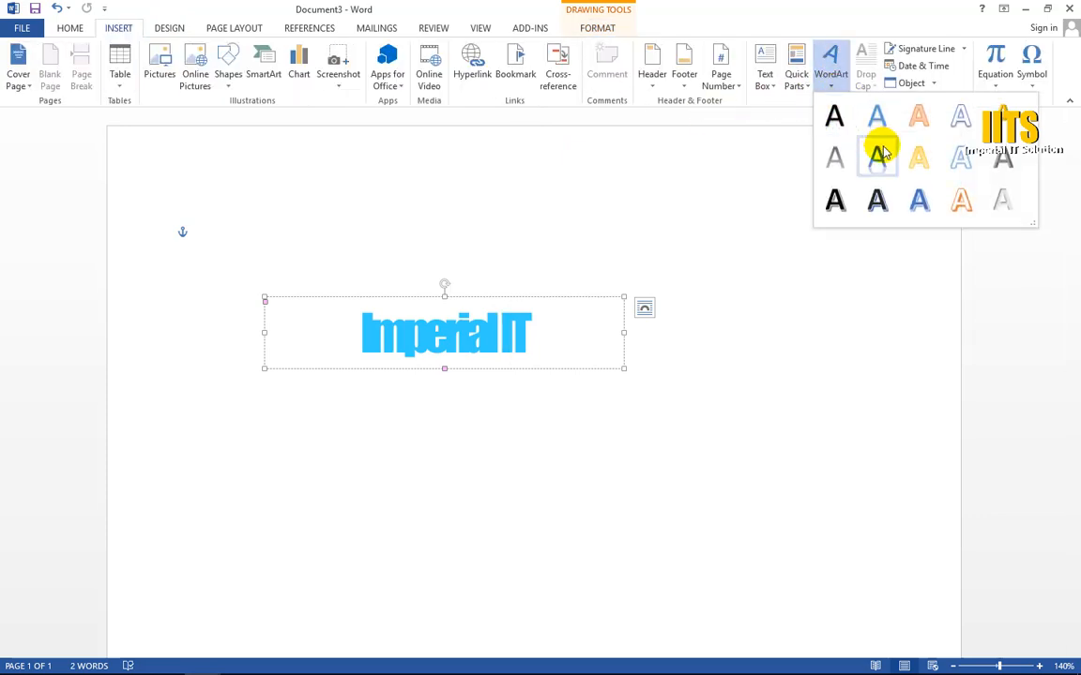
pyautogui.click(834, 200)
pyautogui.click(810, 299)
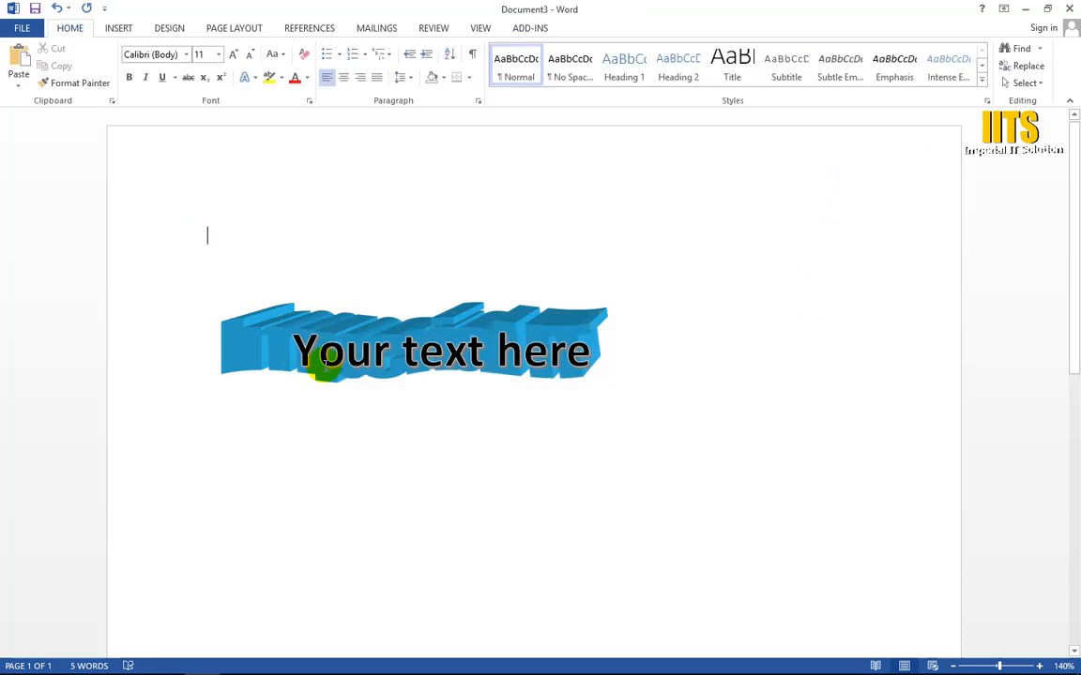
pyautogui.click(323, 361)
pyautogui.moveTo(381, 317); pyautogui.dragTo(468, 175)
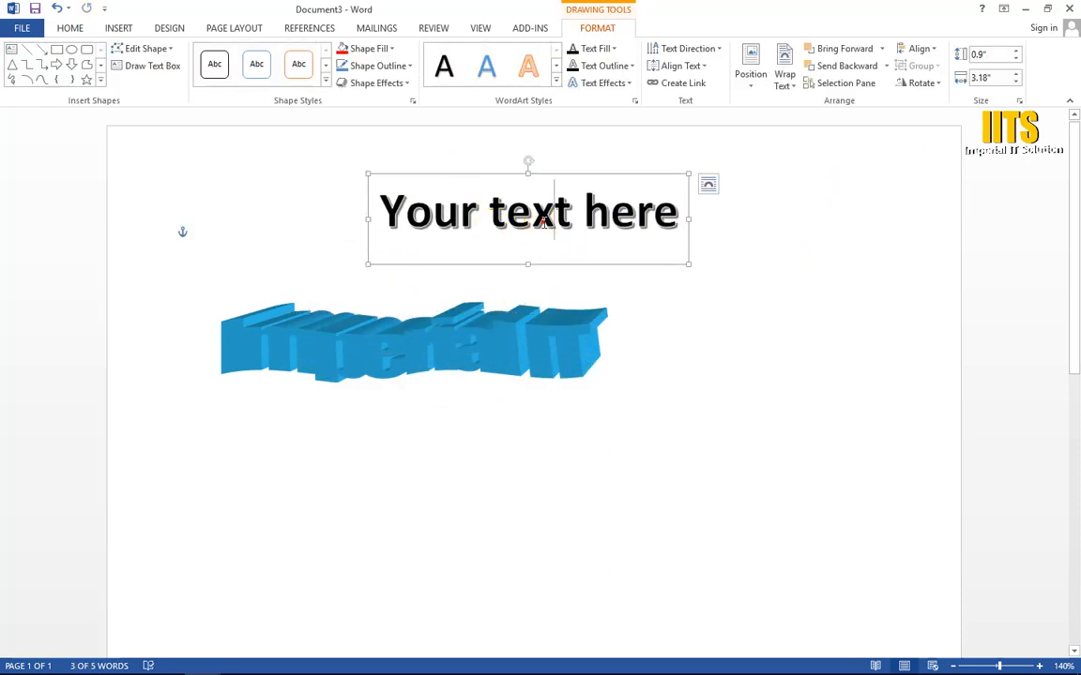
# Step: Delete the "Imperial IT" WordArt from the new document
pyautogui.click(547, 347)
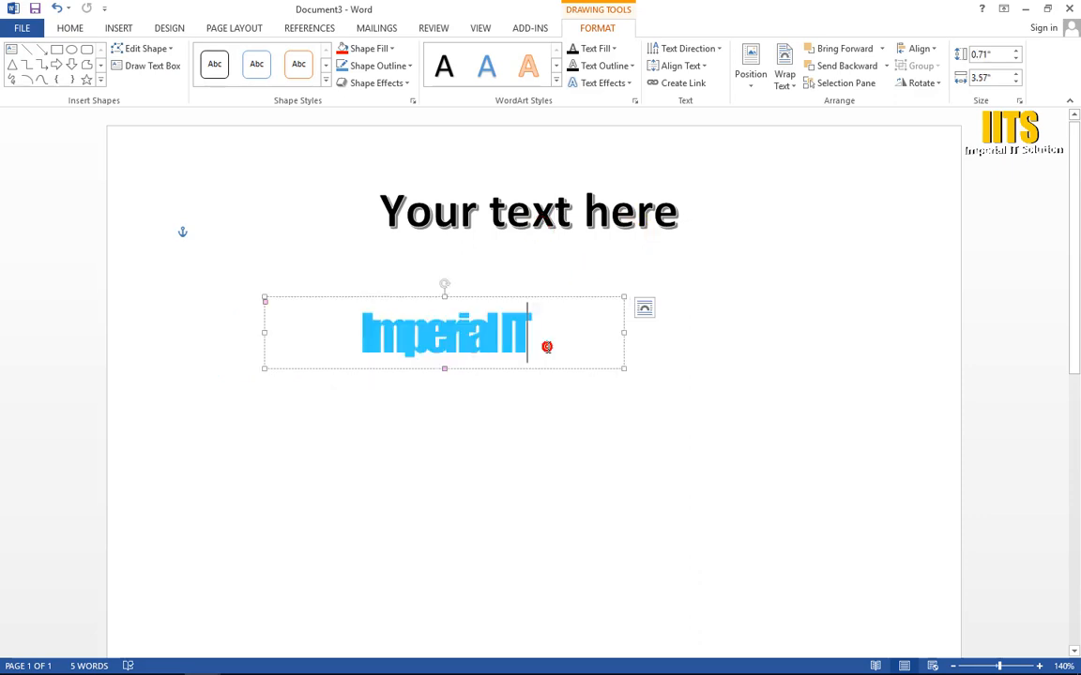
pyautogui.click(540, 294)
pyautogui.click(548, 317)
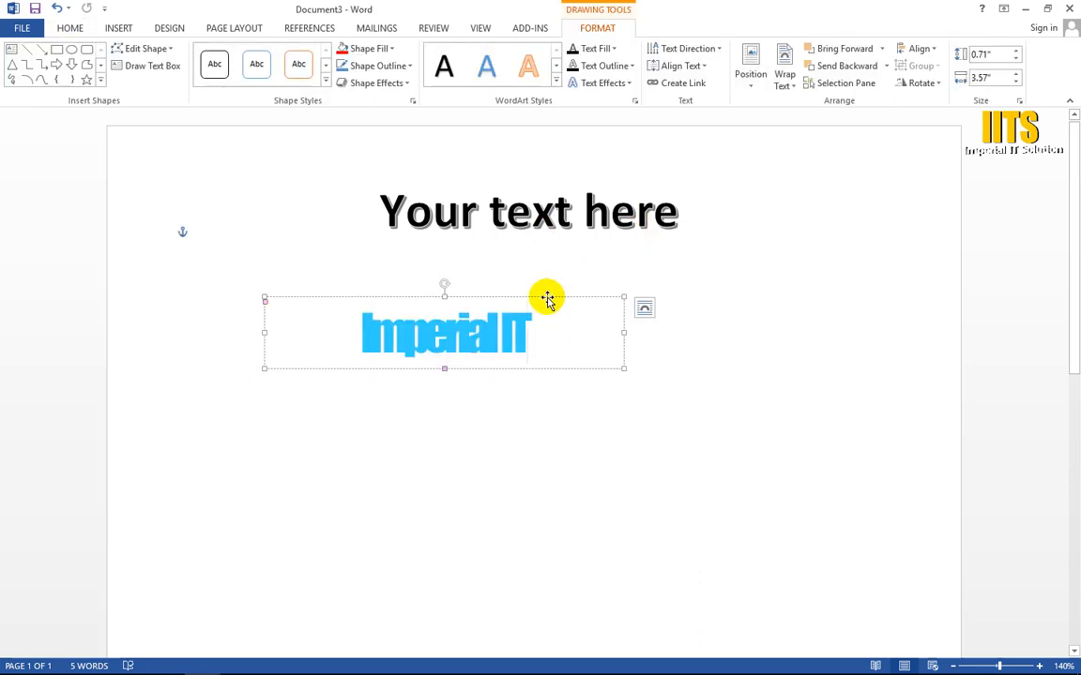
pyautogui.click(547, 298)
pyautogui.press('Delete')
# Step: Move the "Your text here" WordArt lower on the page and apply the black style with a blue hard shadow
pyautogui.click(553, 212)
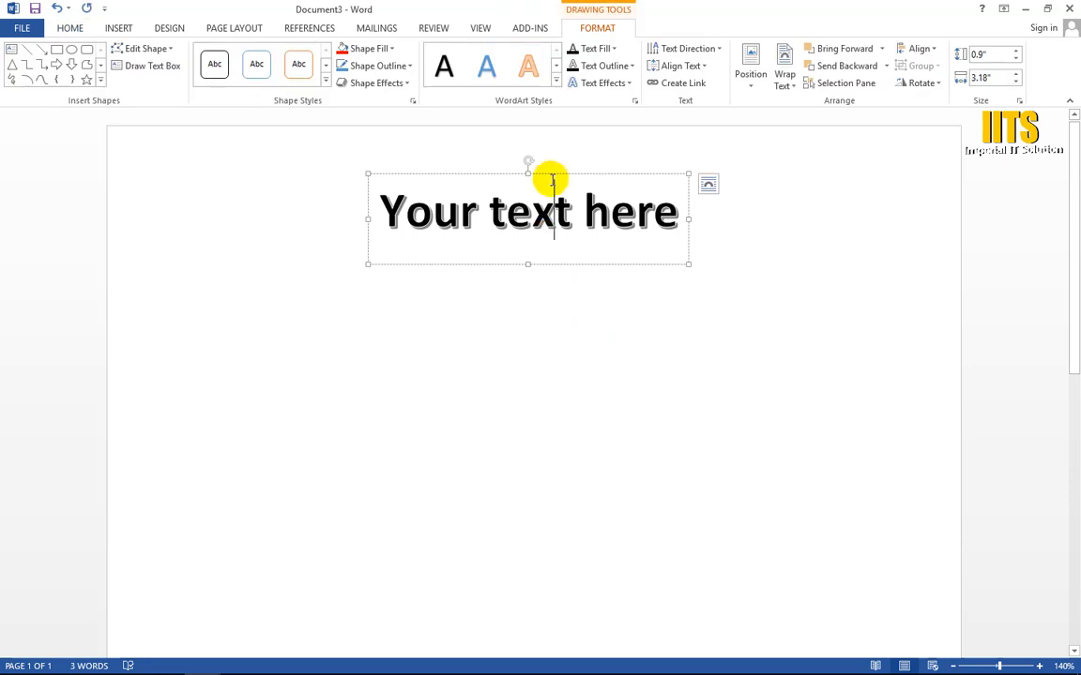
pyautogui.moveTo(550, 172); pyautogui.dragTo(523, 248)
pyautogui.click(556, 81)
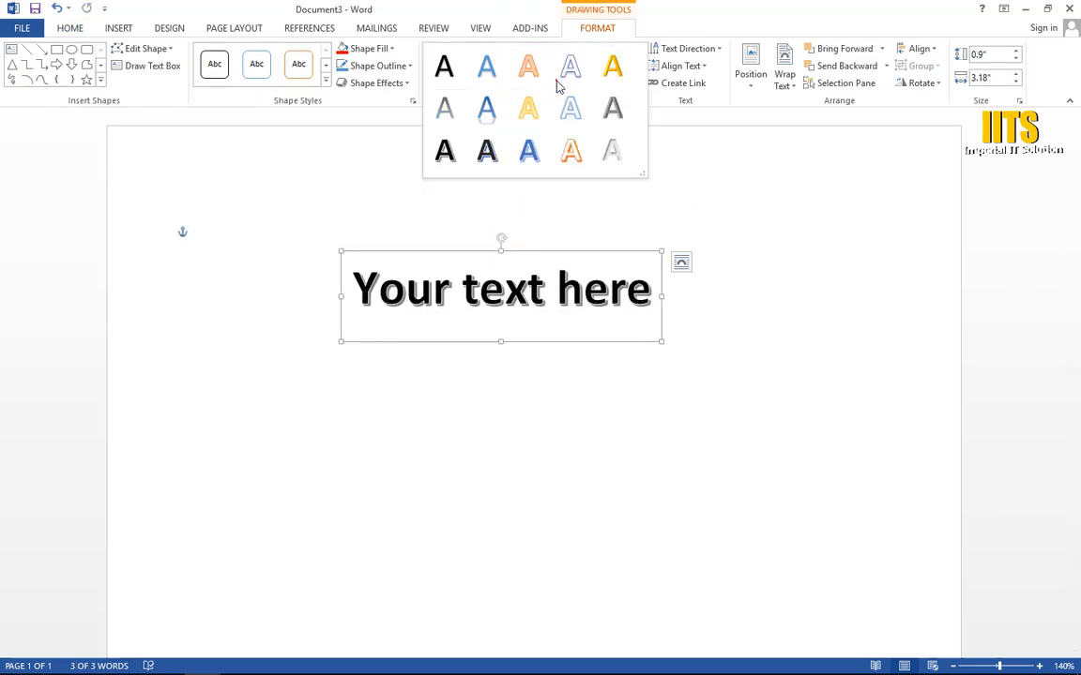
pyautogui.click(488, 150)
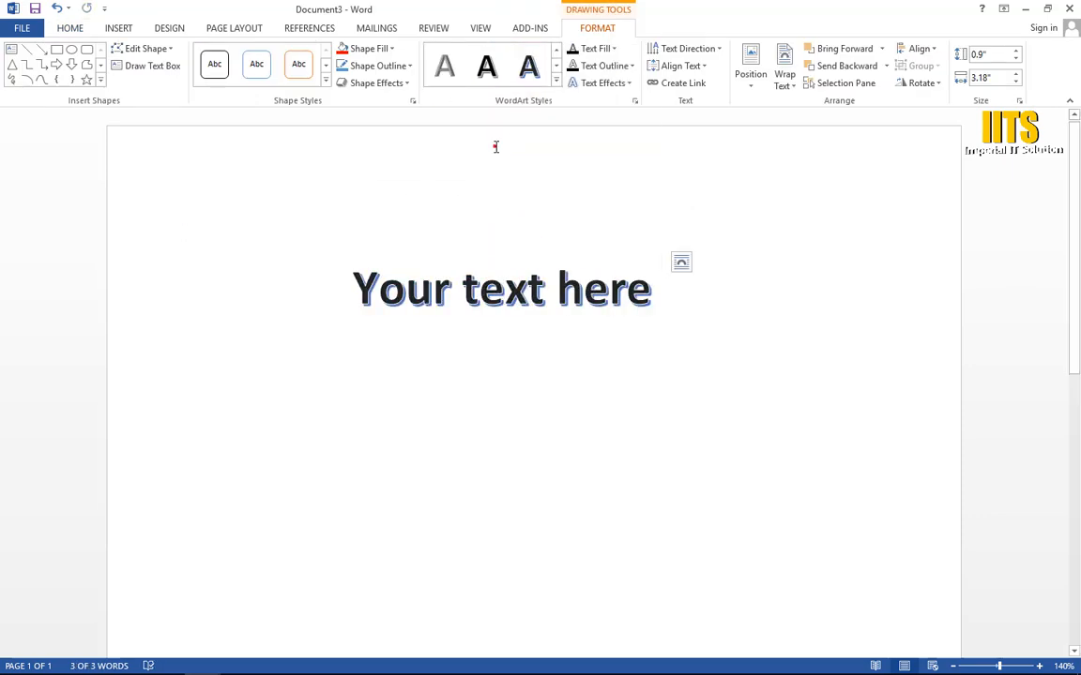
# Step: Apply the fourth 3-D rotation preset in the second Perspective row to the "Your text here" WordArt
pyautogui.click(628, 83)
pyautogui.moveTo(619, 244)
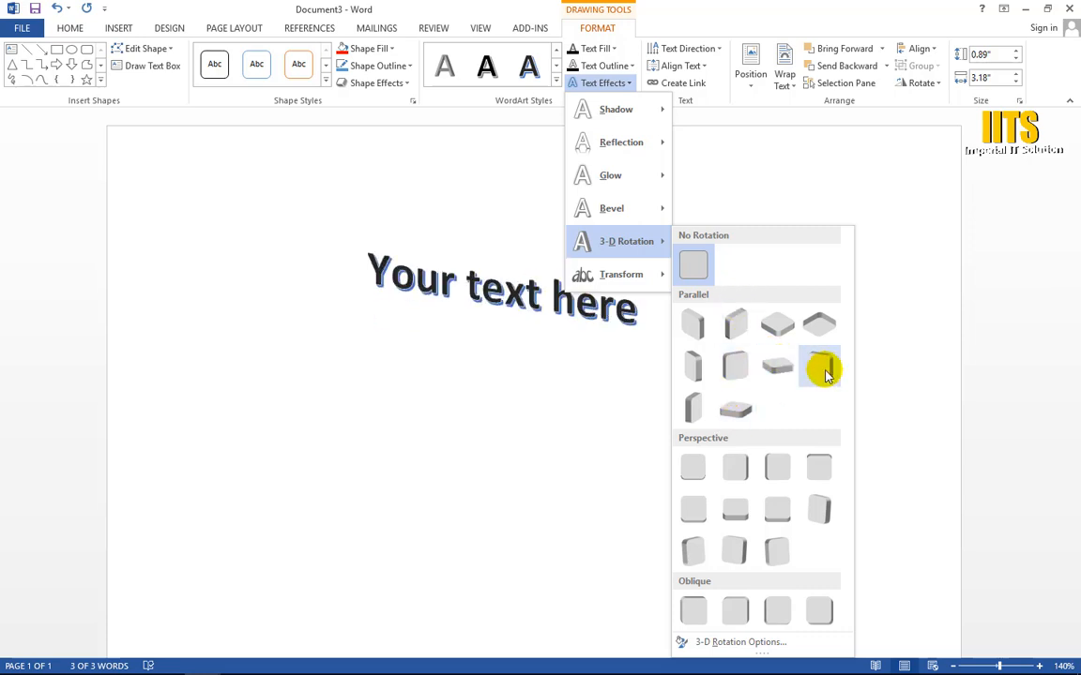
pyautogui.click(831, 519)
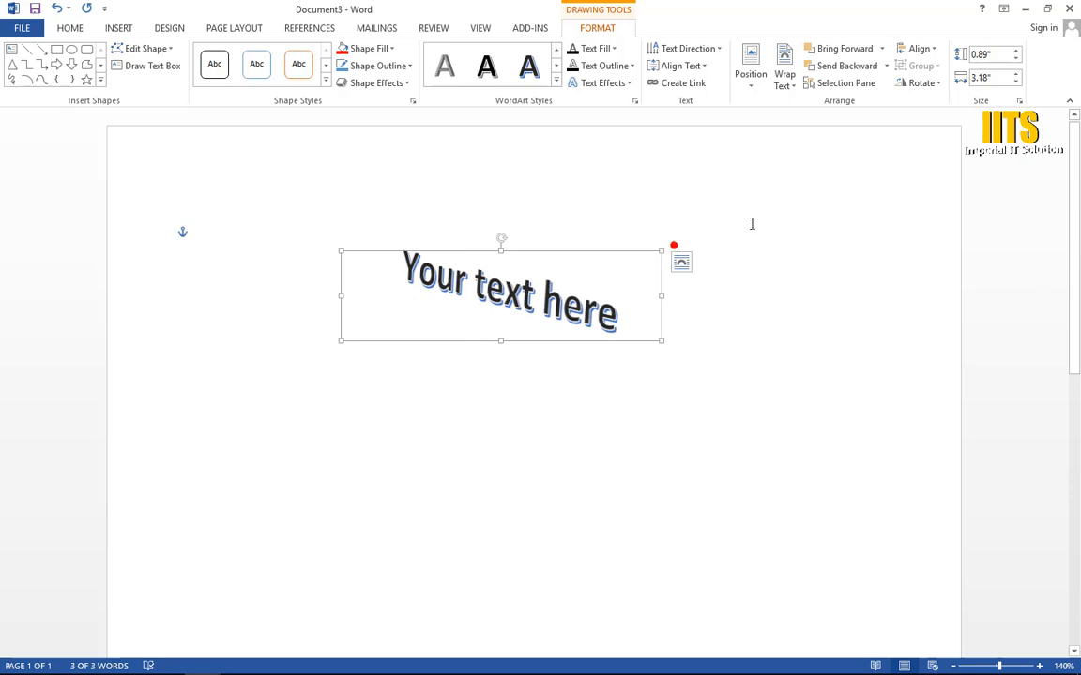
# Step: Enlarge the "Your text here" WordArt frame to about 4.27" wide and 1.2" high
pyautogui.moveTo(661, 249); pyautogui.dragTo(770, 220)
pyautogui.click(561, 314)
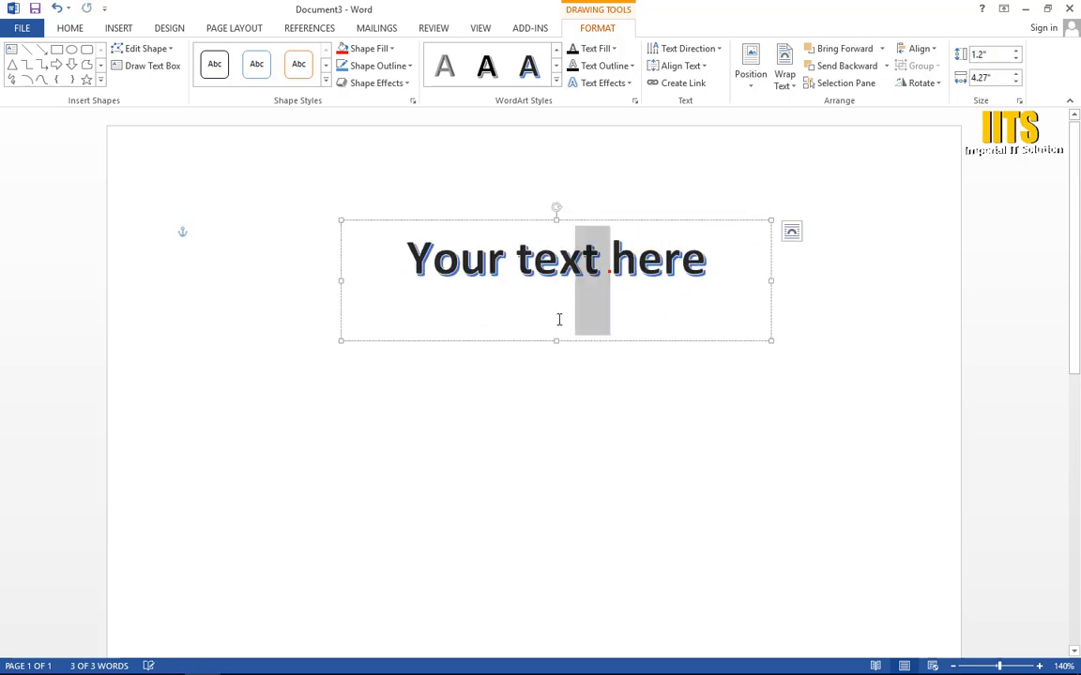
pyautogui.click(811, 323)
# Step: Set the text fill of the whole "Your text here" WordArt to the standard colour red
pyautogui.click(560, 255)
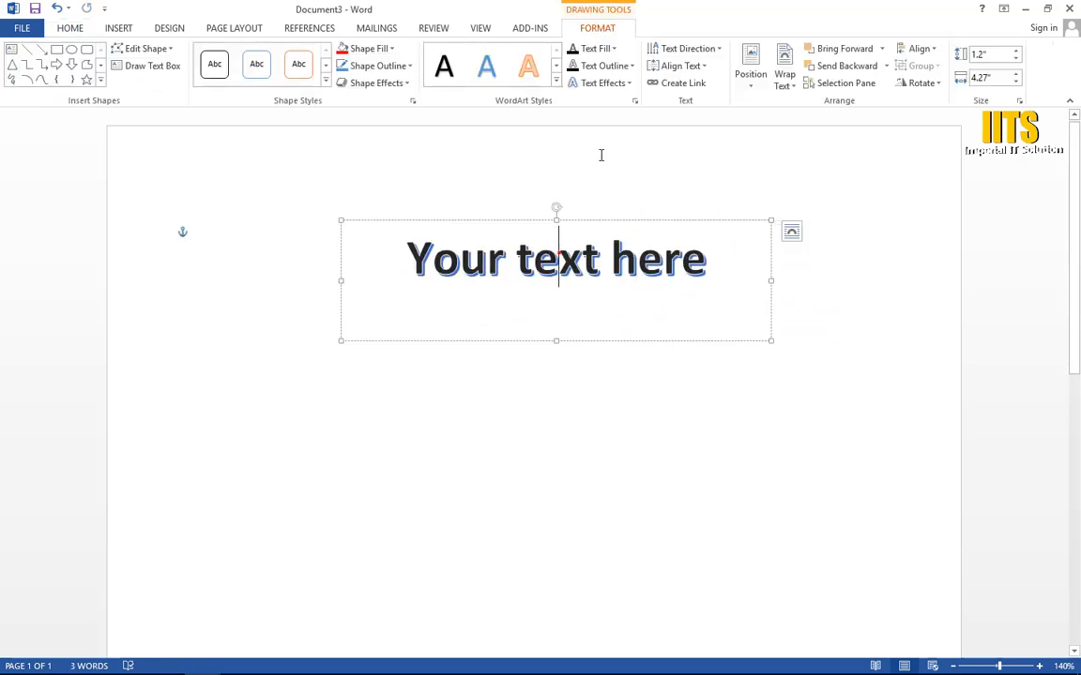
pyautogui.click(595, 221)
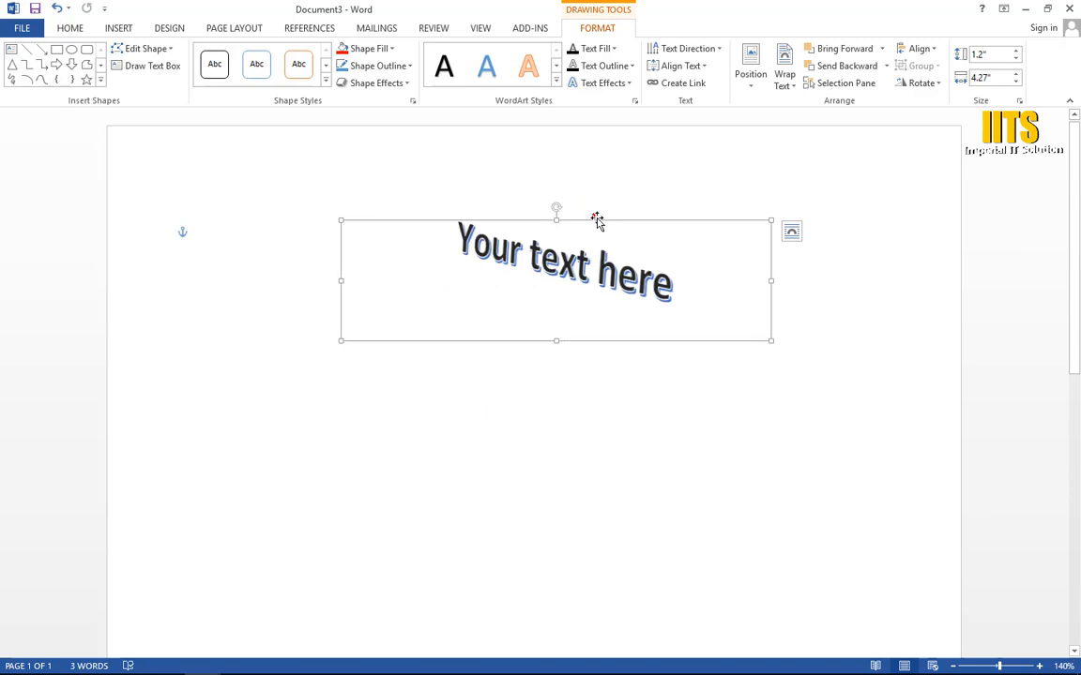
pyautogui.click(612, 51)
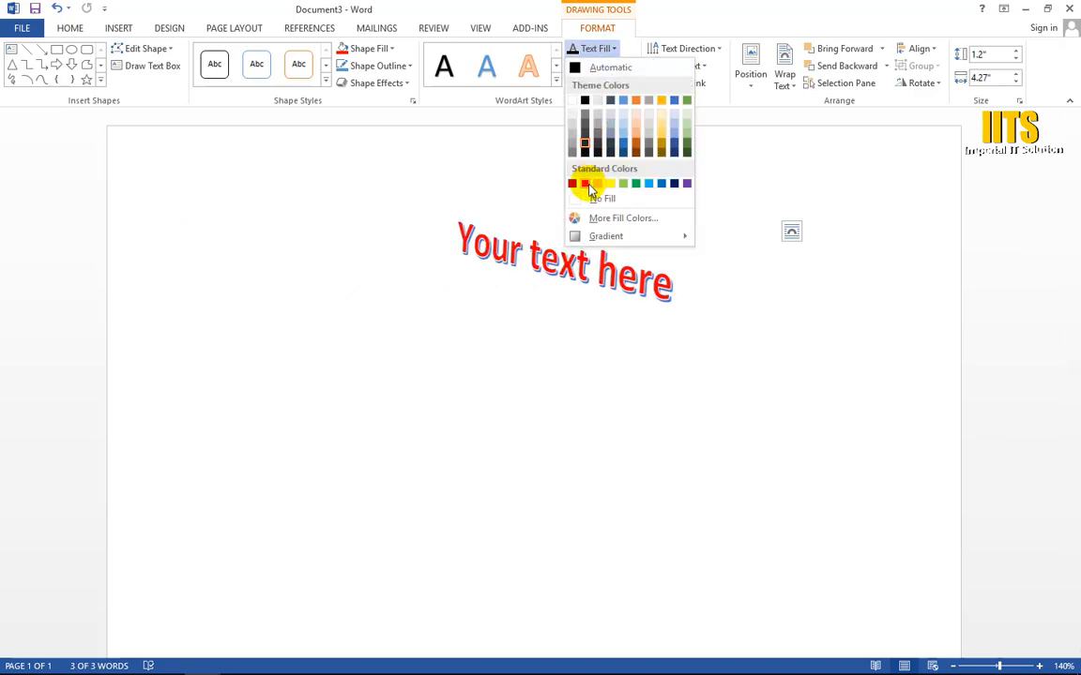
pyautogui.click(586, 184)
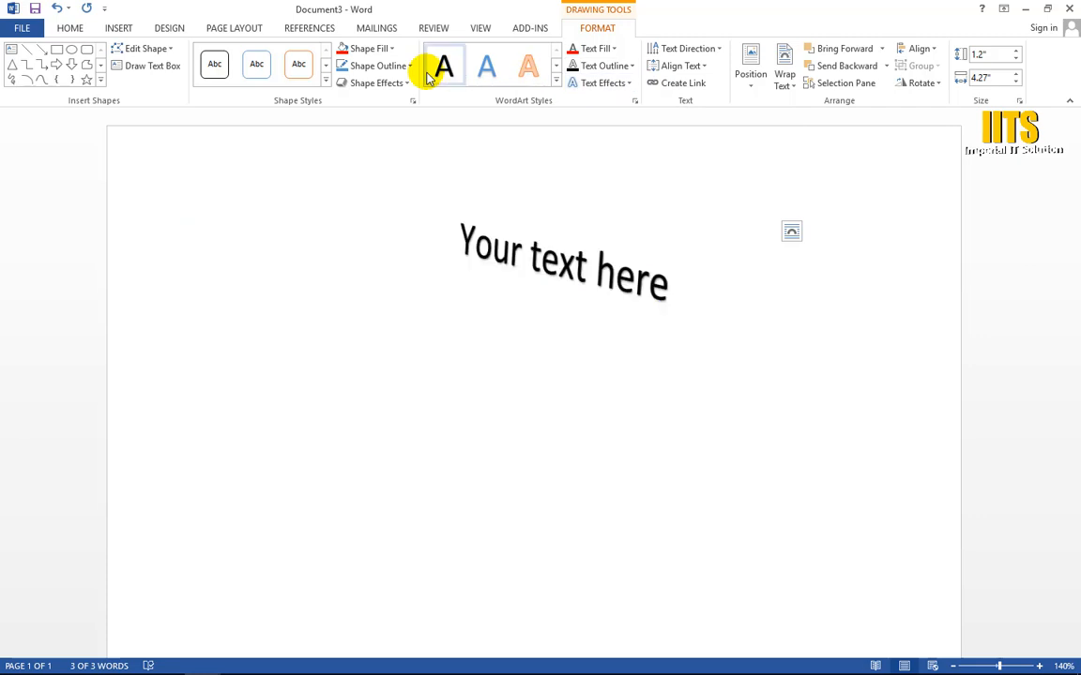
# Step: Delete the red "Your text here" WordArt from the page
pyautogui.click(117, 28)
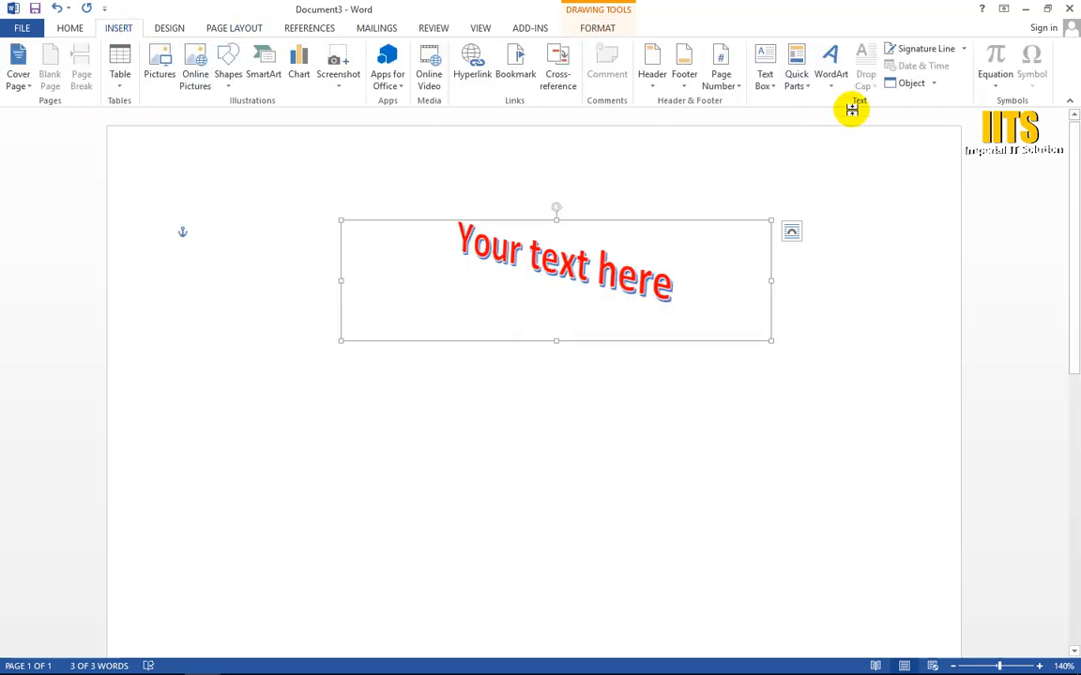
pyautogui.click(663, 310)
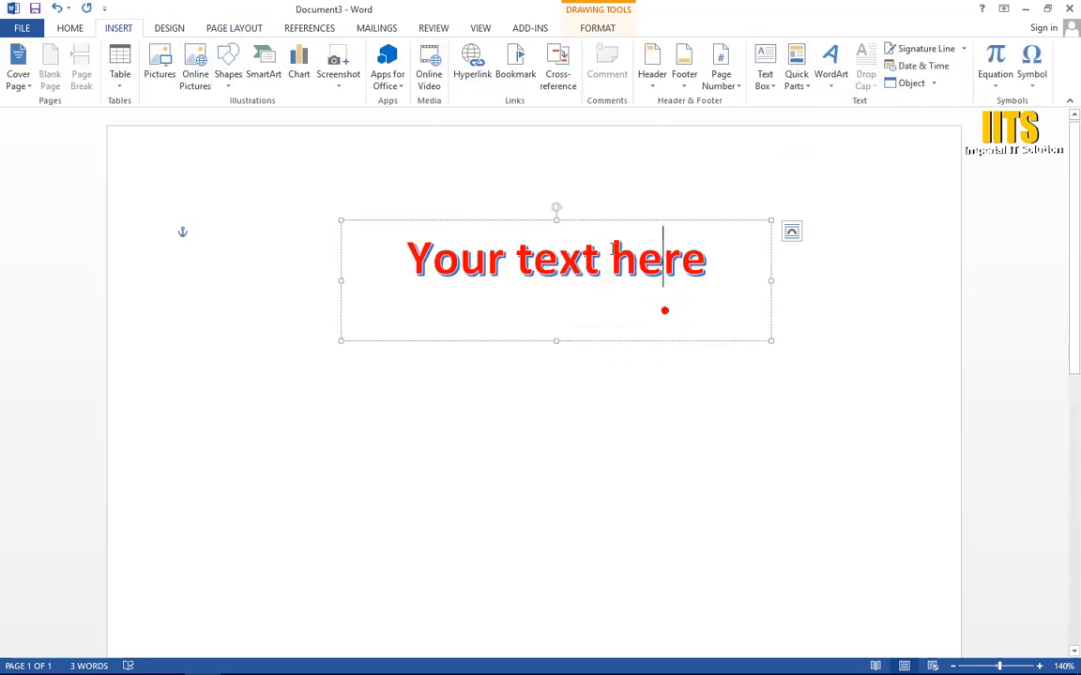
pyautogui.click(617, 222)
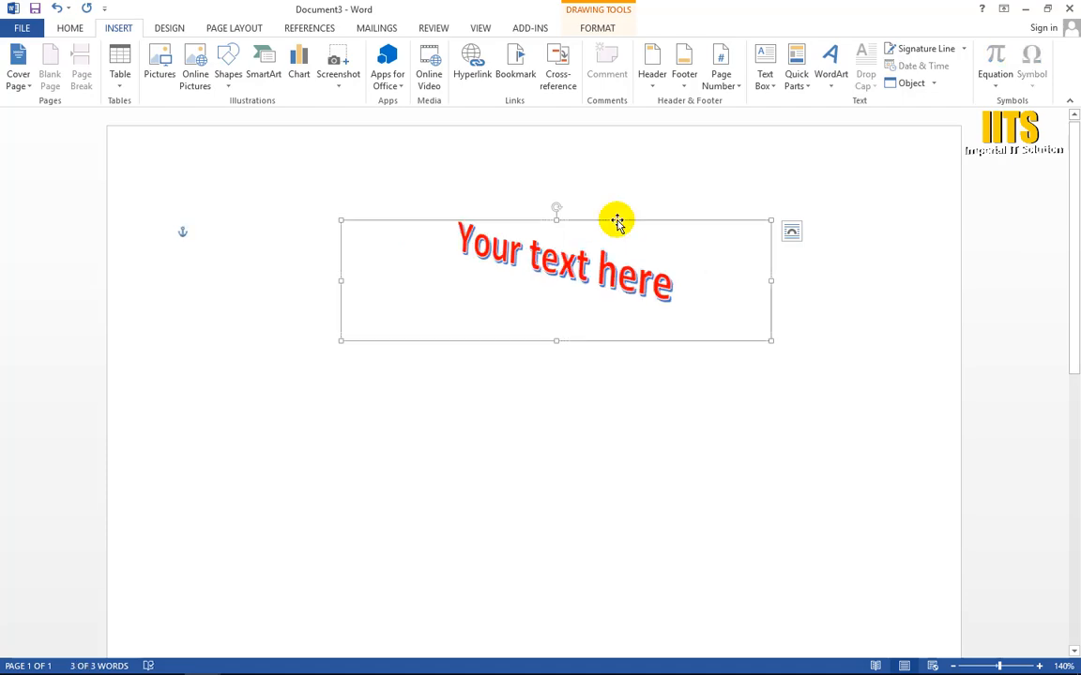
pyautogui.press('Delete')
pyautogui.scroll(-2, 218, 603)
# Step: Copy the paragraph under CARREAR OBJECT in the resume document and paste it into the empty Document3
pyautogui.hotkey('alt', 'Tab')
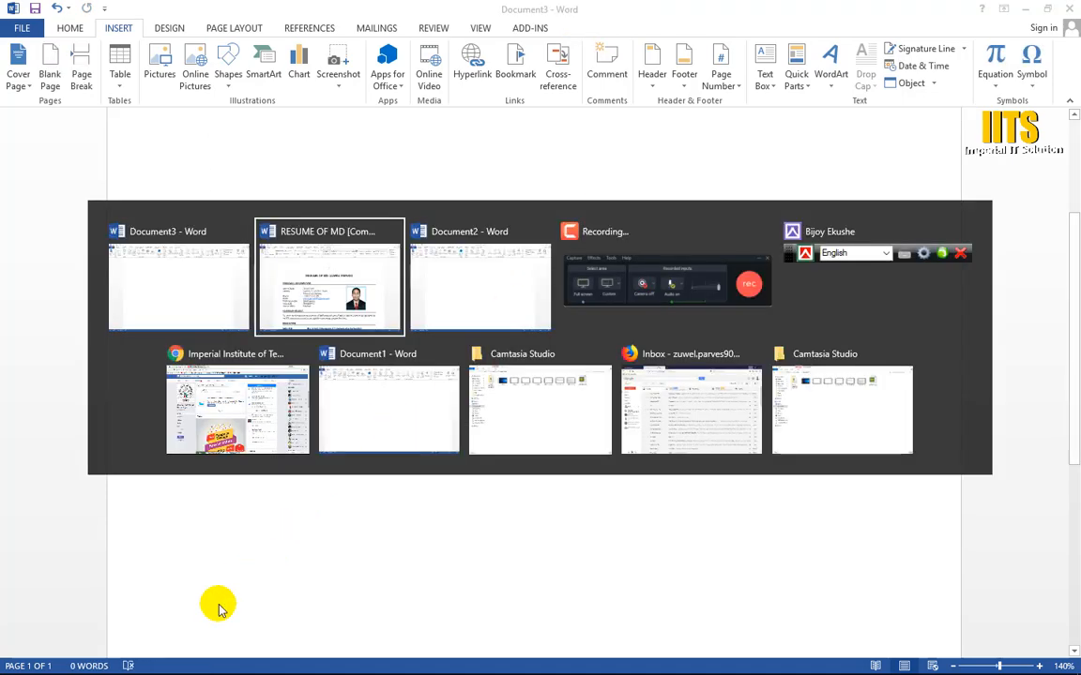
pyautogui.scroll(-5, 272, 540)
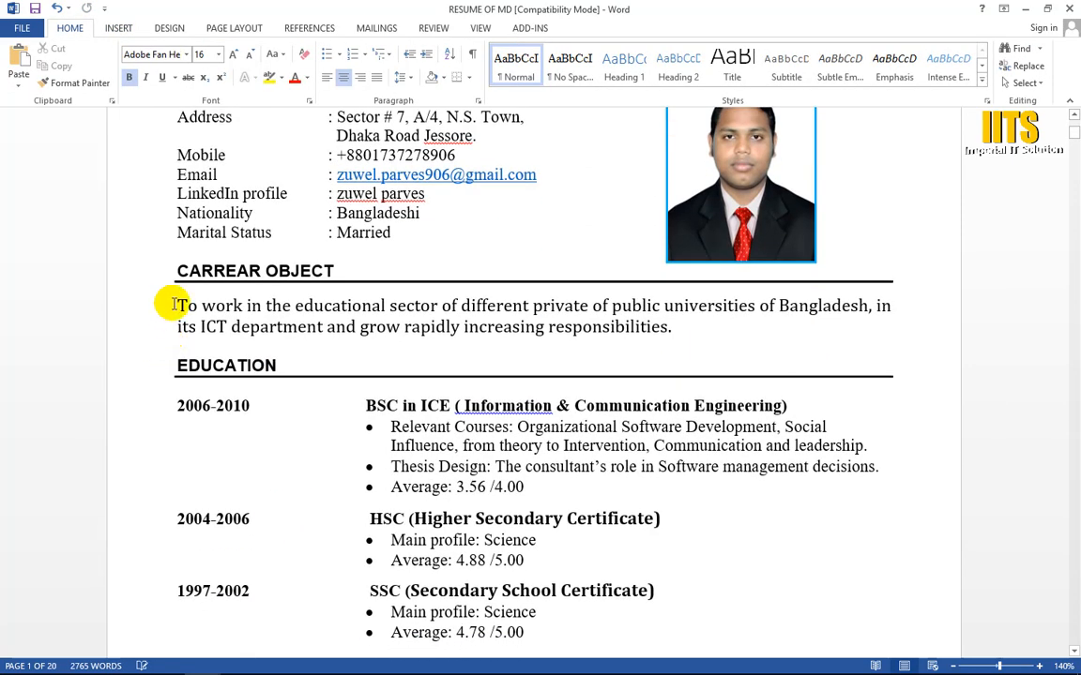
pyautogui.tripleClick(172, 305)
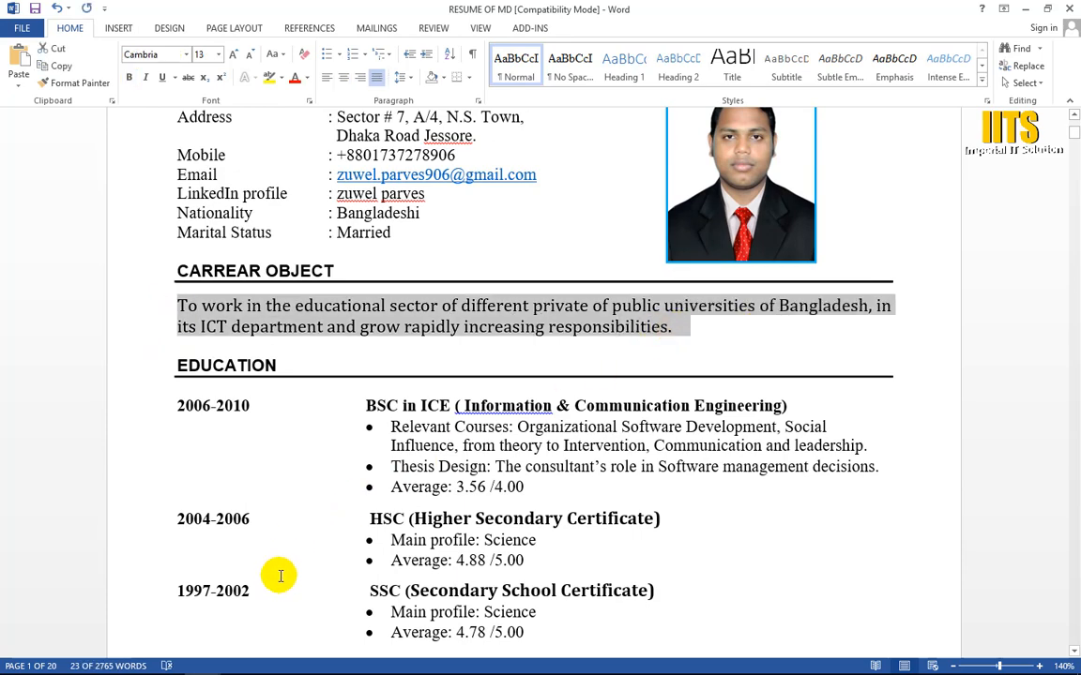
pyautogui.hotkey('alt', 'Tab')
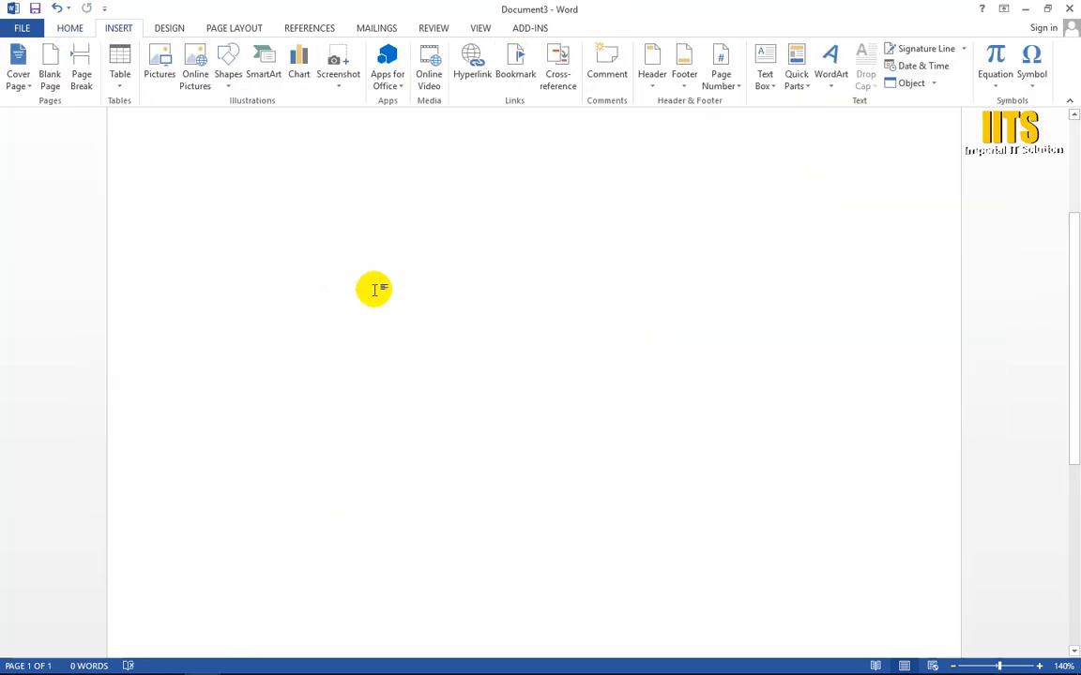
pyautogui.hotkey('ctrl', 'v')
# Step: Copy the pasted sentence in Document3 and paste it twice at its end to make one longer paragraph
pyautogui.moveTo(204, 236); pyautogui.dragTo(305, 313)
pyautogui.hotkey('ctrl', 'c')
pyautogui.click(827, 259)
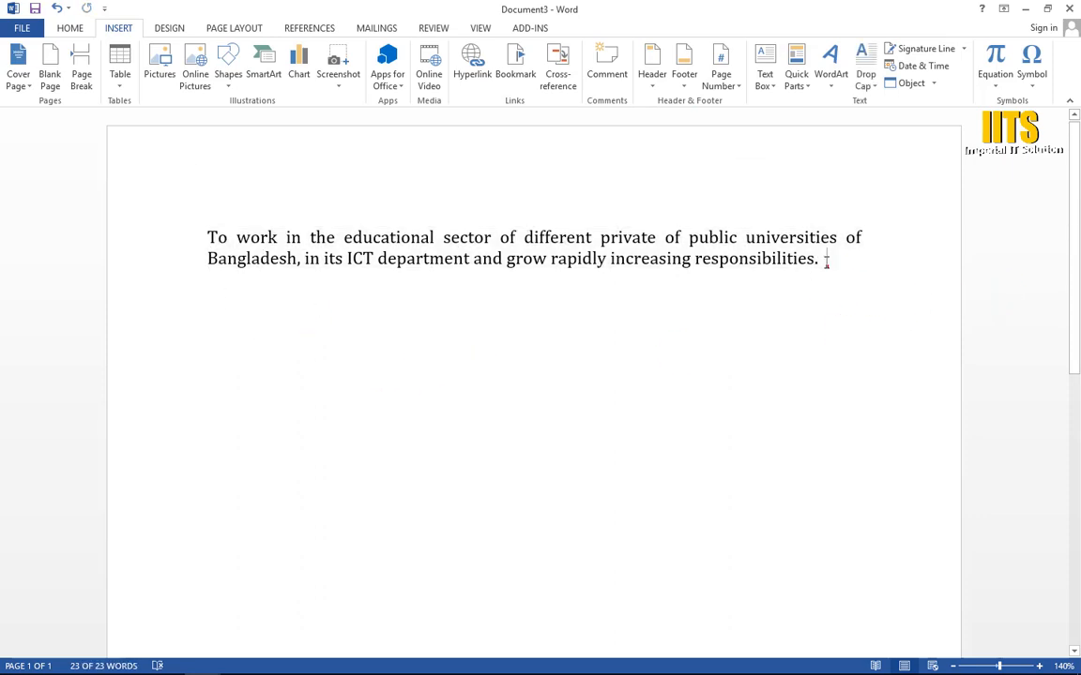
pyautogui.hotkey('ctrl', 'v')
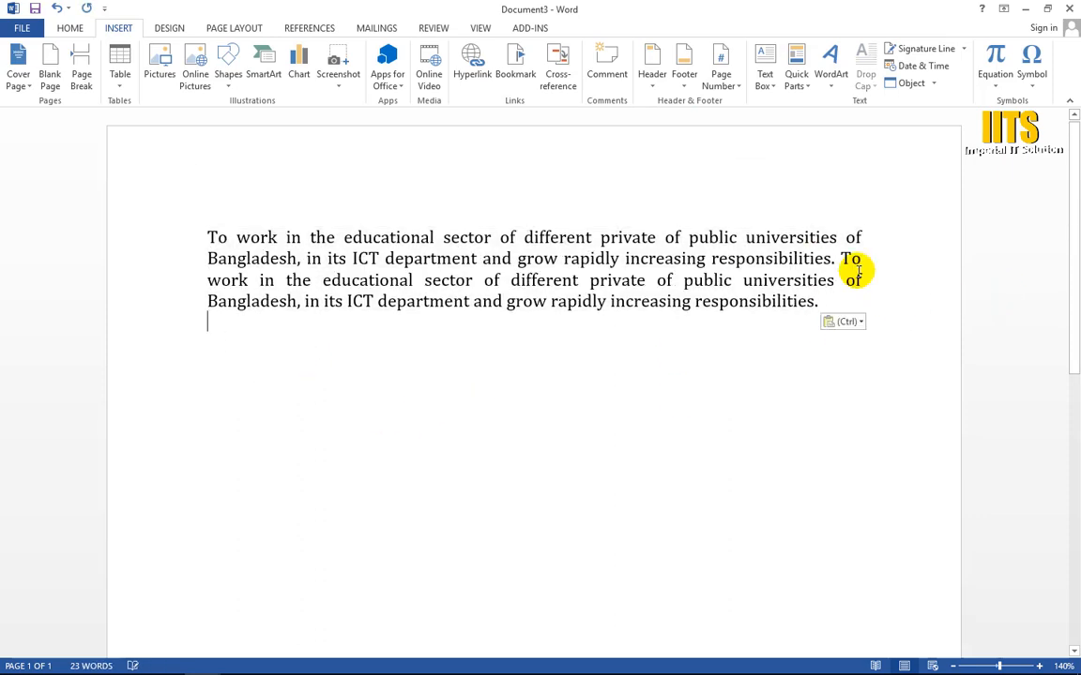
pyautogui.hotkey('ctrl', 'v')
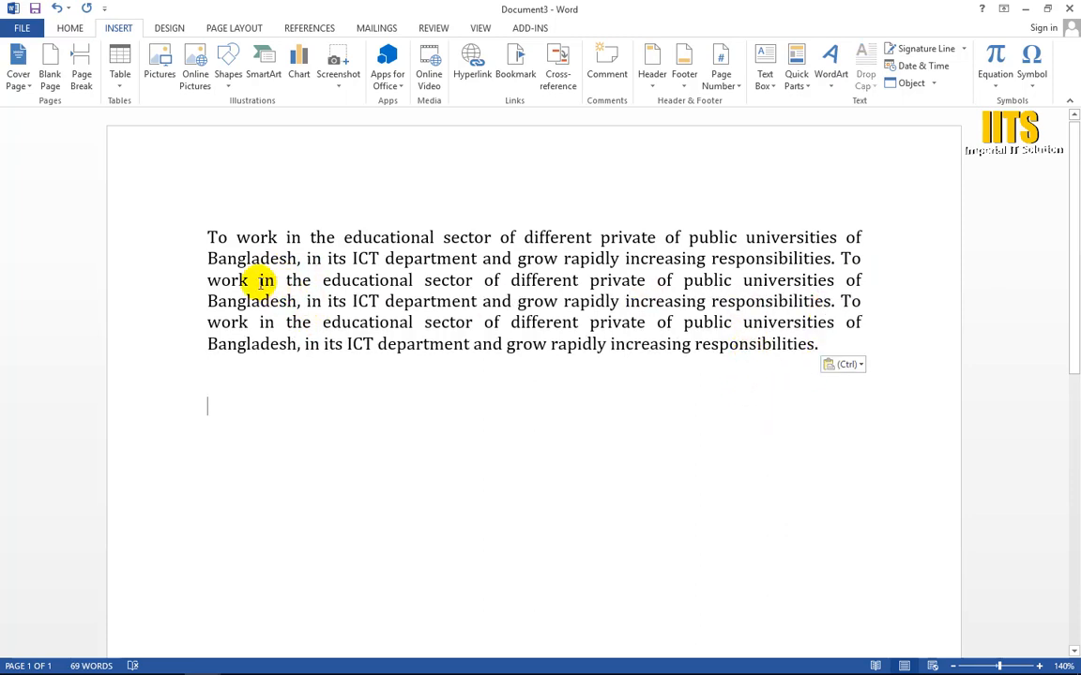
pyautogui.click(210, 237)
pyautogui.moveTo(210, 236); pyautogui.dragTo(210, 233)
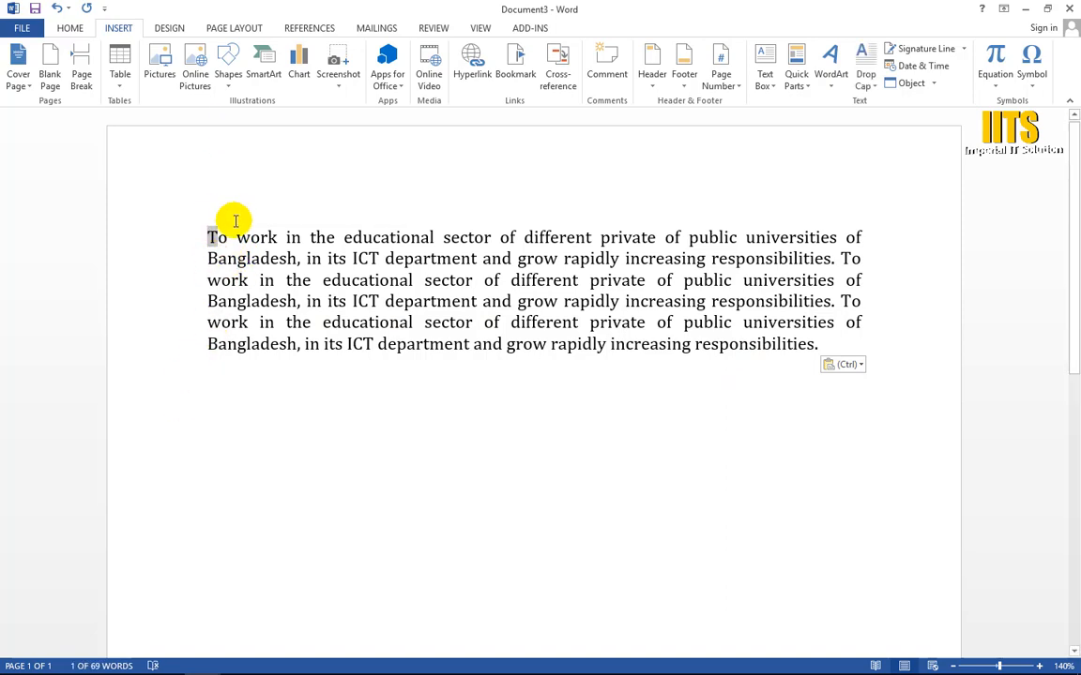
pyautogui.click(409, 452)
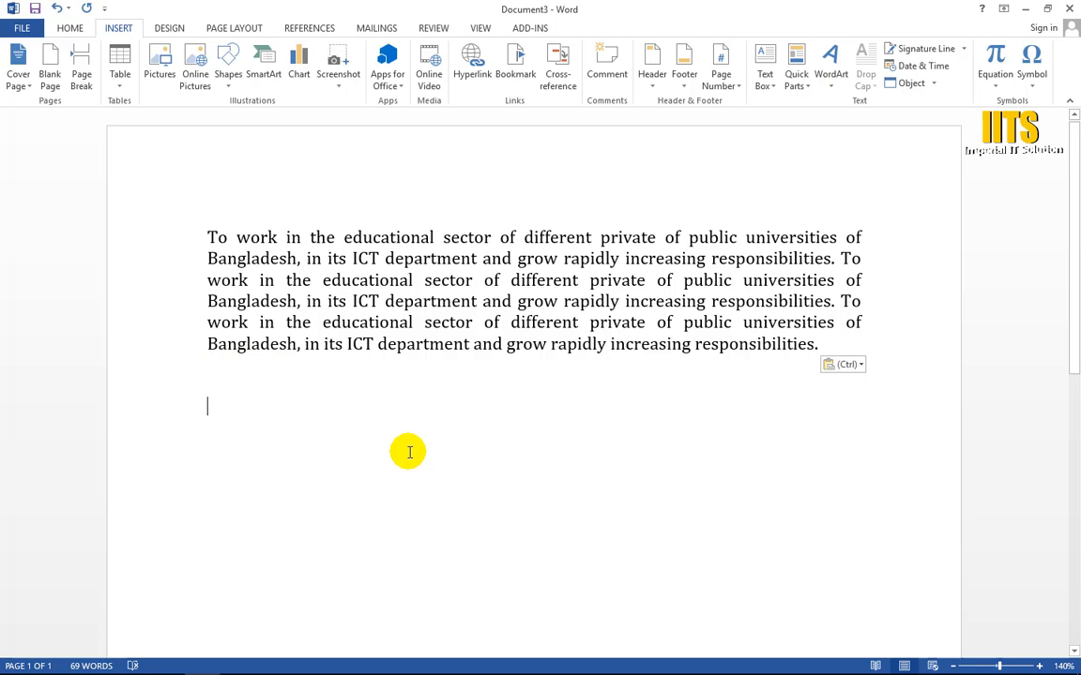
pyautogui.click(516, 363)
pyautogui.click(524, 323)
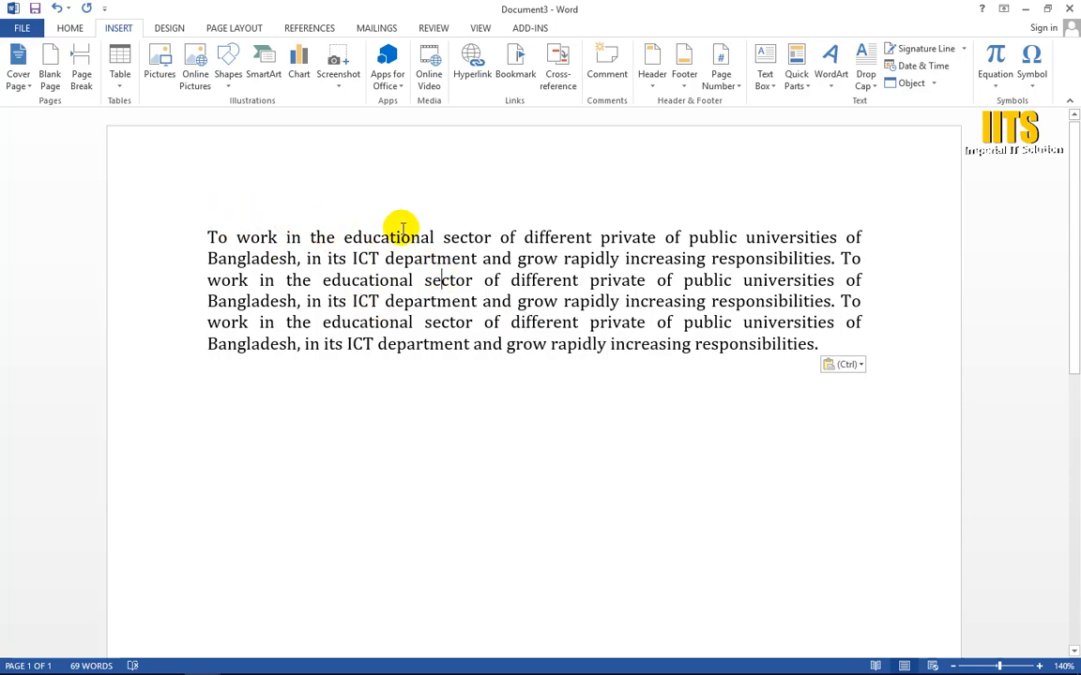
# Step: Apply the Dropped drop cap style to the paragraph's first letter "T"
pyautogui.scroll(2, 333, 280)
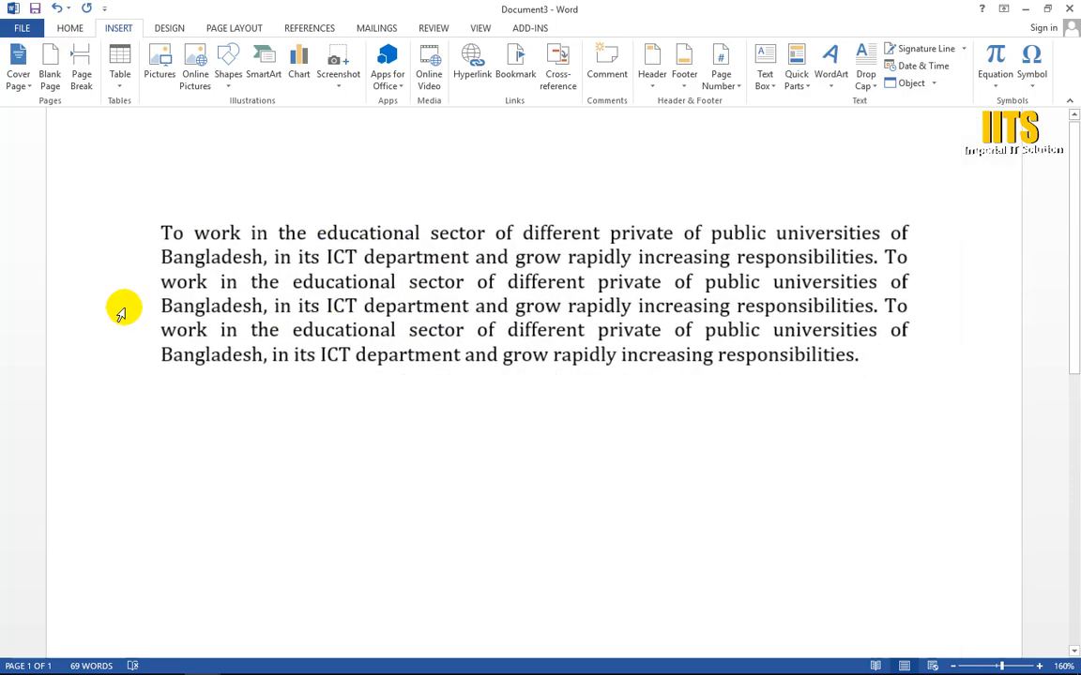
pyautogui.moveTo(156, 232); pyautogui.dragTo(169, 232)
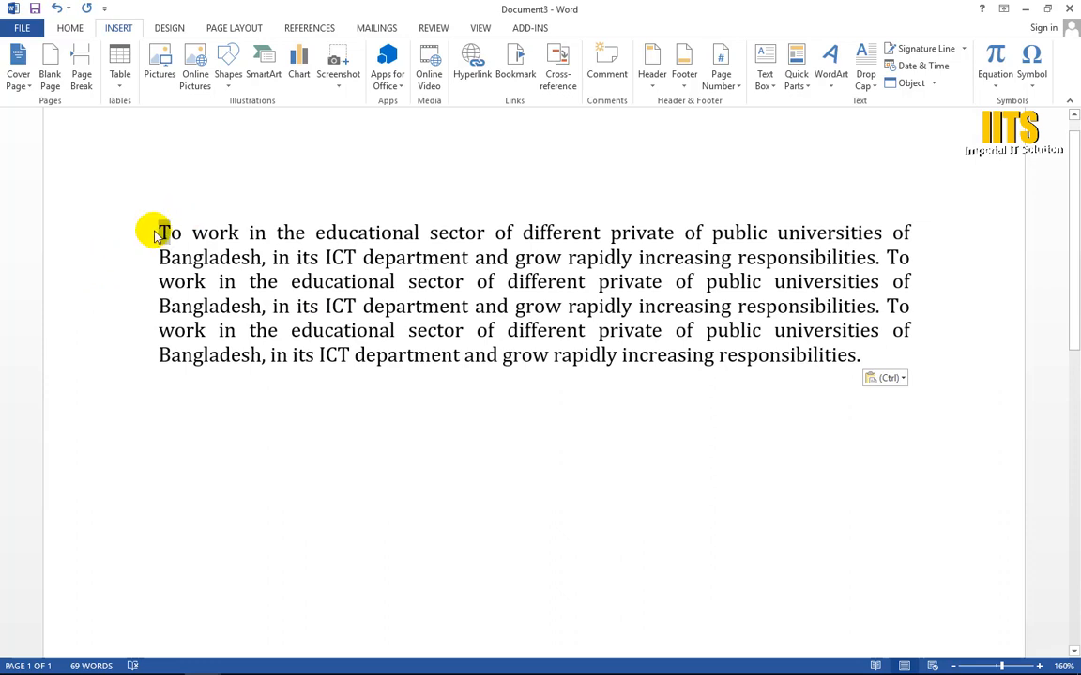
pyautogui.click(870, 81)
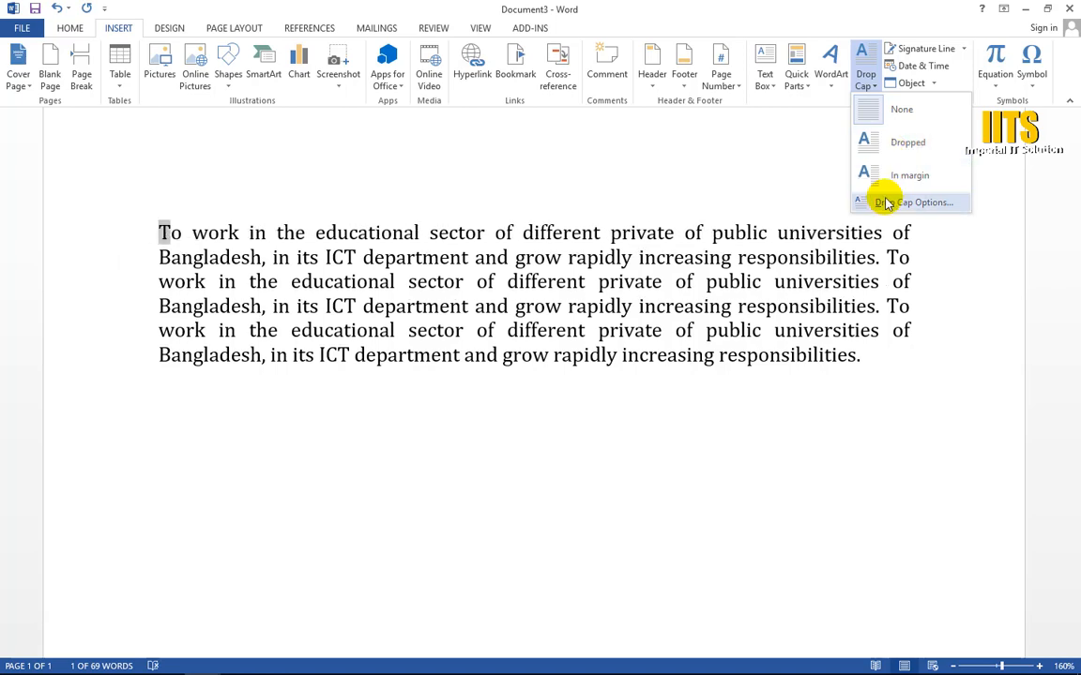
pyautogui.click(891, 145)
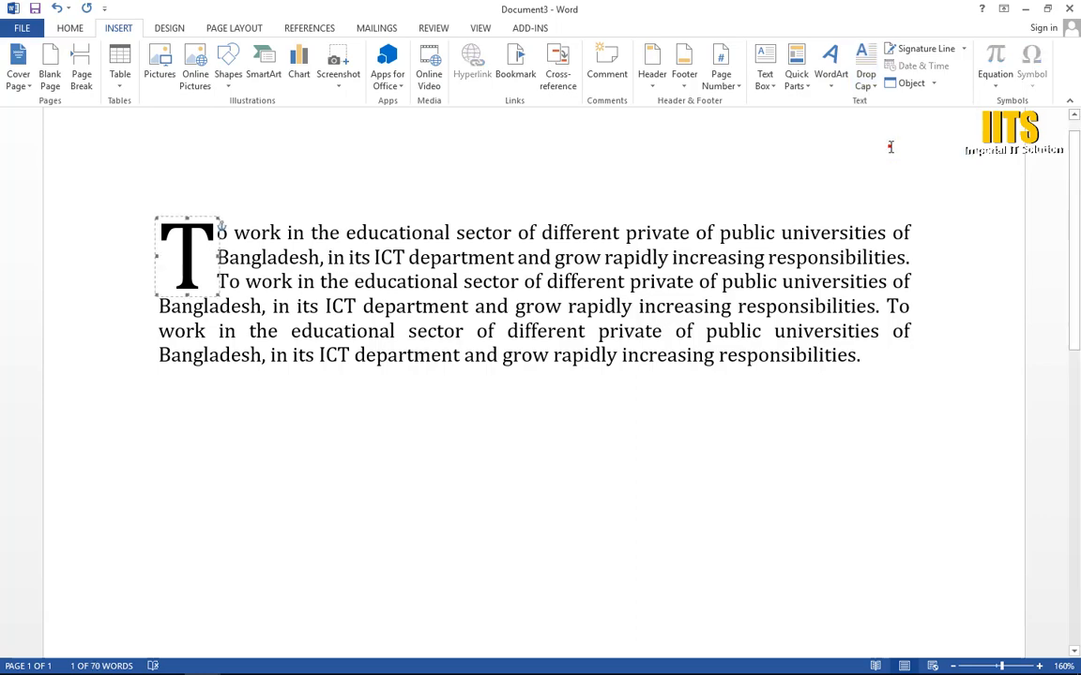
pyautogui.click(448, 465)
# Step: Set the lines to drop for the "T" drop cap to 2 in the Drop Cap options
pyautogui.scroll(-3, 506, 430)
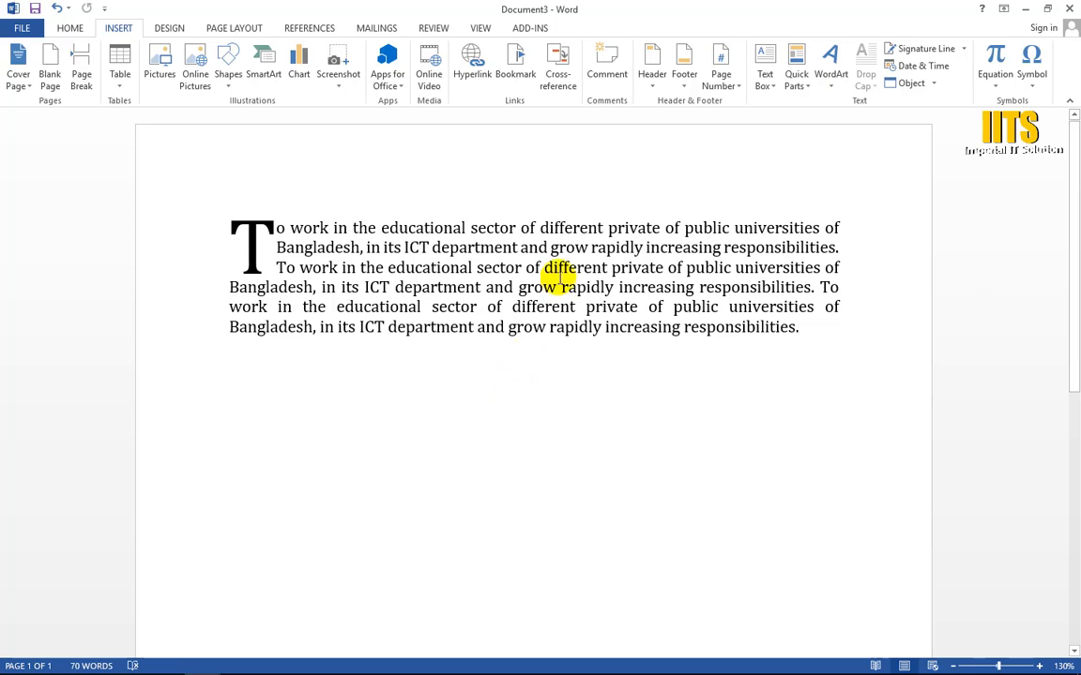
pyautogui.moveTo(807, 327); pyautogui.dragTo(86, 217)
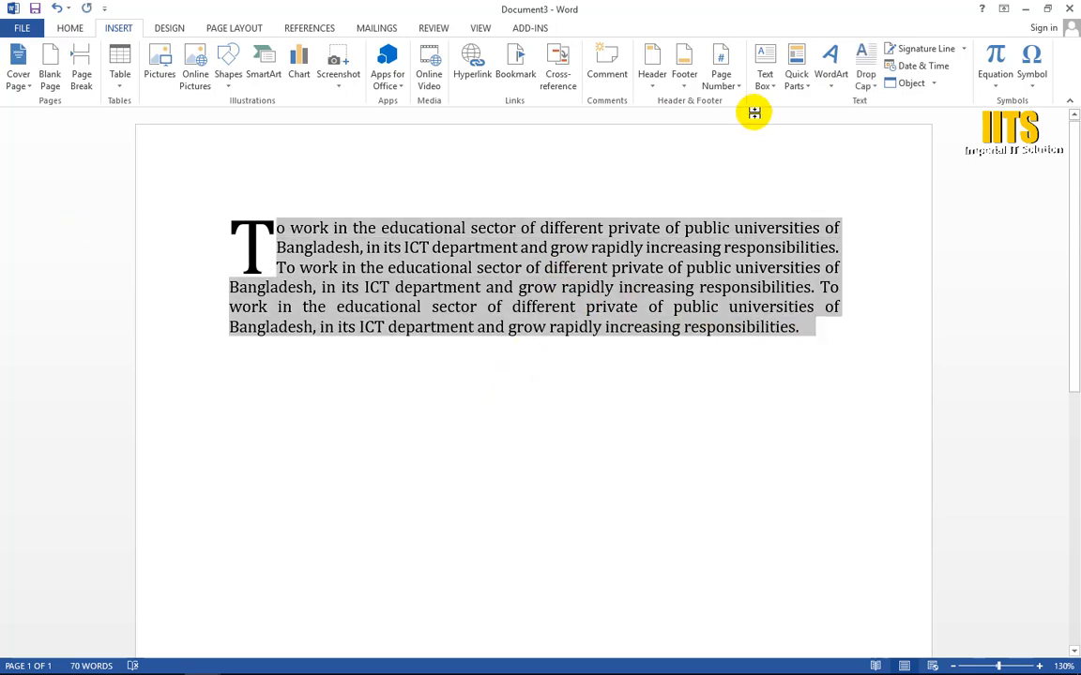
pyautogui.click(247, 242)
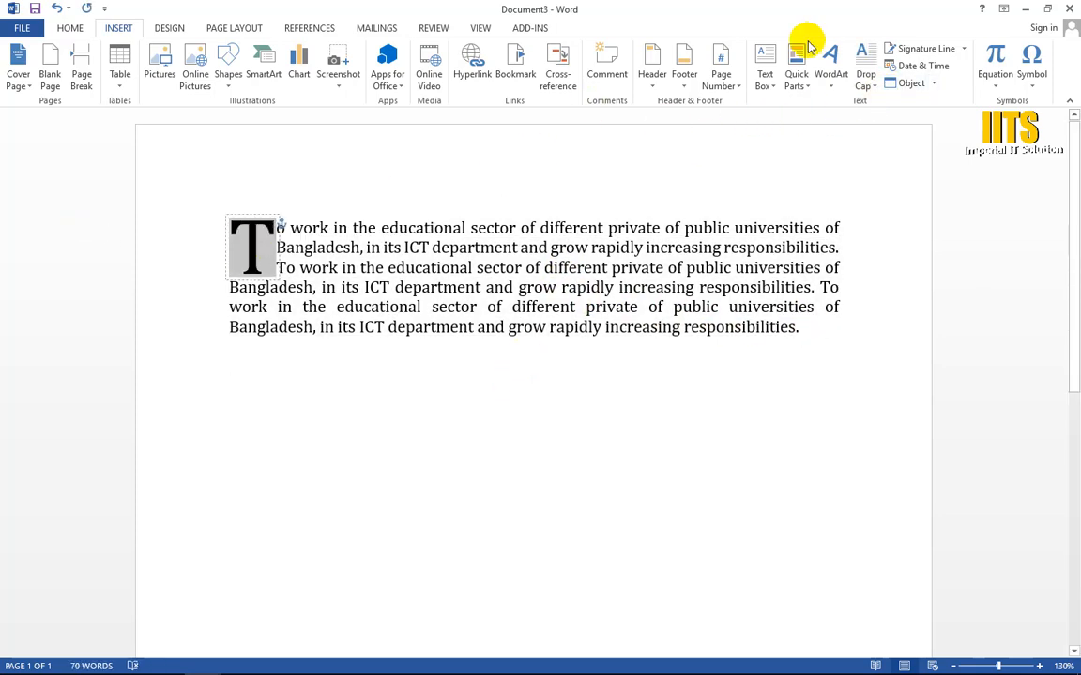
pyautogui.click(873, 85)
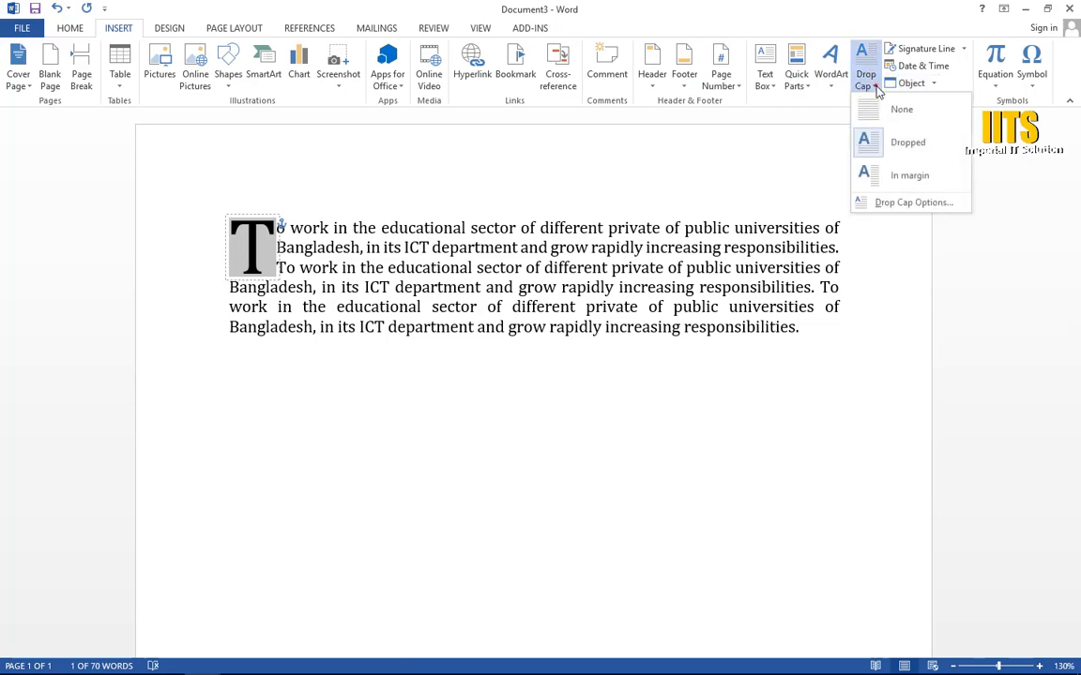
pyautogui.click(889, 203)
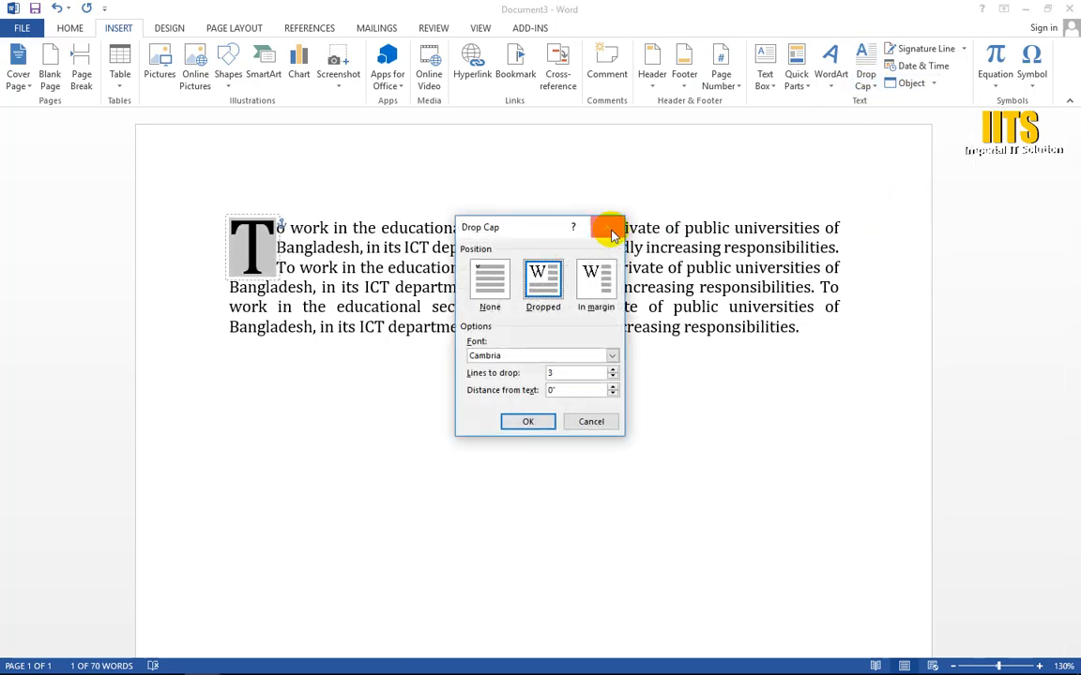
pyautogui.moveTo(521, 225); pyautogui.dragTo(790, 118)
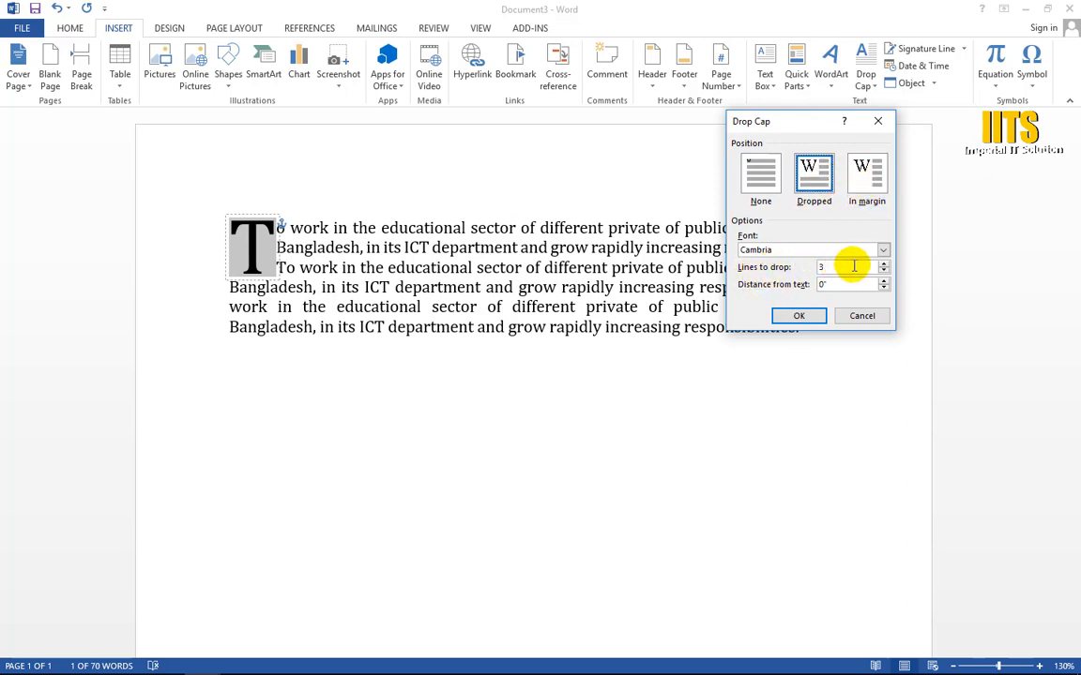
pyautogui.click(882, 271)
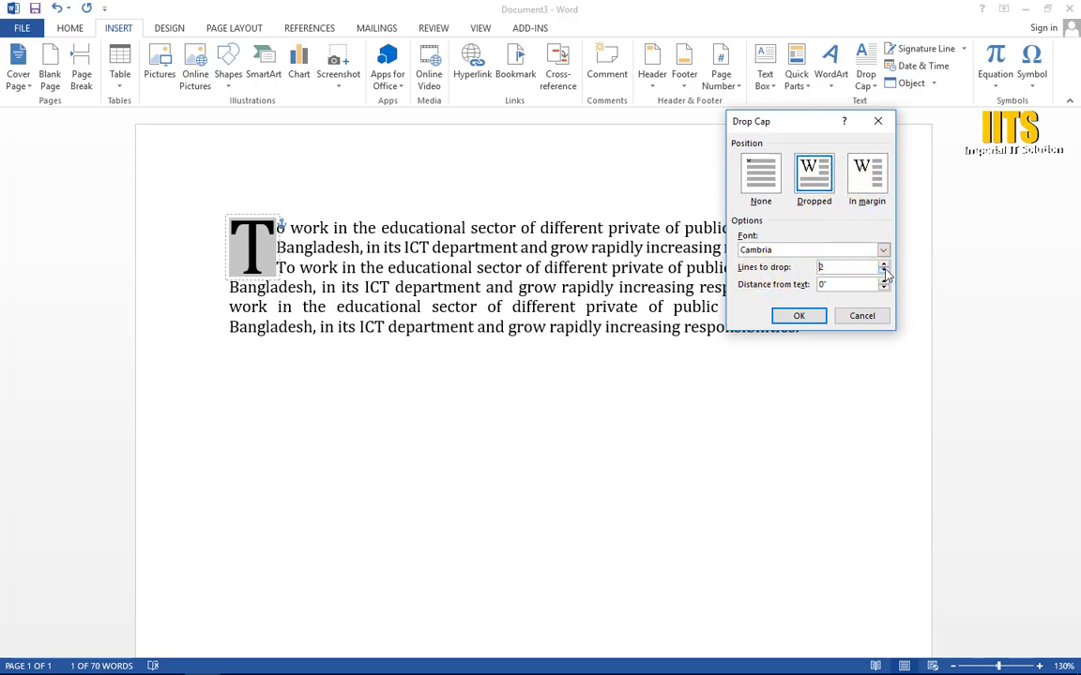
pyautogui.click(799, 316)
pyautogui.click(350, 400)
pyautogui.scroll(3, 337, 350)
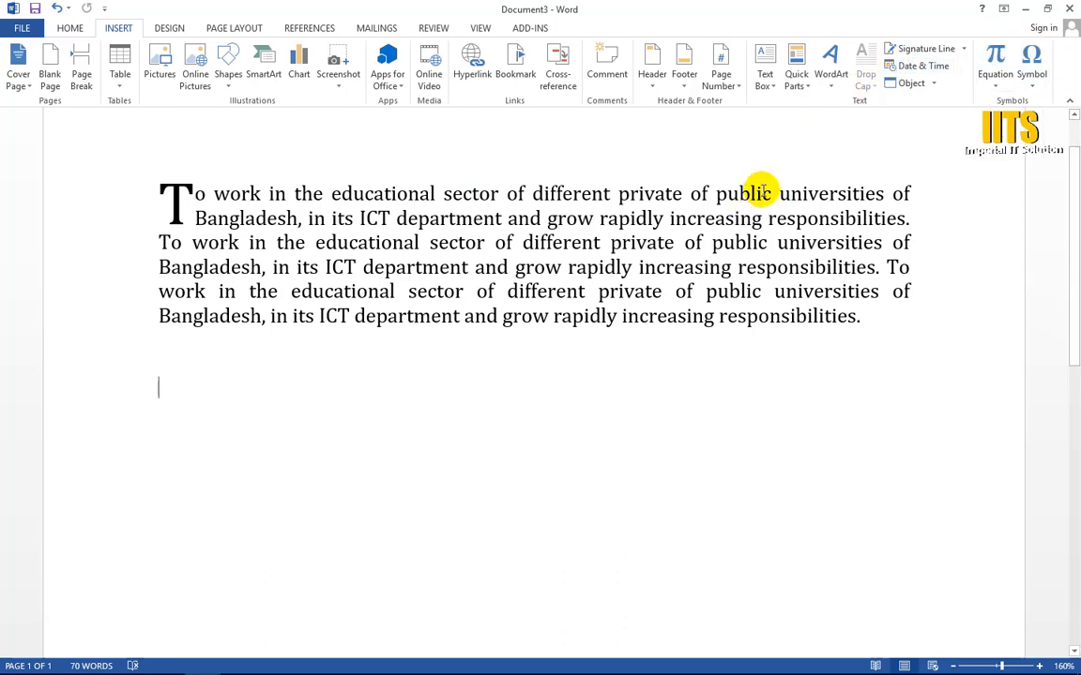
# Step: Insert the current date and time below the paragraph, using the "4/10/2018 12:36:55 AM" format with seconds
pyautogui.click(208, 364)
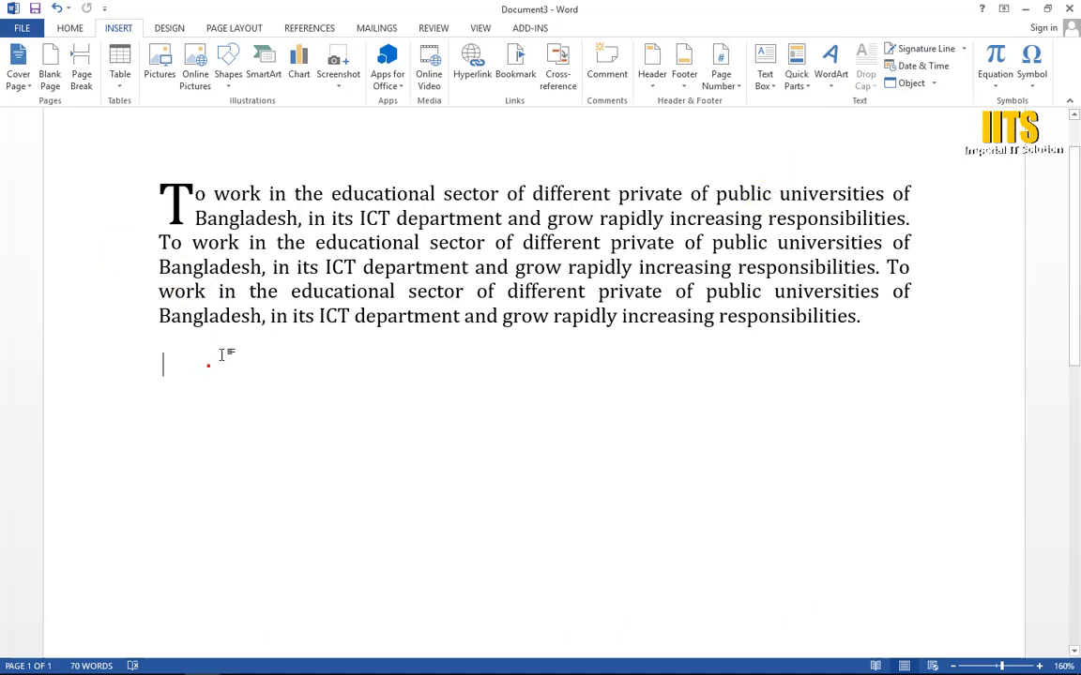
pyautogui.click(153, 204)
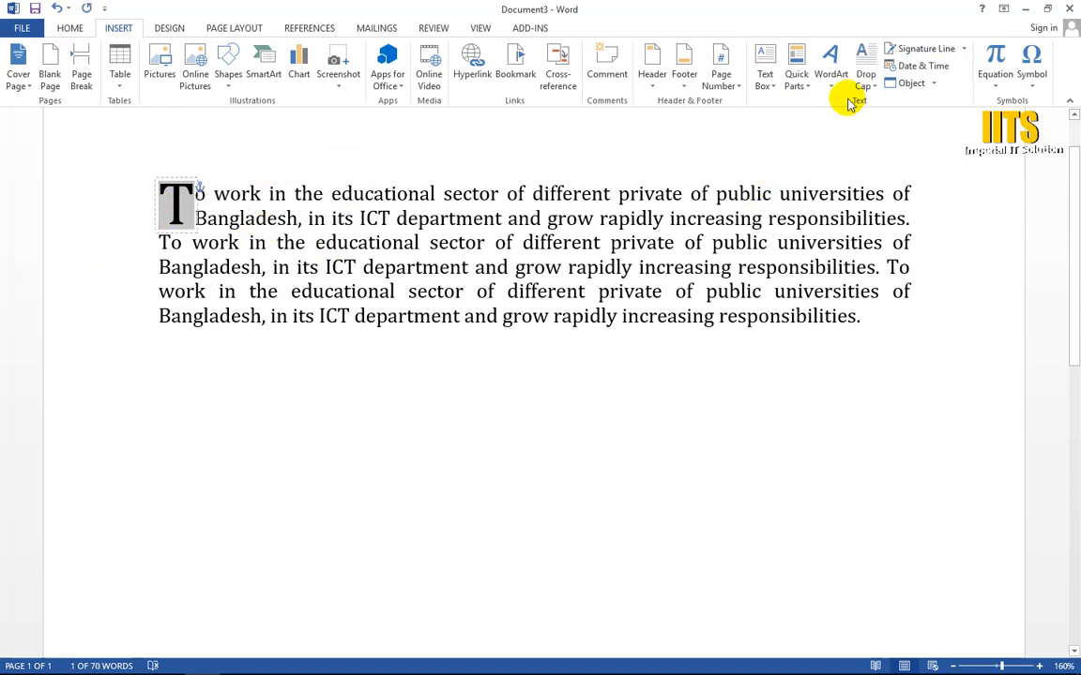
pyautogui.click(214, 366)
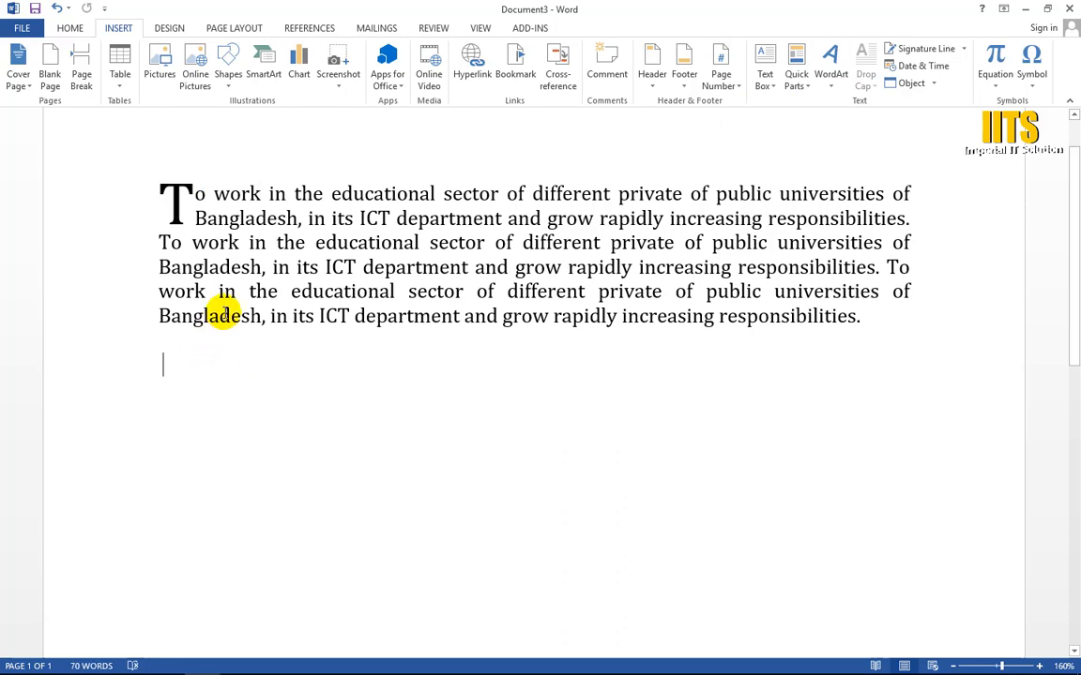
pyautogui.click(938, 66)
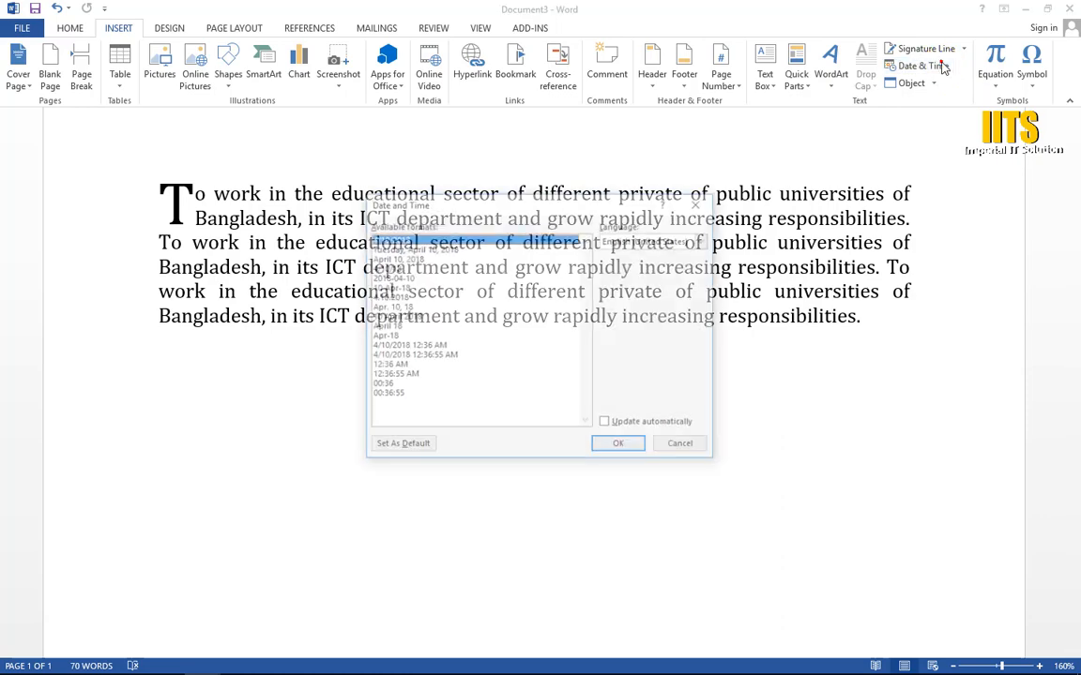
pyautogui.moveTo(519, 198); pyautogui.dragTo(611, 153)
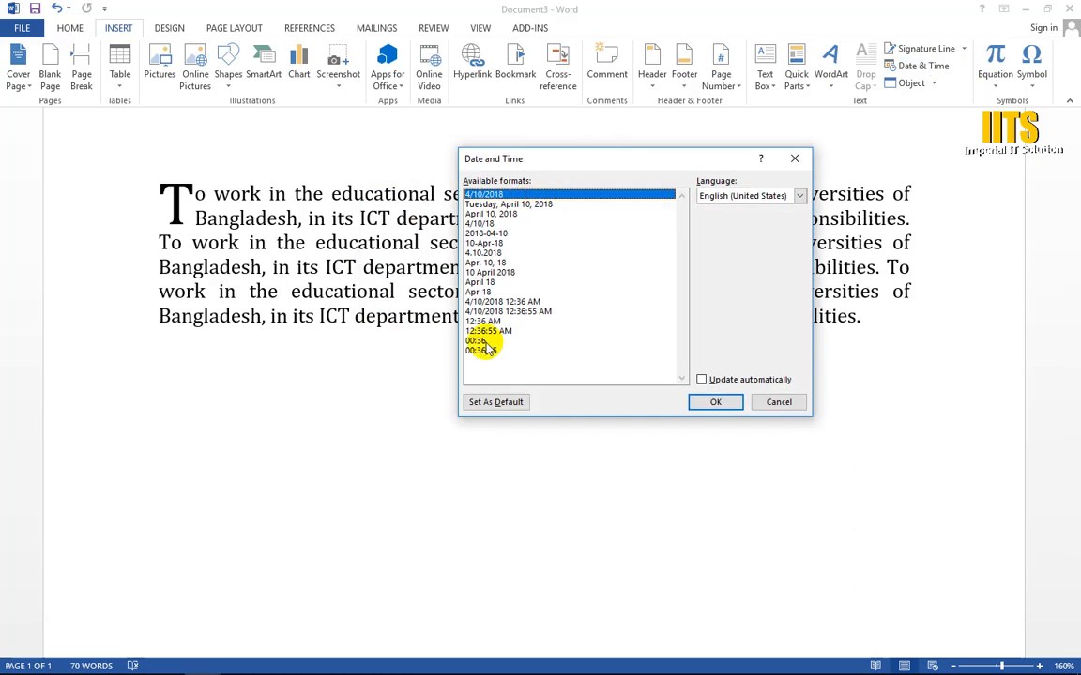
pyautogui.click(488, 310)
pyautogui.click(719, 402)
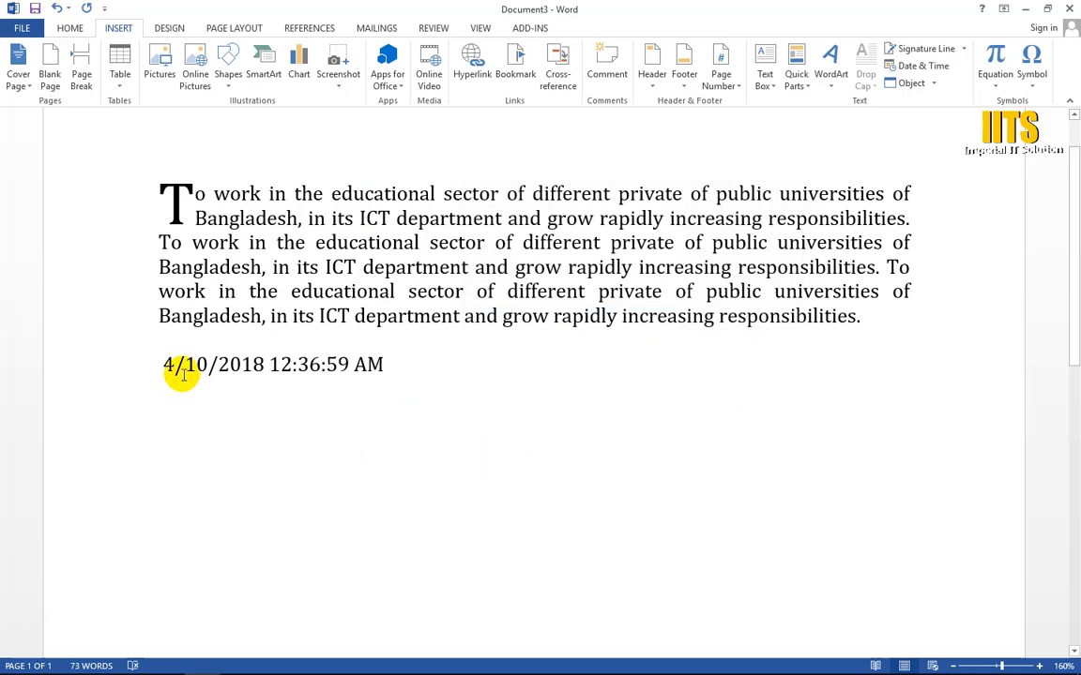
pyautogui.tripleClick(454, 364)
pyautogui.click(260, 391)
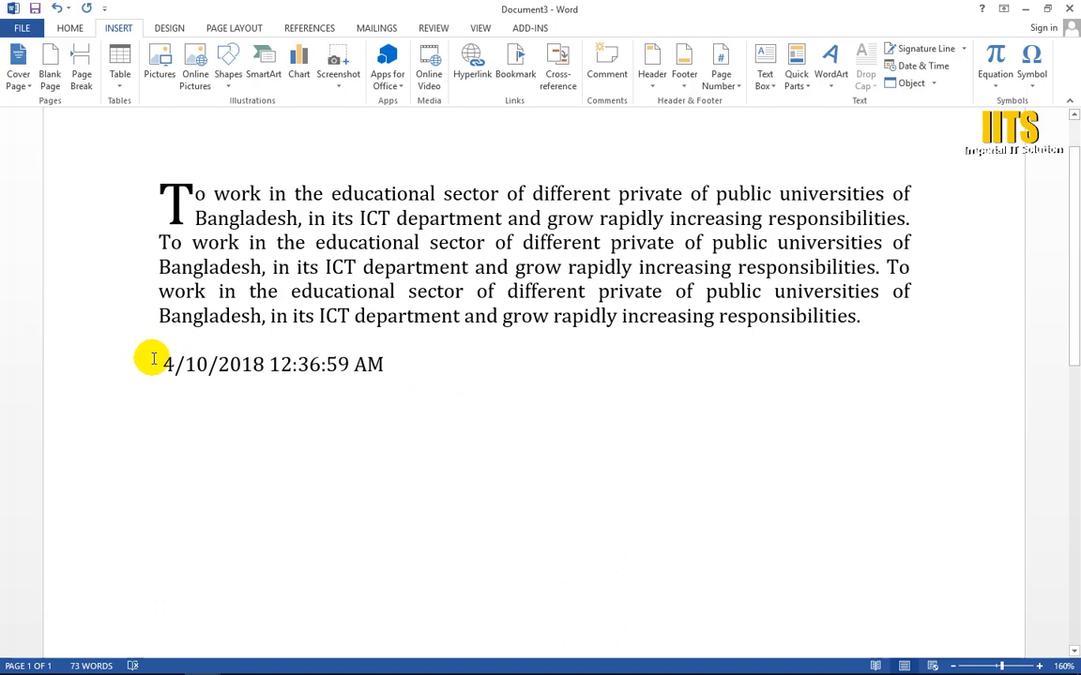
pyautogui.moveTo(152, 358); pyautogui.dragTo(386, 367)
pyautogui.click(500, 388)
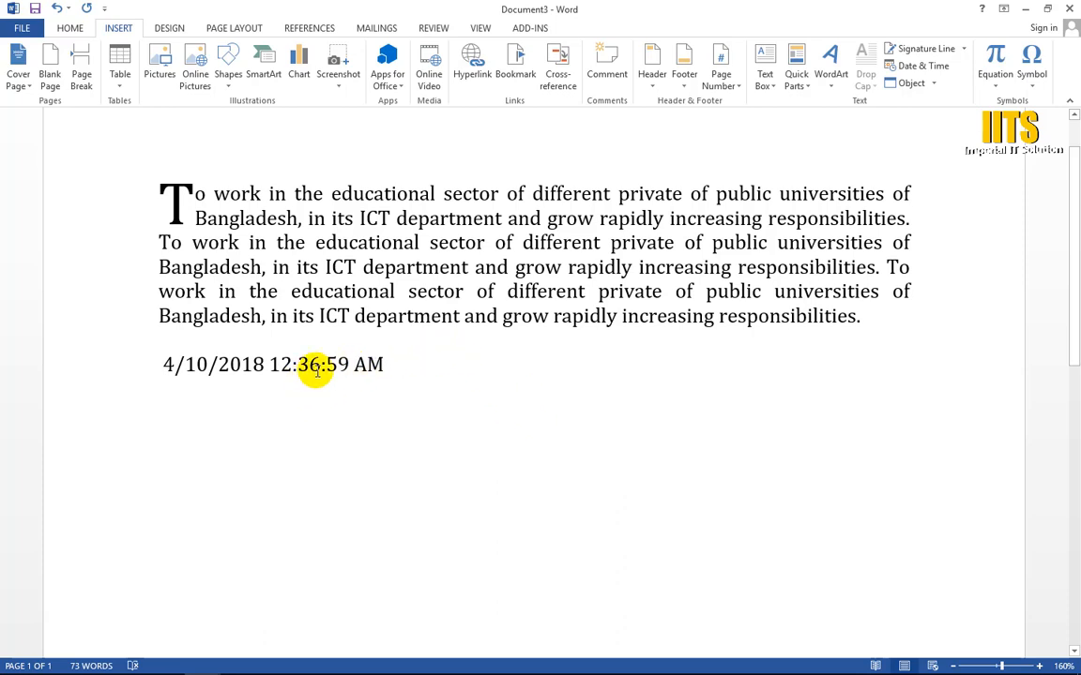
pyautogui.moveTo(414, 364); pyautogui.dragTo(159, 365)
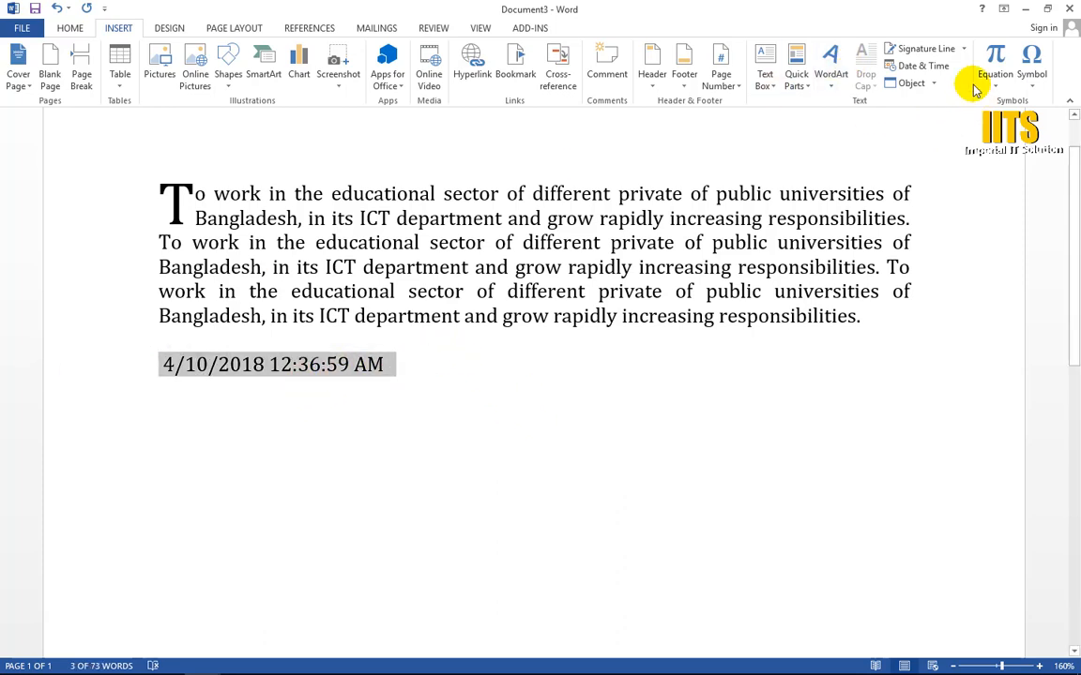
pyautogui.click(923, 66)
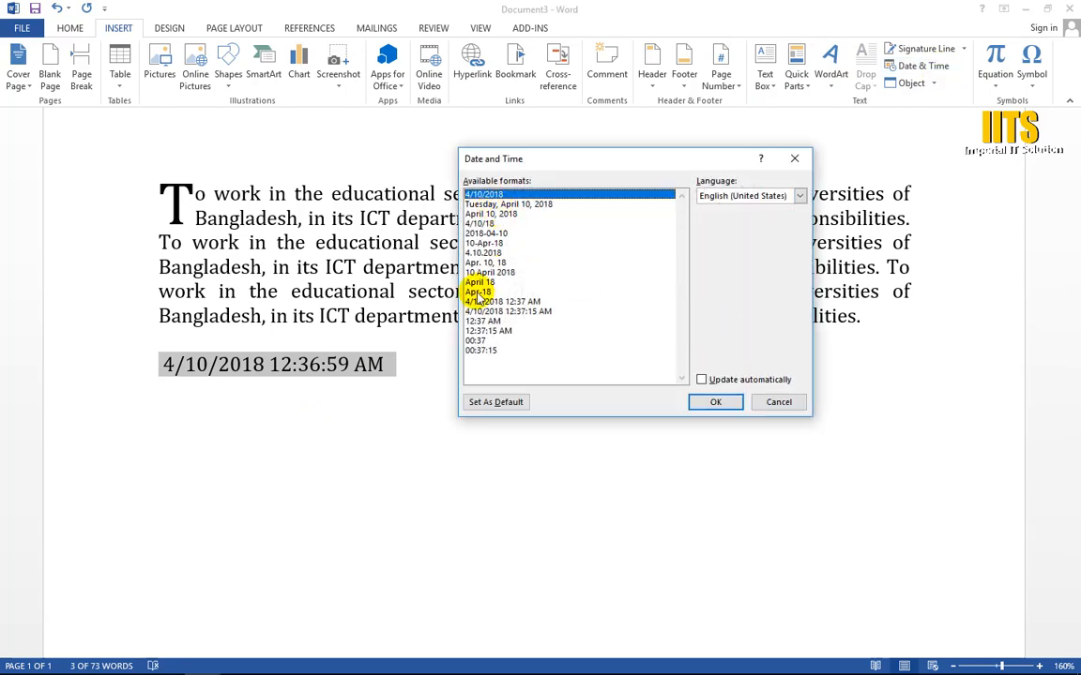
pyautogui.click(786, 403)
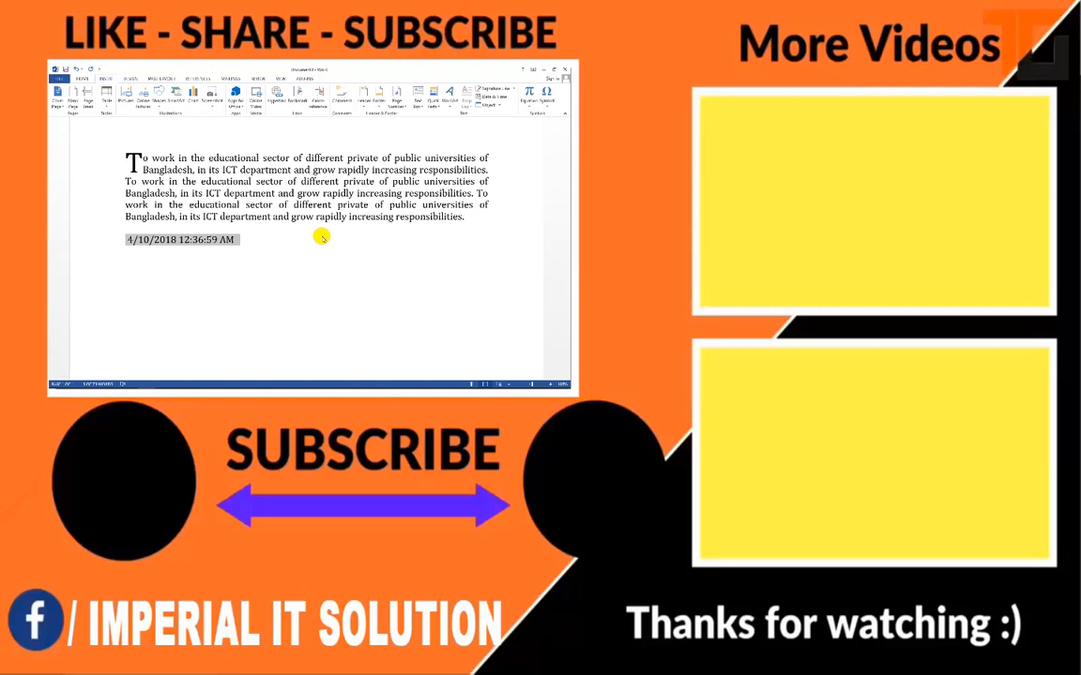
pyautogui.moveTo(122, 384)
pyautogui.click(159, 383)
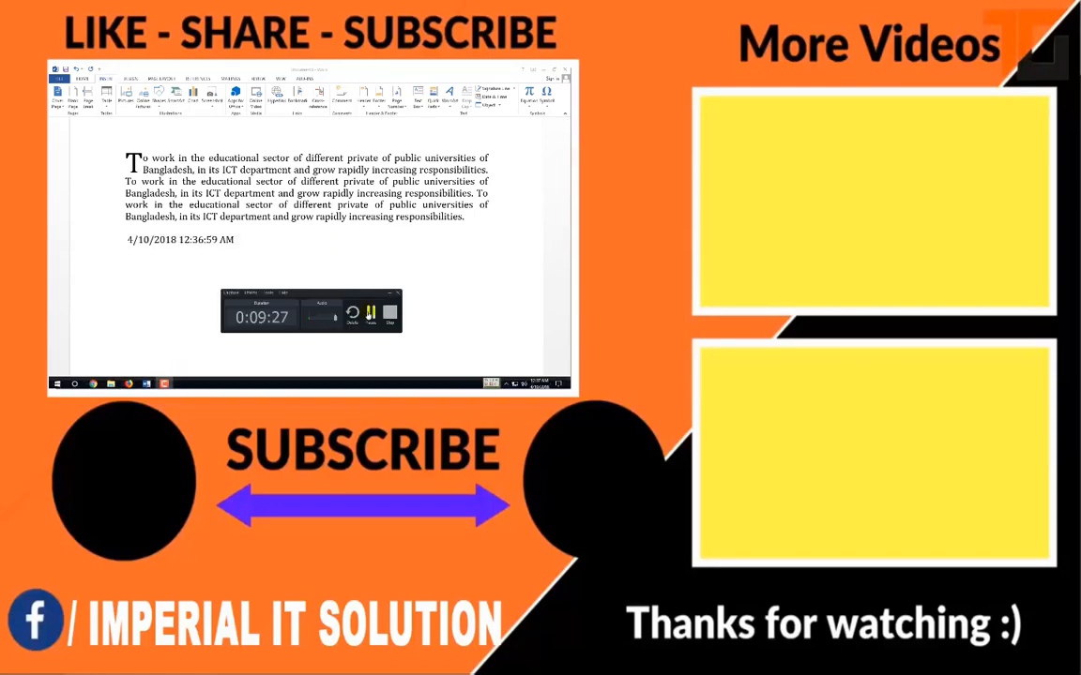